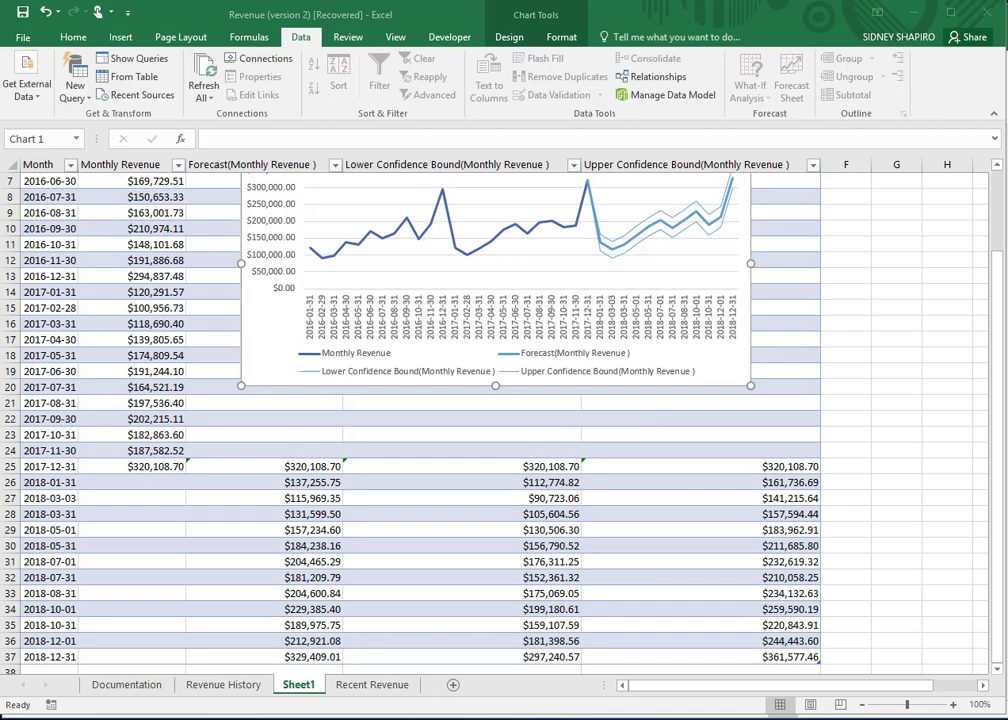
Open the Product workbook from the Module folder and enable editing.
drag(0, 60, 627, 43)
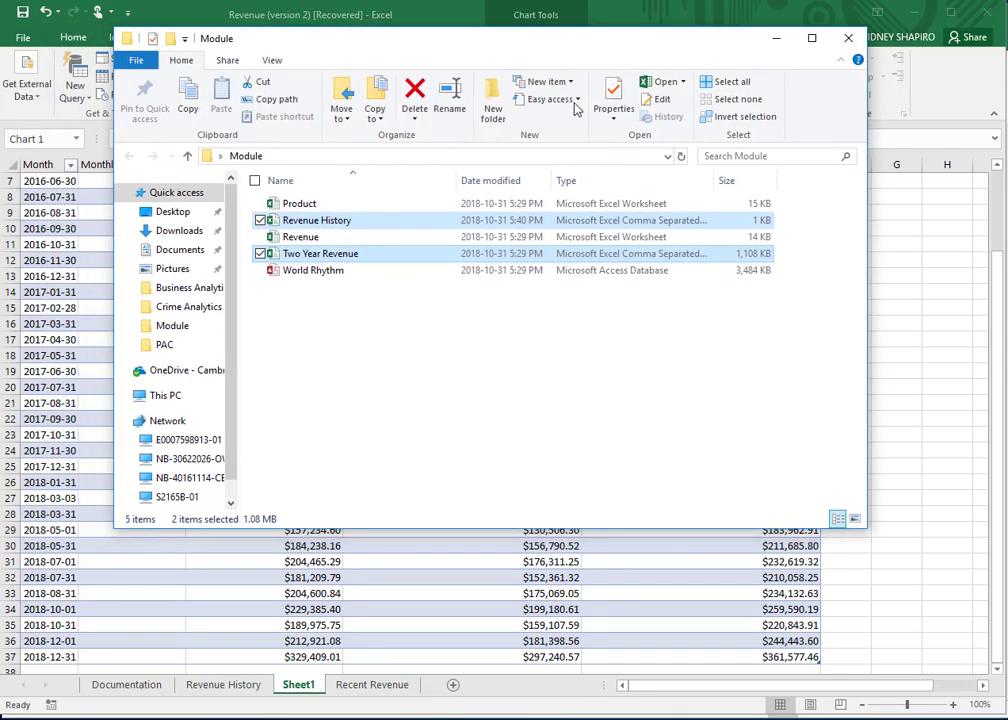
click(460, 355)
click(292, 205)
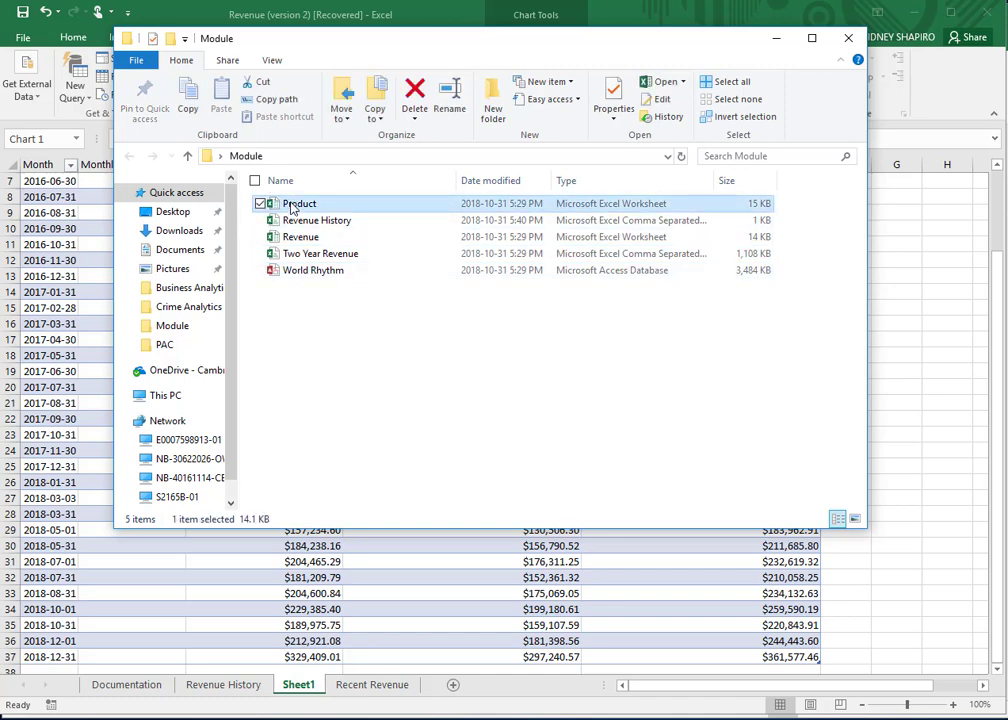
double_click(292, 205)
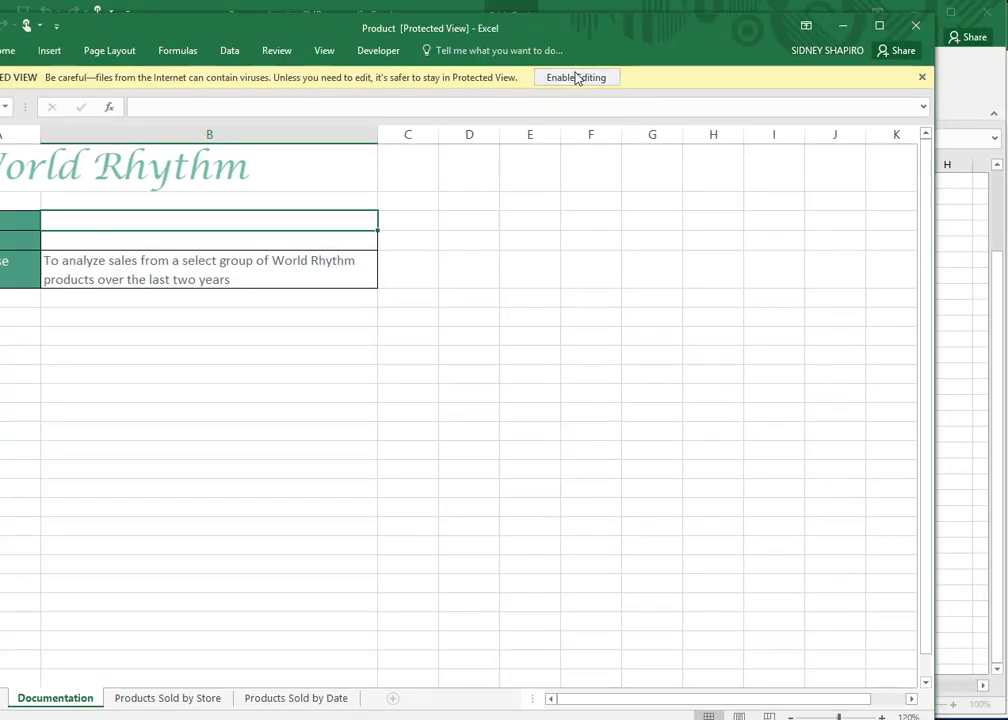
click(576, 79)
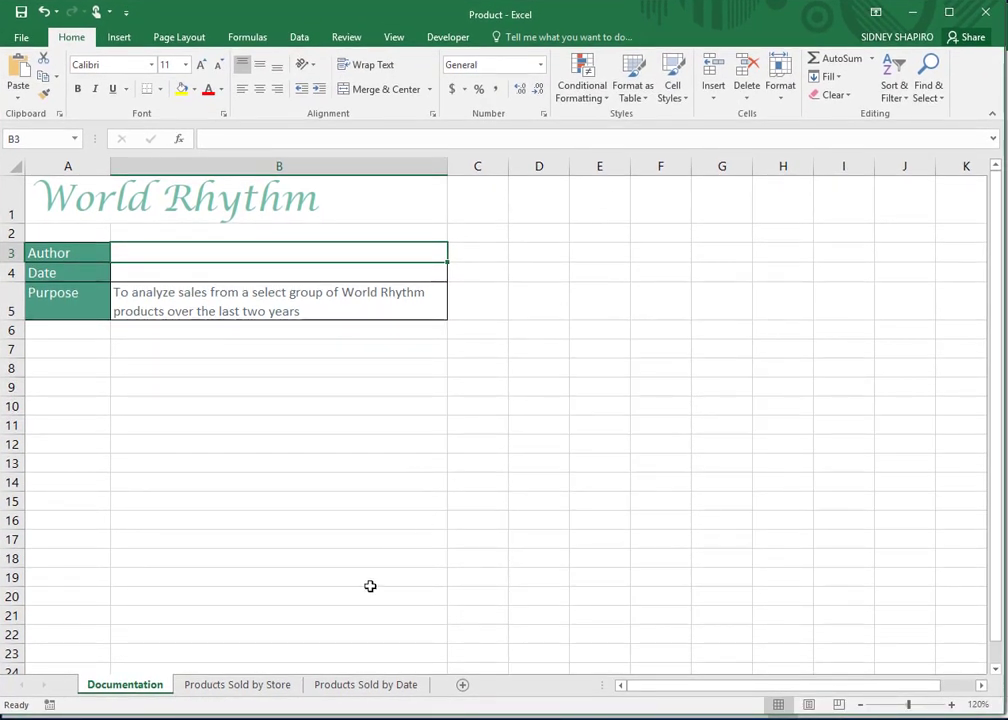
From cell A3 of the Products Sold by Store sheet, connect a new query to the World Rhythm Access database in the desktop's Module folder.
click(283, 690)
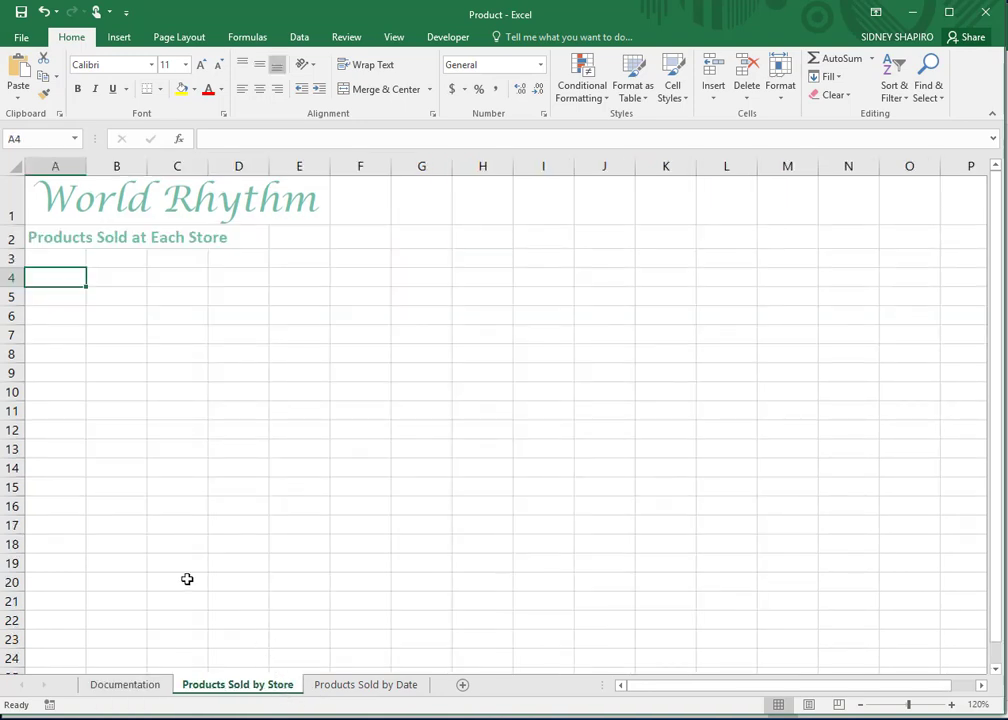
click(65, 259)
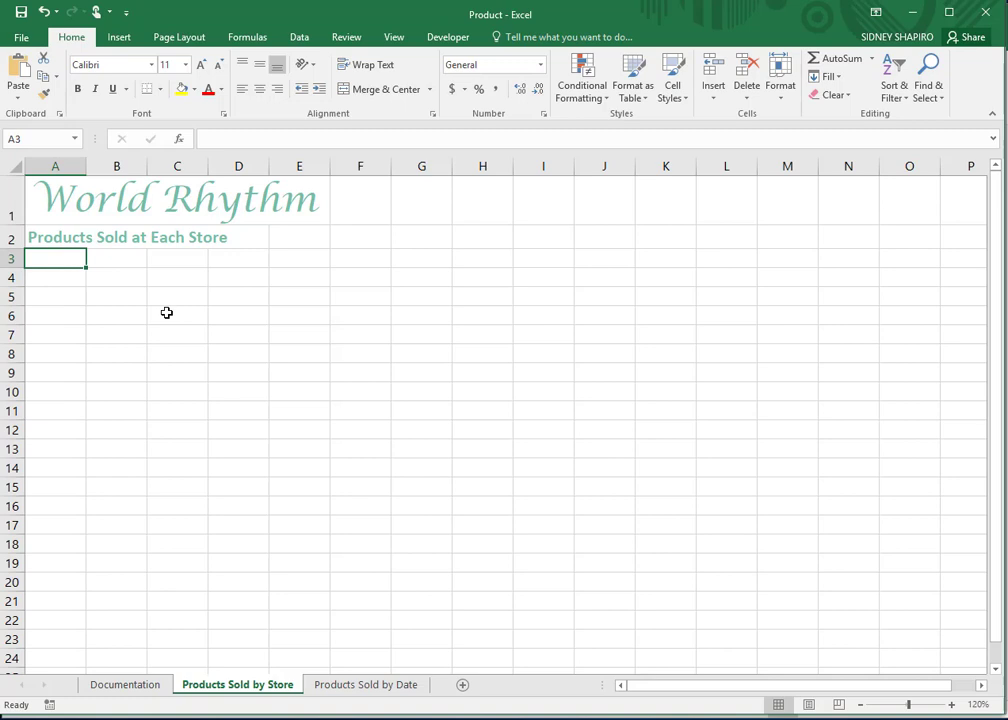
click(300, 37)
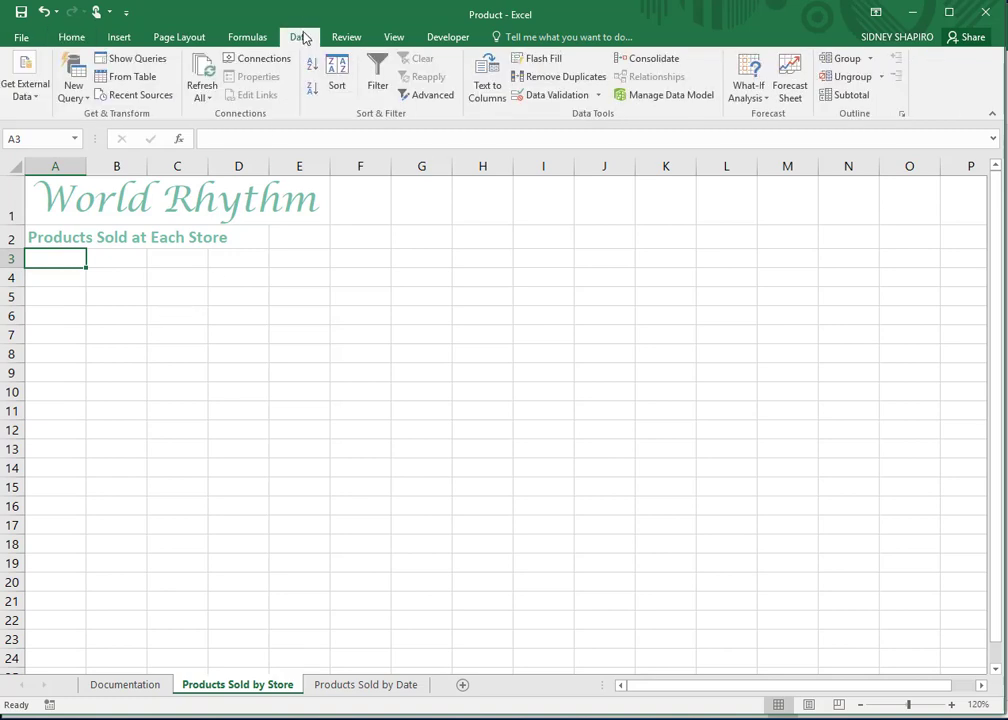
click(74, 90)
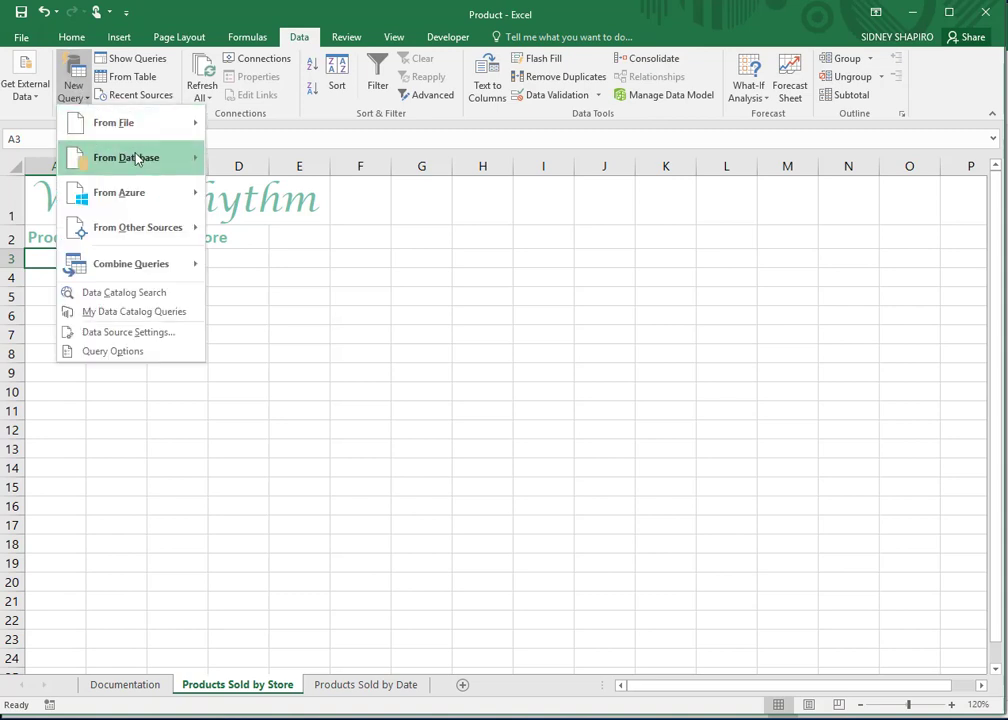
mouse_move(135, 157)
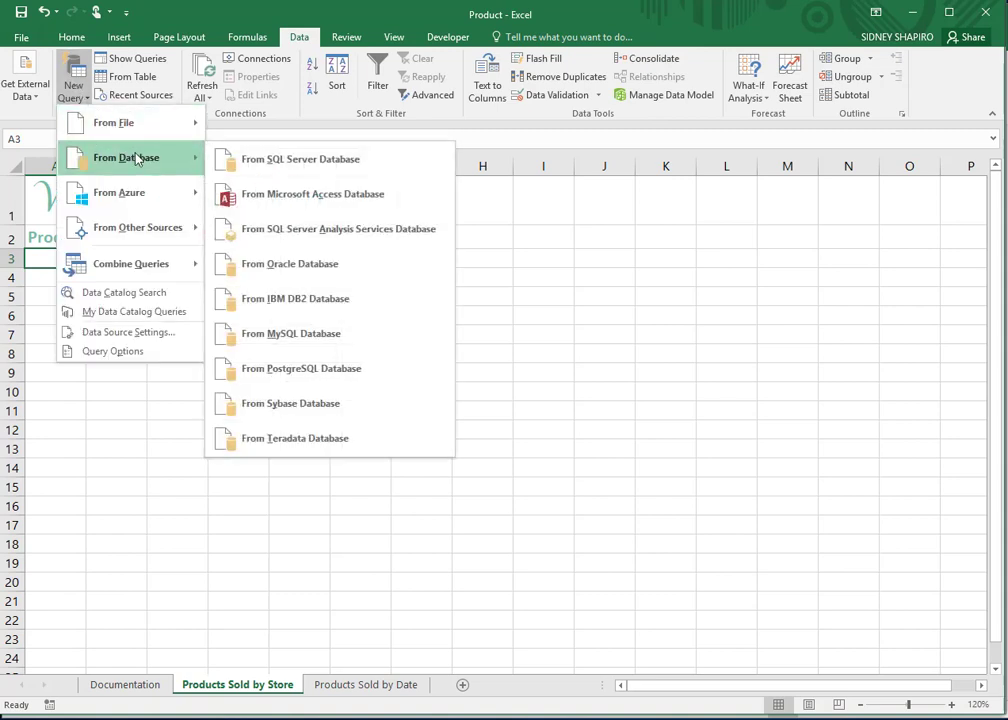
click(338, 203)
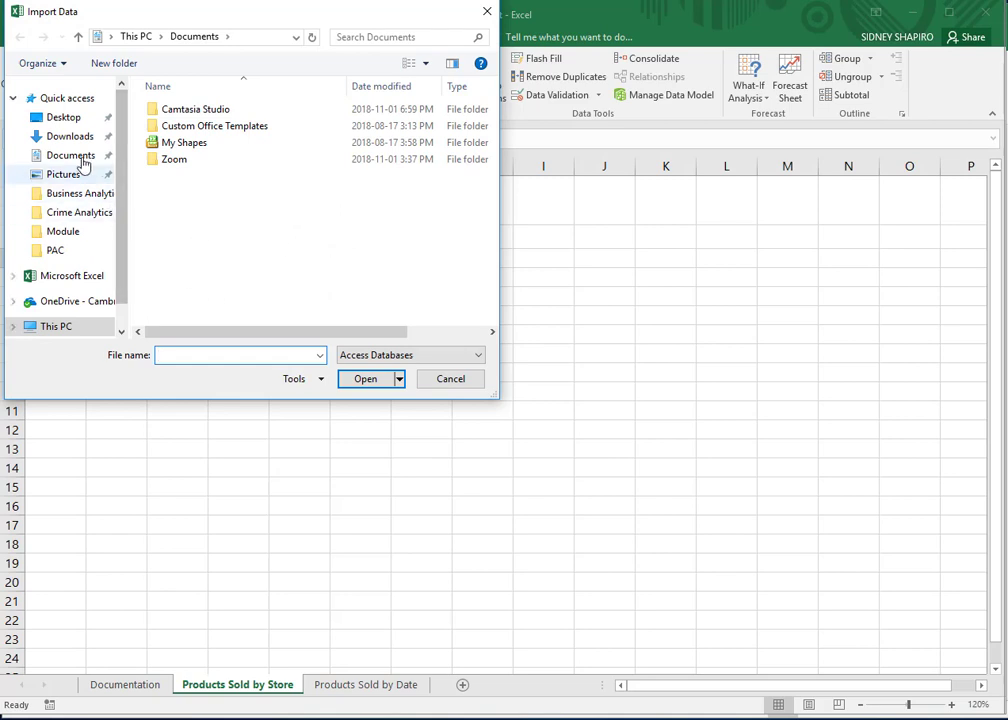
click(68, 120)
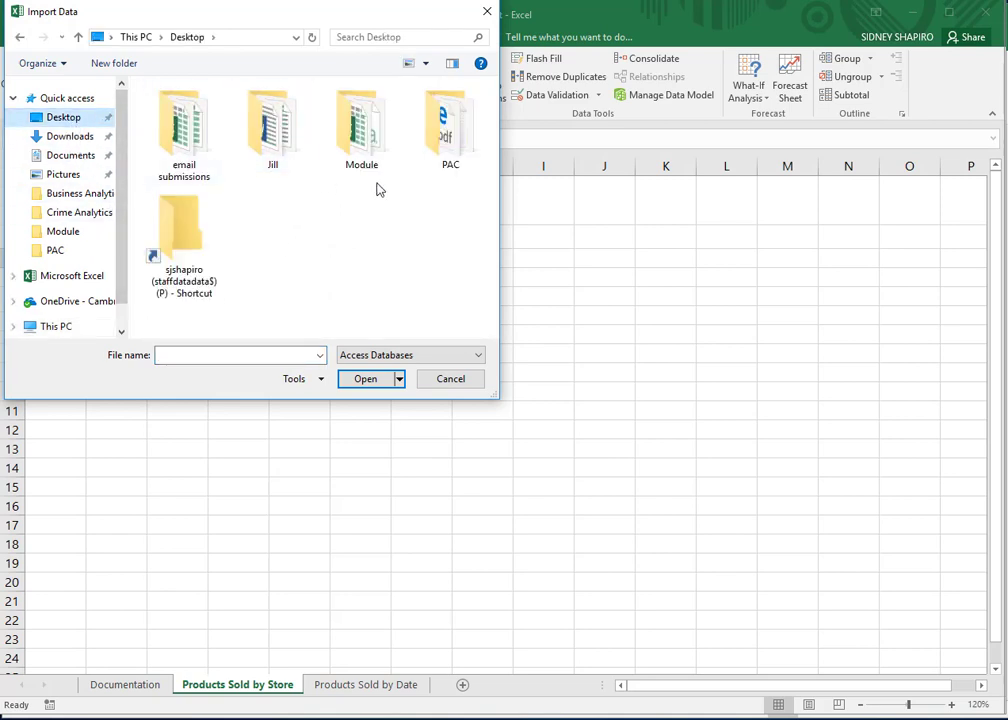
double_click(366, 149)
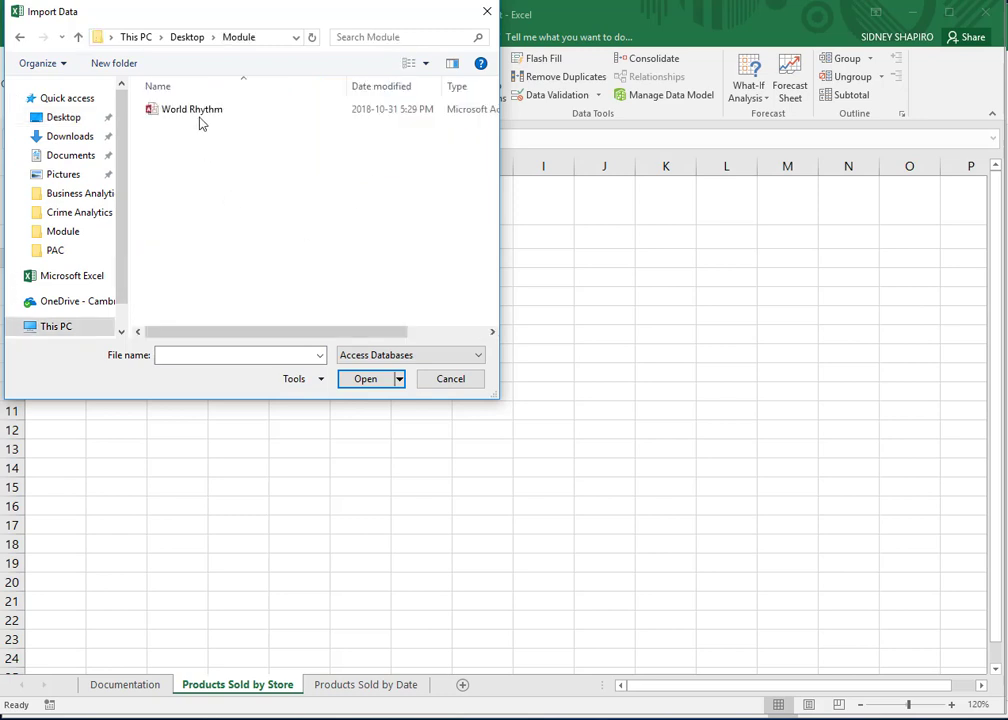
click(201, 112)
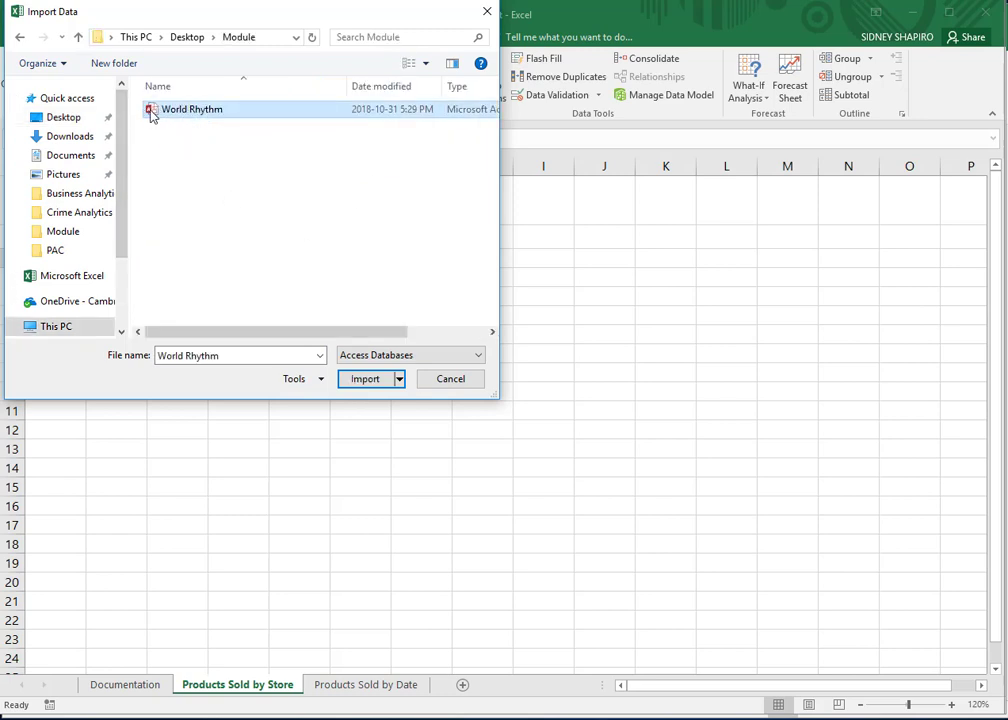
click(364, 380)
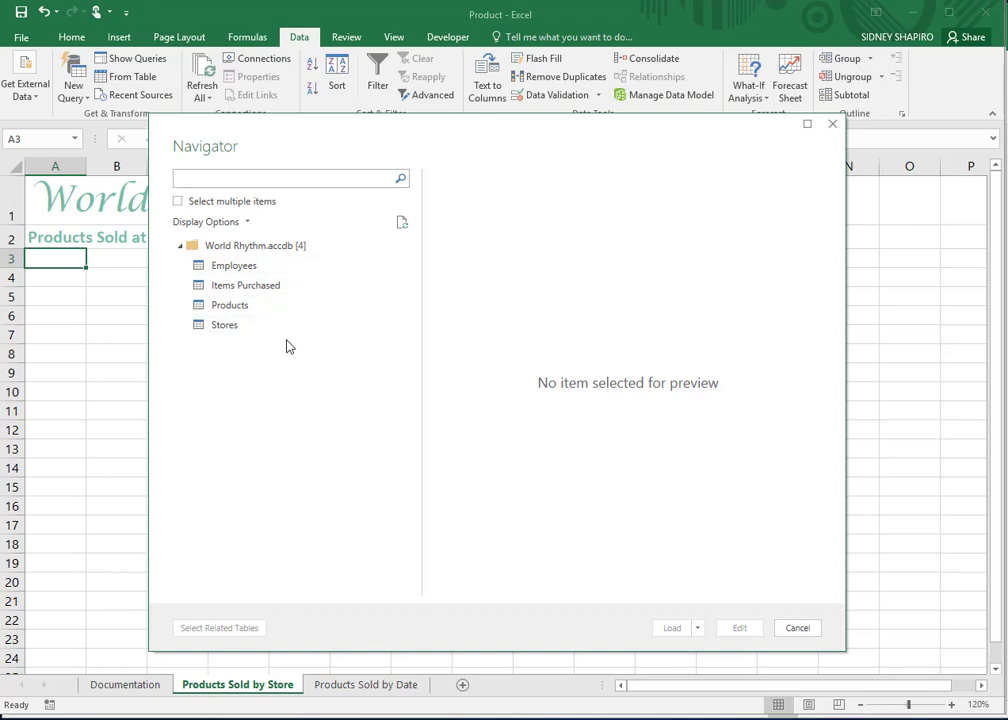
Load the Items Purchased table as a connection only and add its data to the Data Model.
click(263, 287)
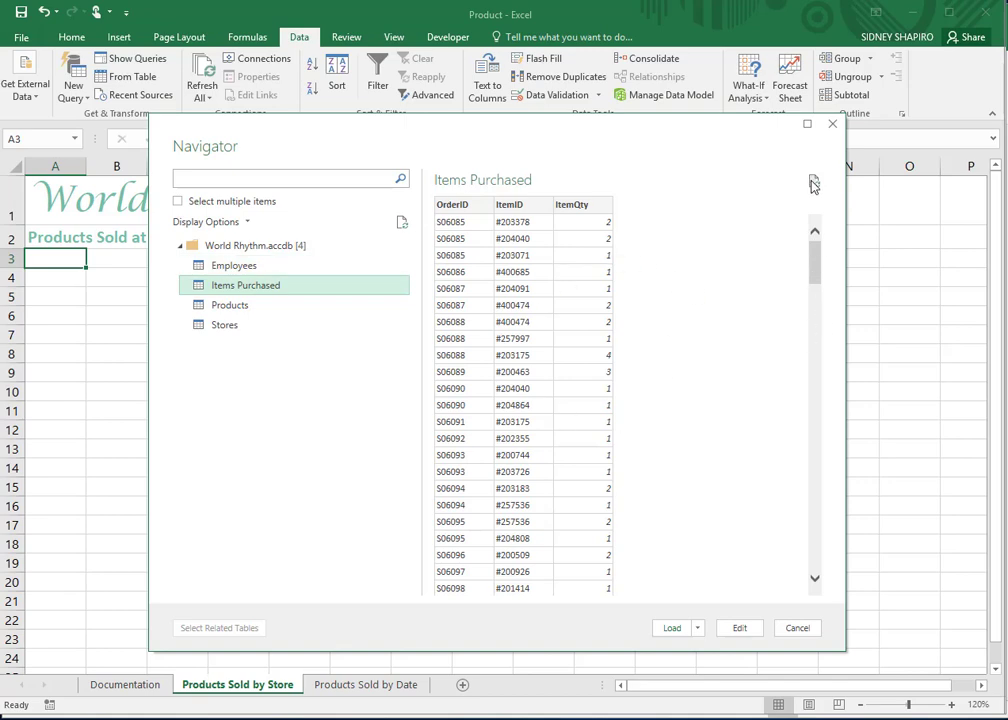
drag(817, 254, 826, 210)
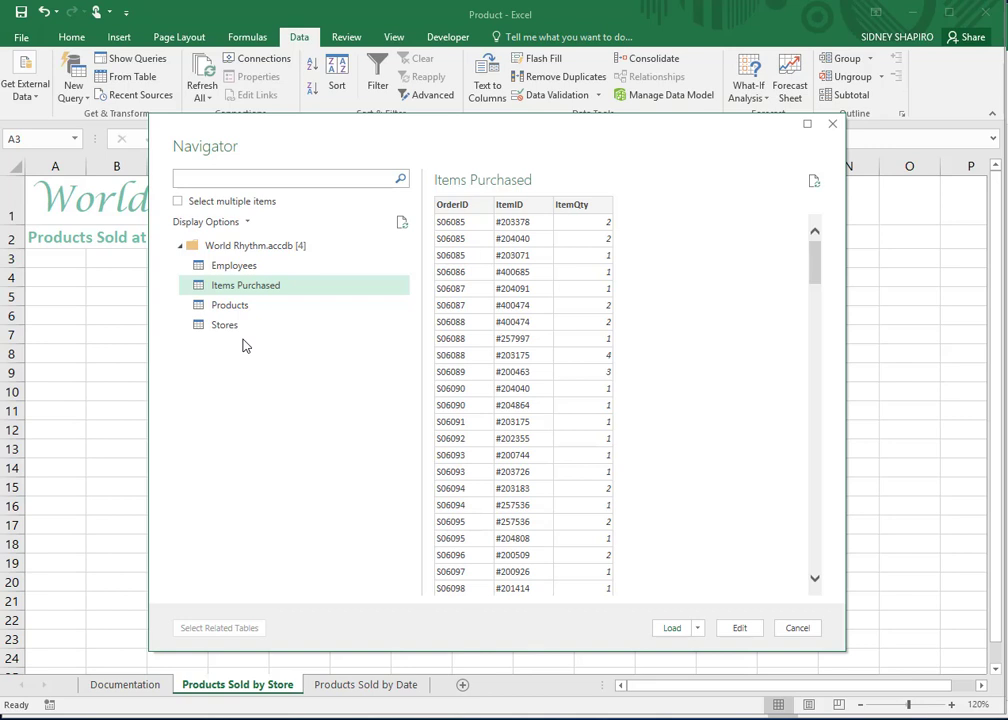
click(699, 630)
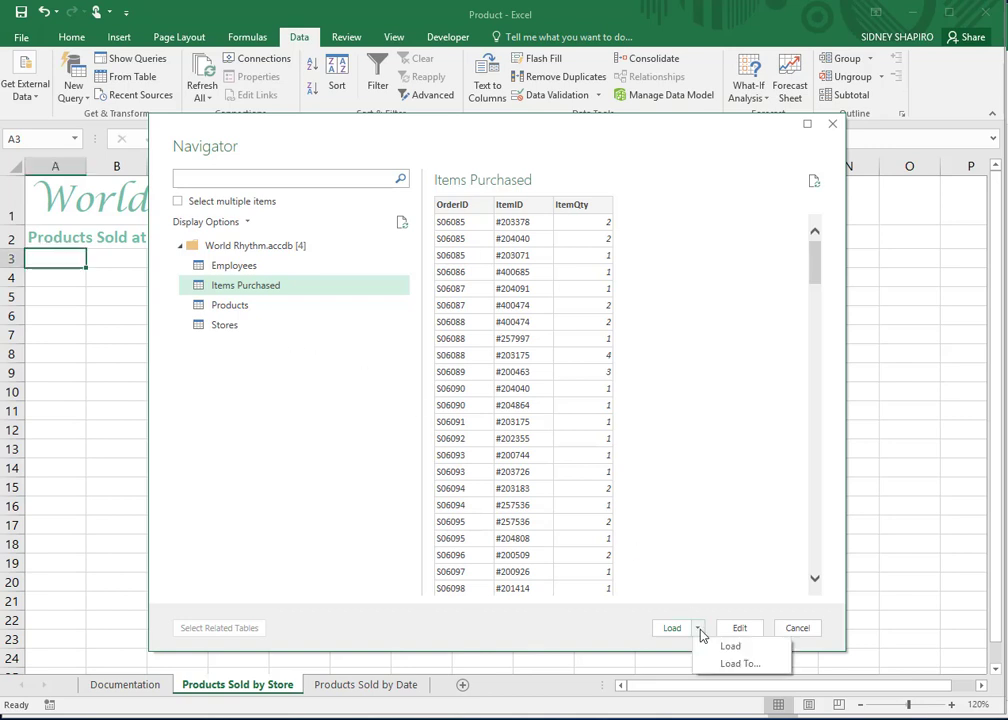
click(731, 670)
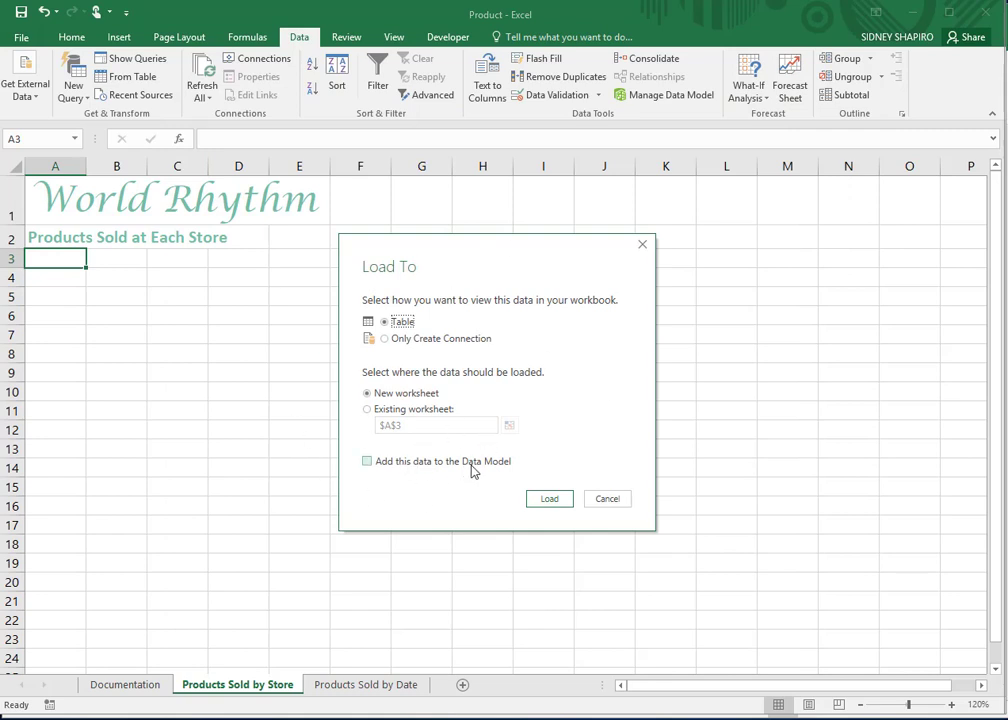
click(440, 340)
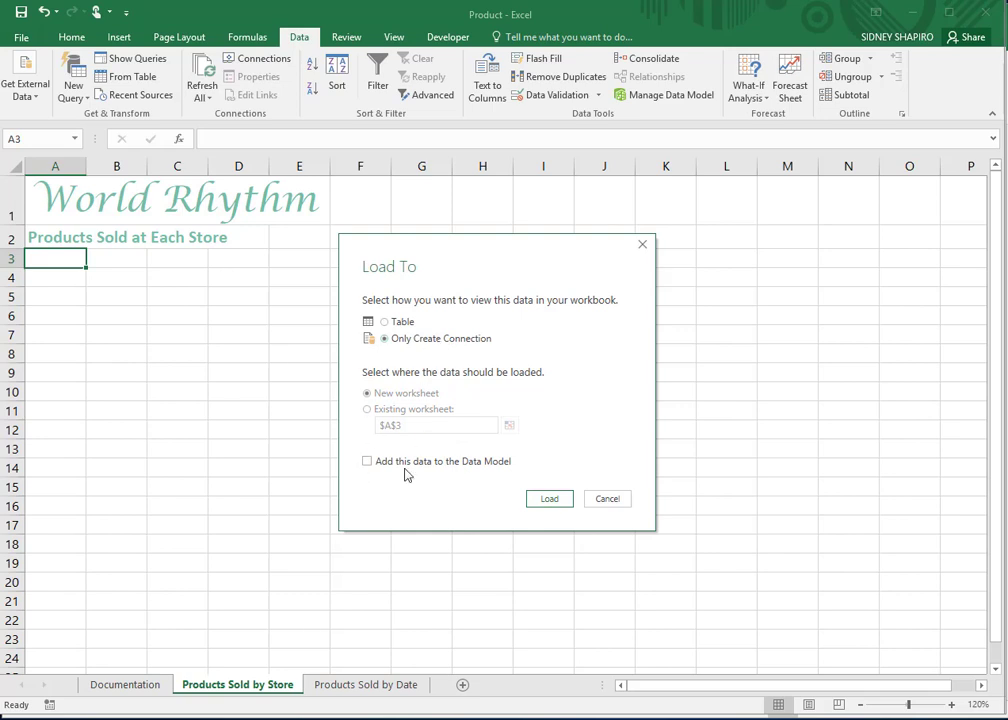
click(367, 462)
key(alt+Tab)
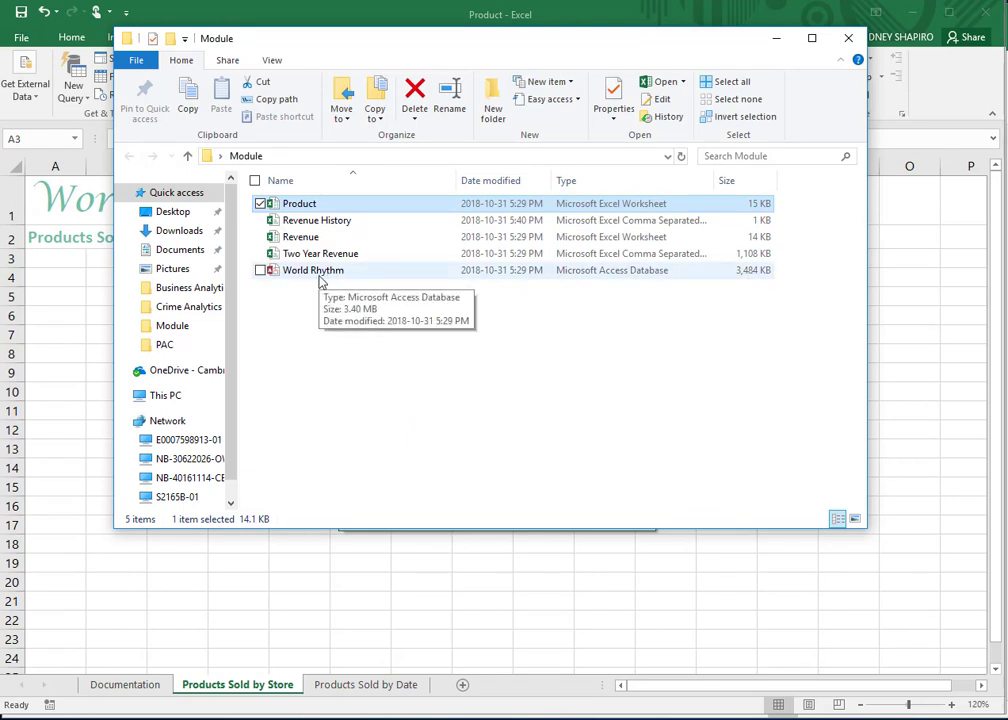
click(775, 39)
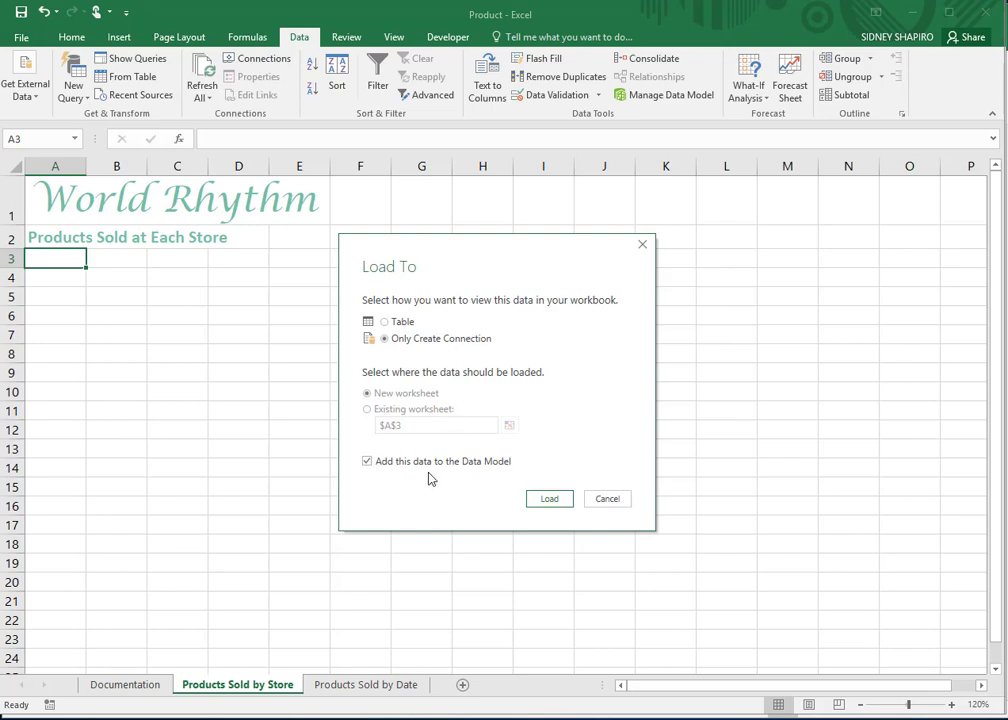
click(546, 500)
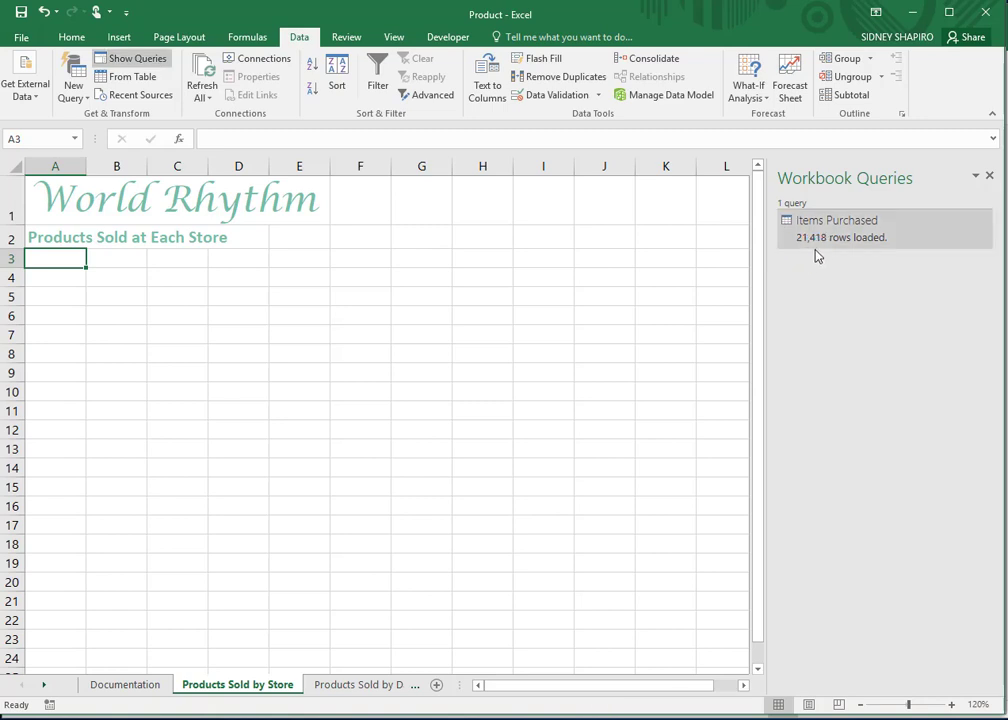
Refresh the Items Purchased workbook query.
mouse_move(829, 238)
double_click(983, 220)
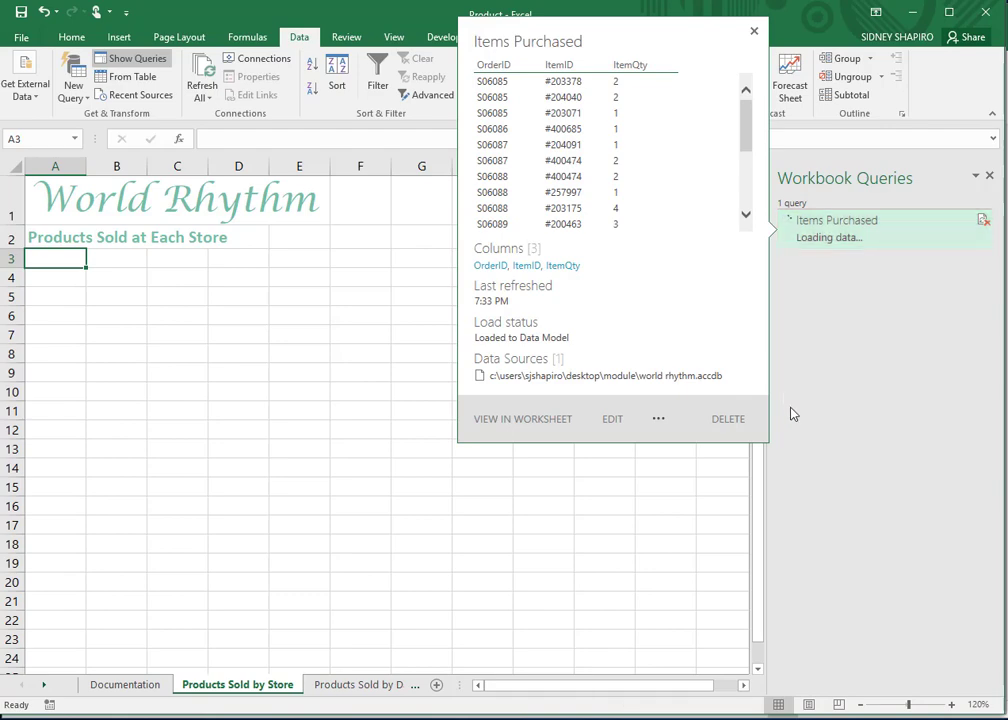
click(350, 717)
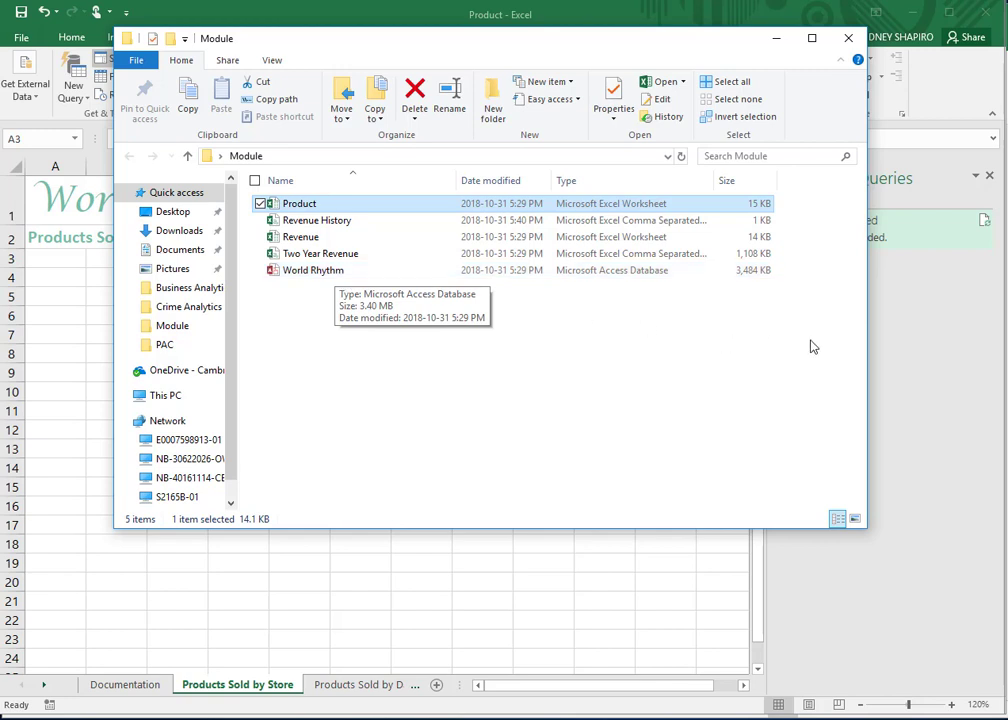
click(938, 336)
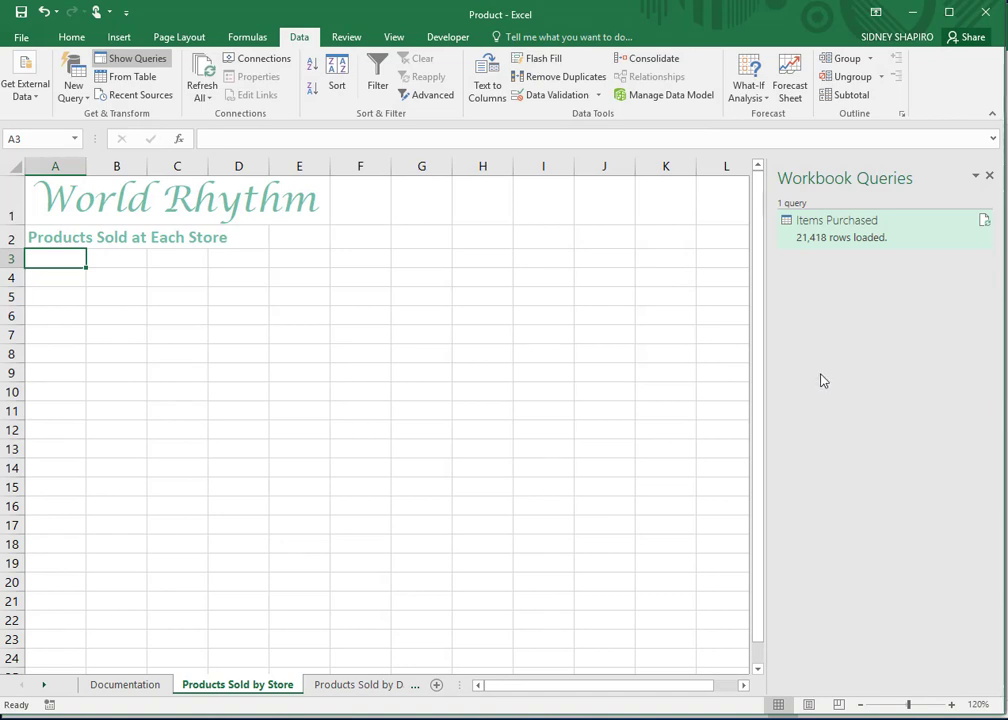
mouse_move(822, 222)
Start another new query from cell A3, using the World Rhythm Access database in the desktop's Module folder.
click(251, 392)
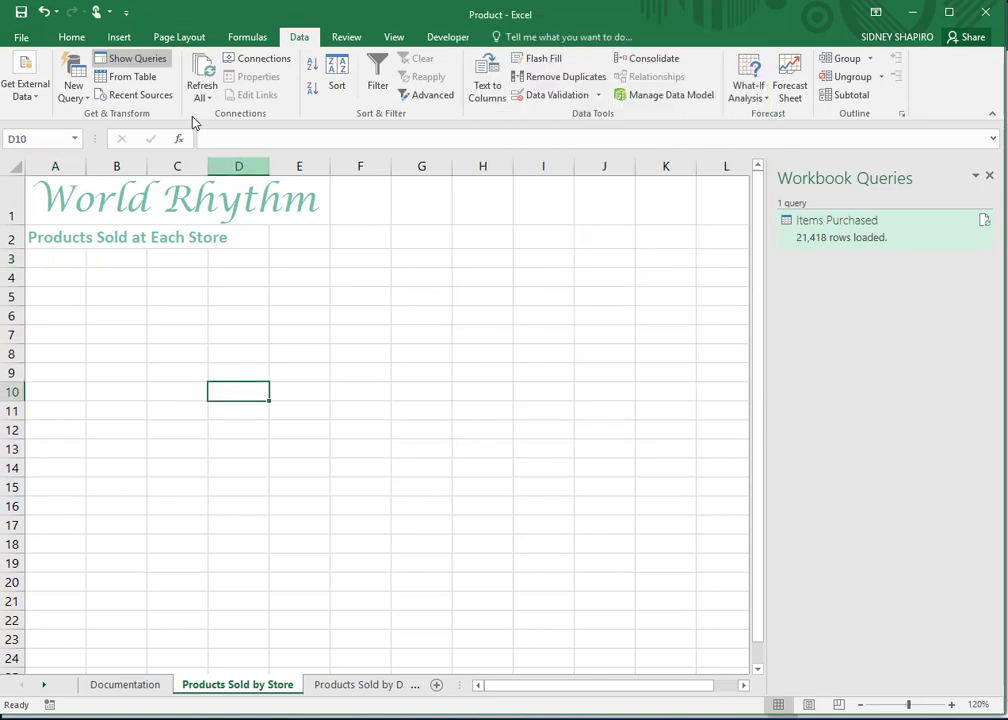
click(54, 257)
click(74, 92)
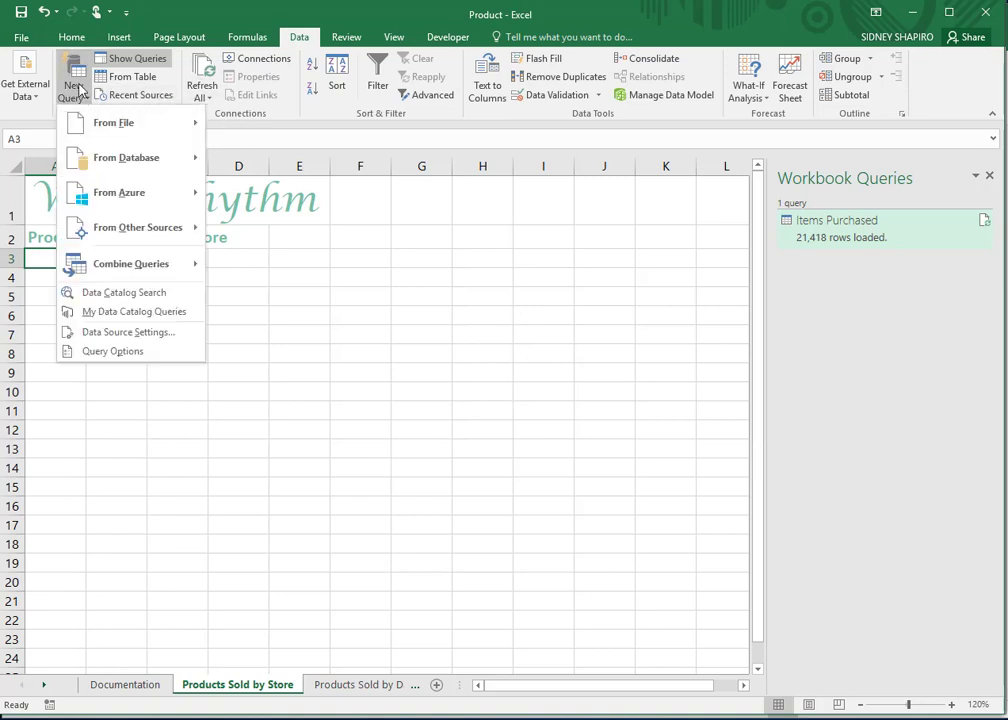
mouse_move(100, 135)
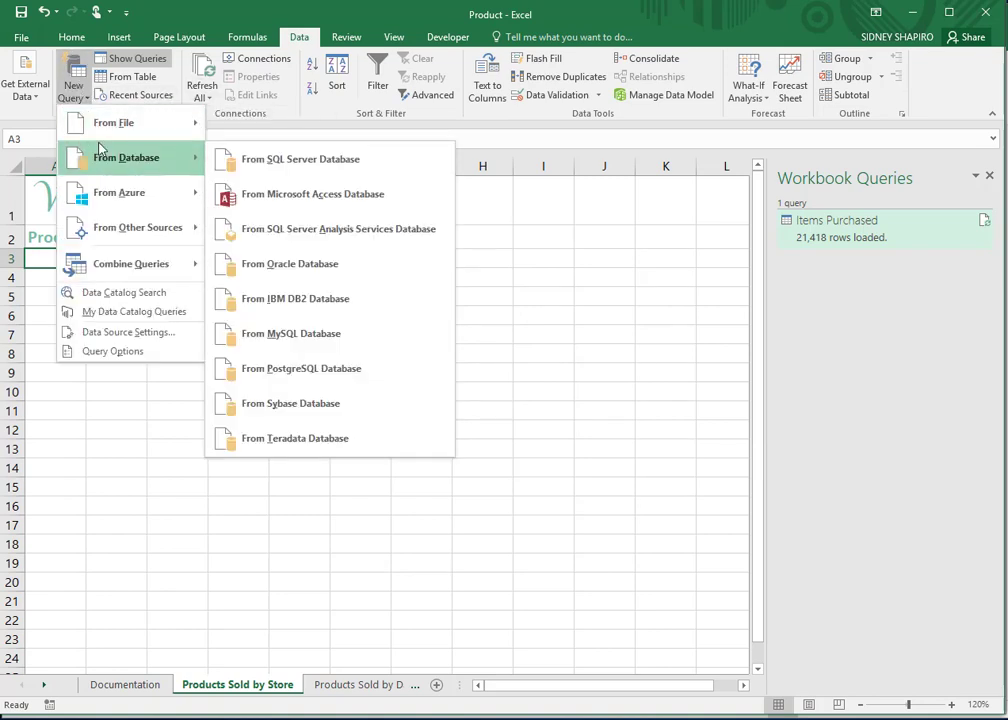
click(256, 192)
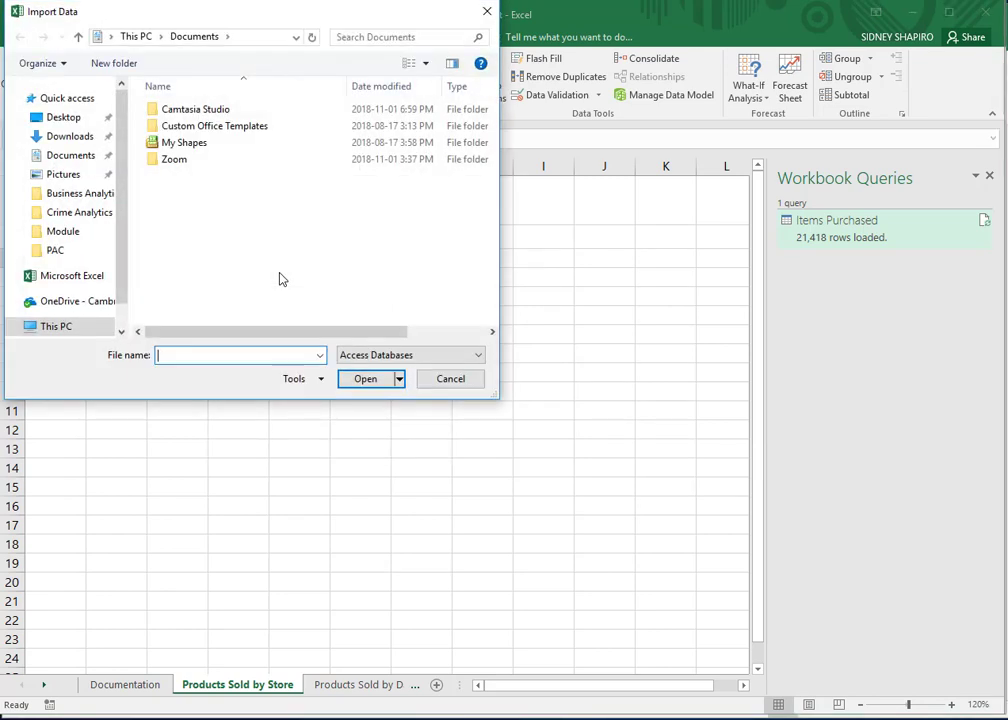
click(70, 118)
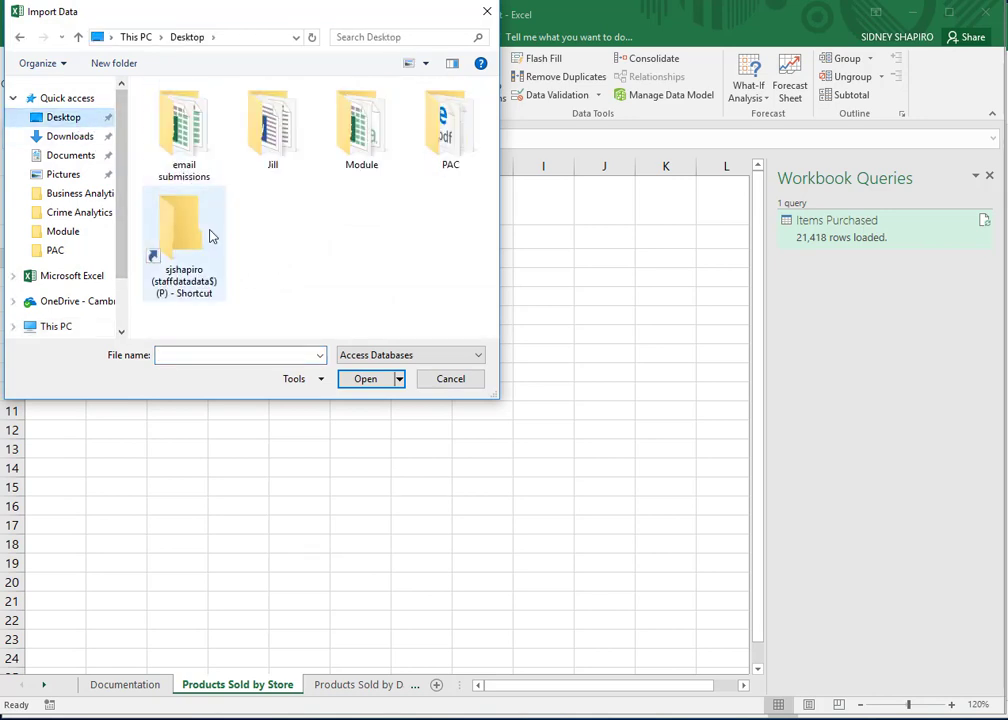
double_click(342, 160)
double_click(190, 113)
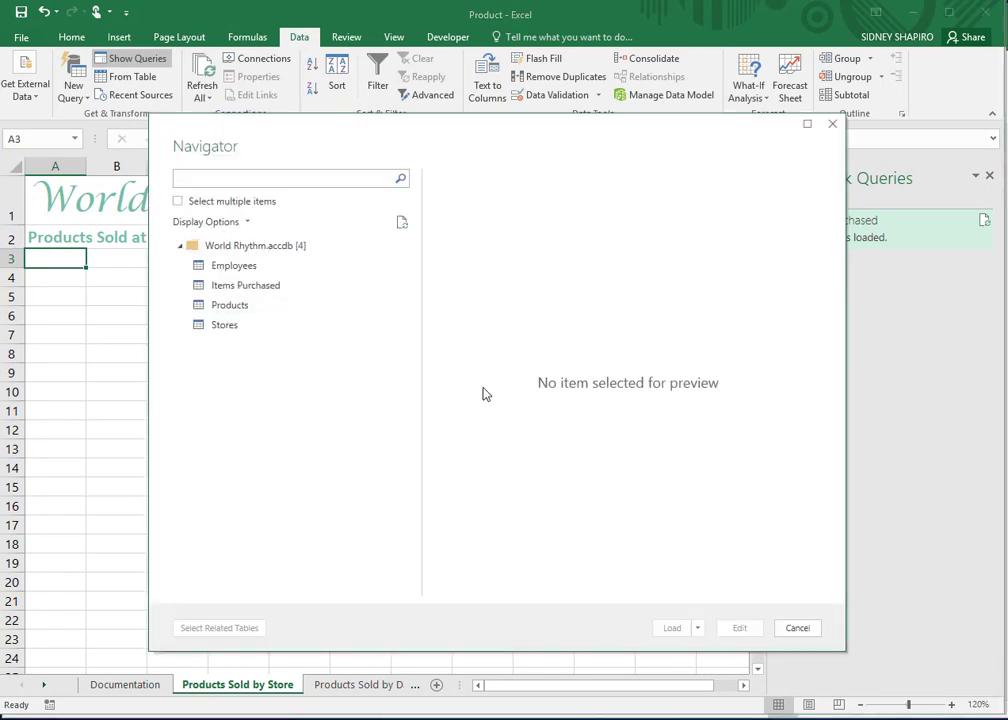
Open the Products table for editing and remove all columns except ItemID, Category, Subcategory and Description.
click(240, 308)
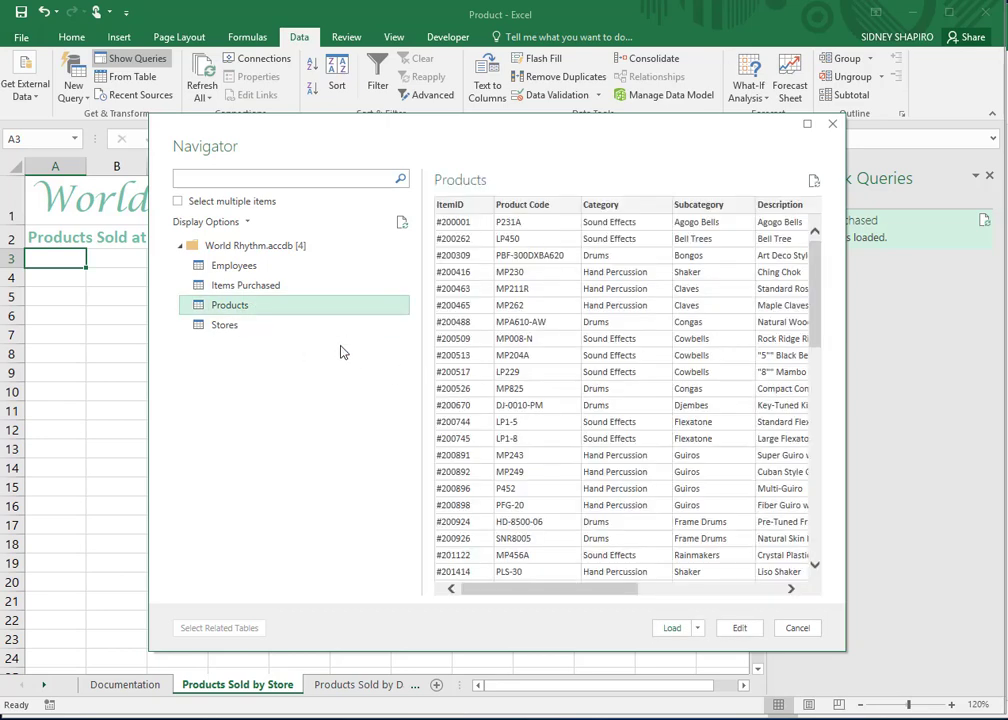
click(738, 628)
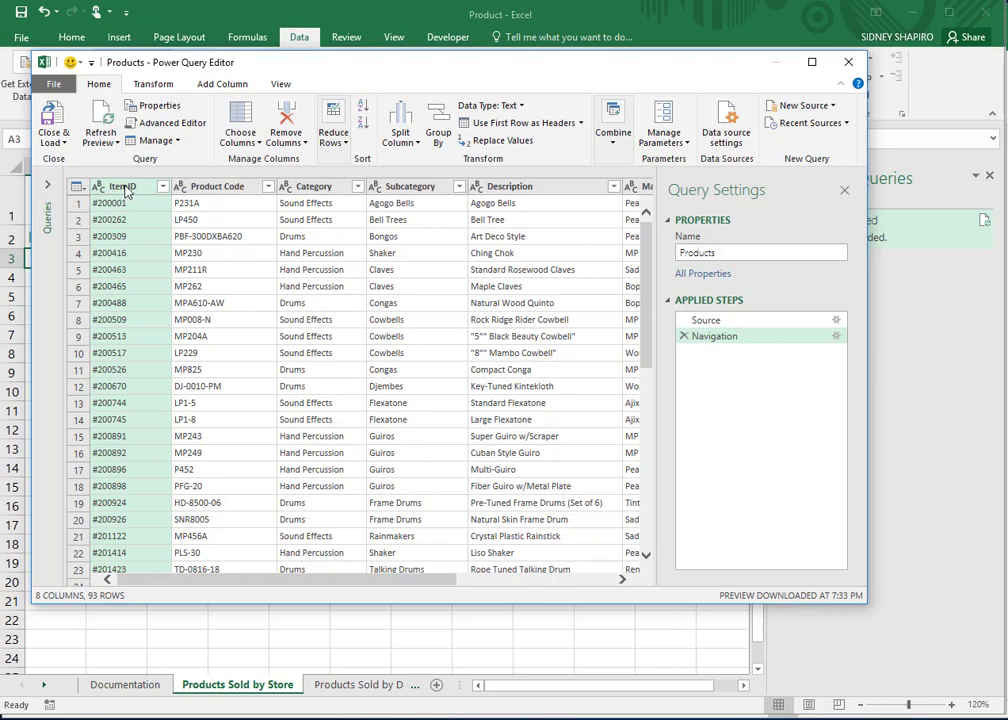
click(335, 218)
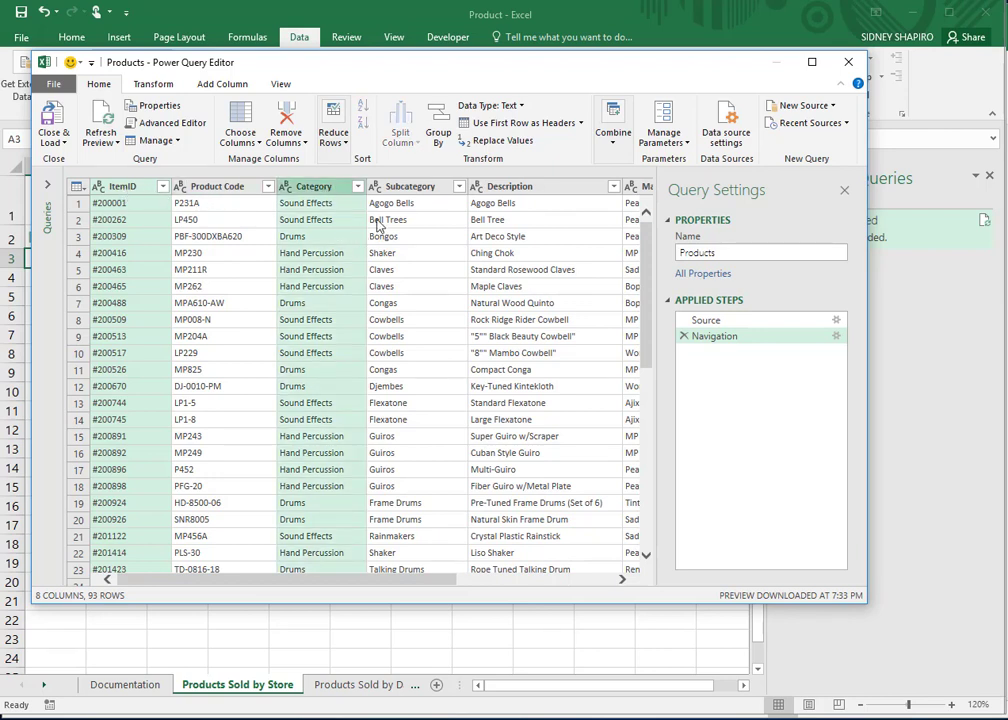
click(430, 242)
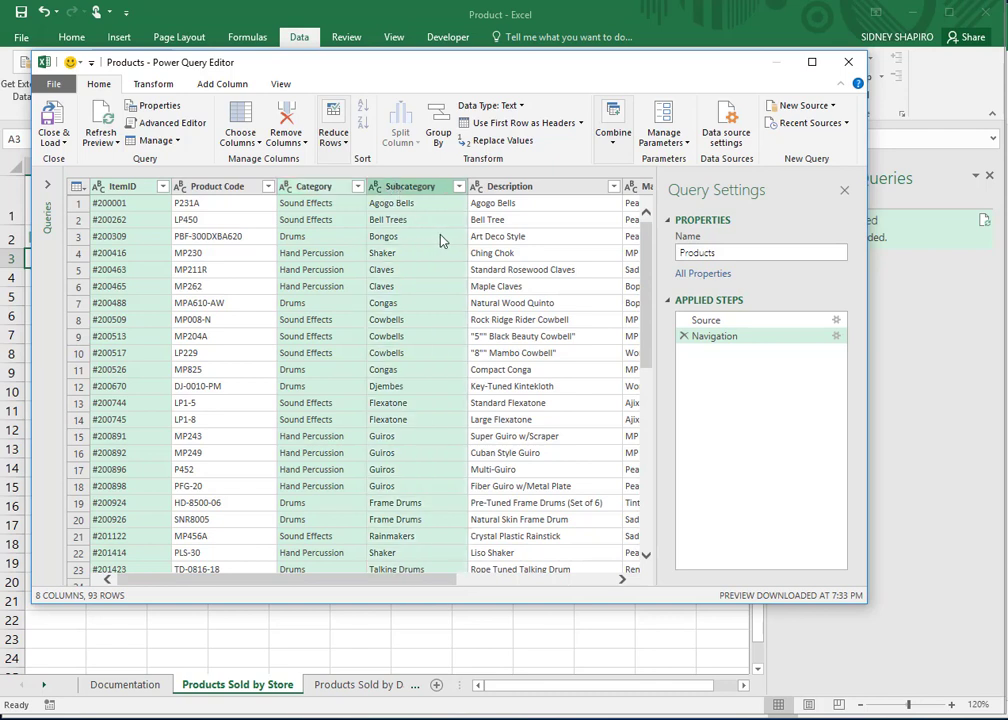
click(553, 188)
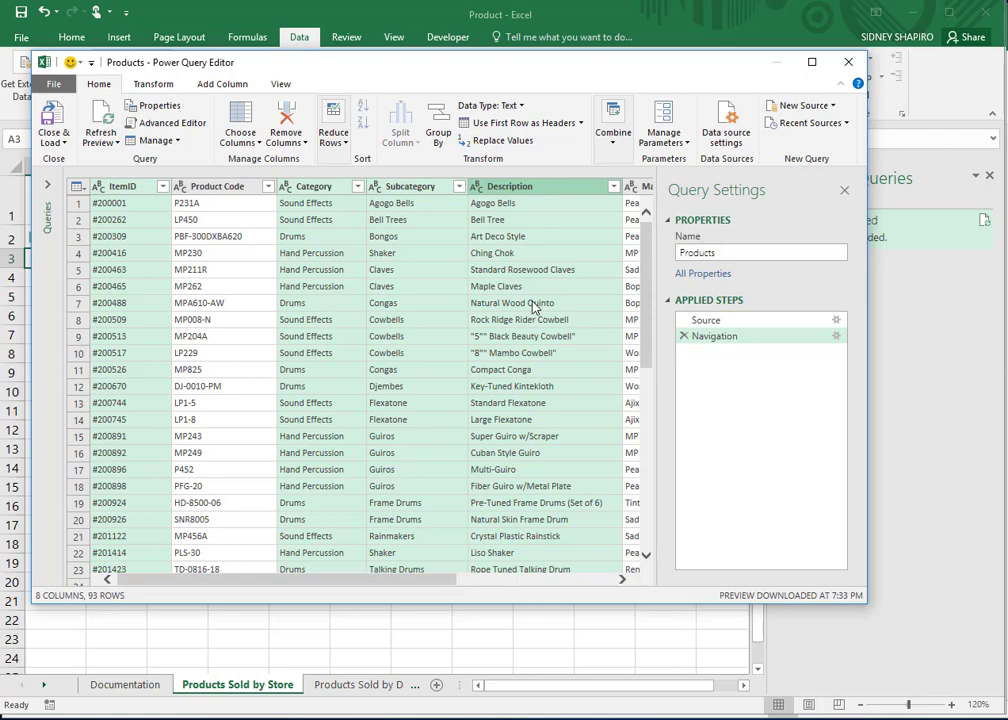
click(287, 145)
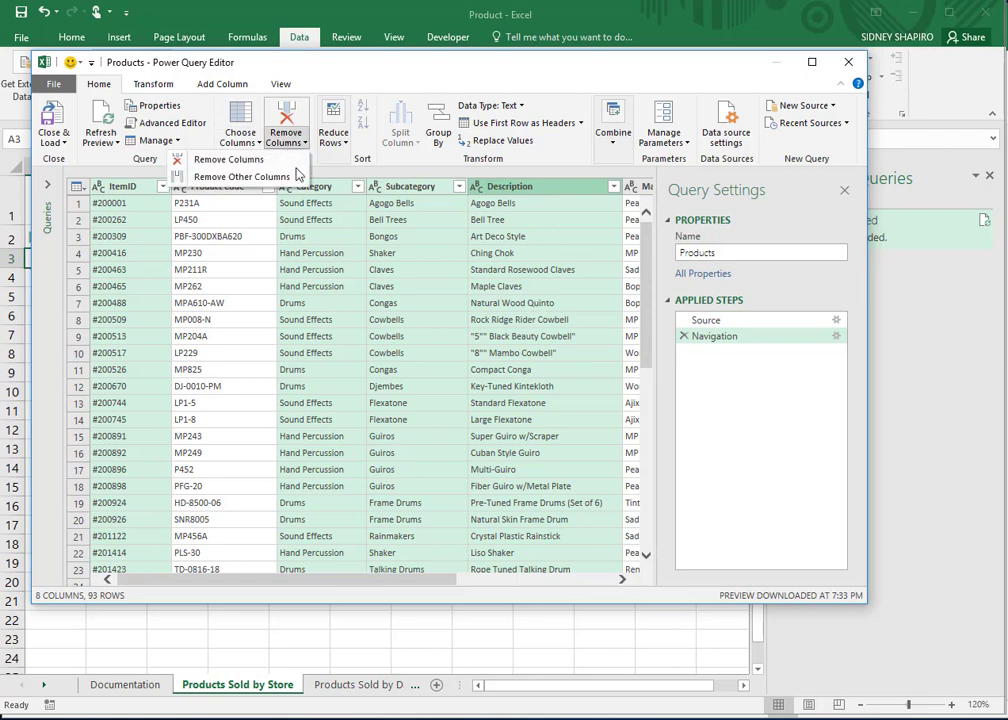
click(290, 174)
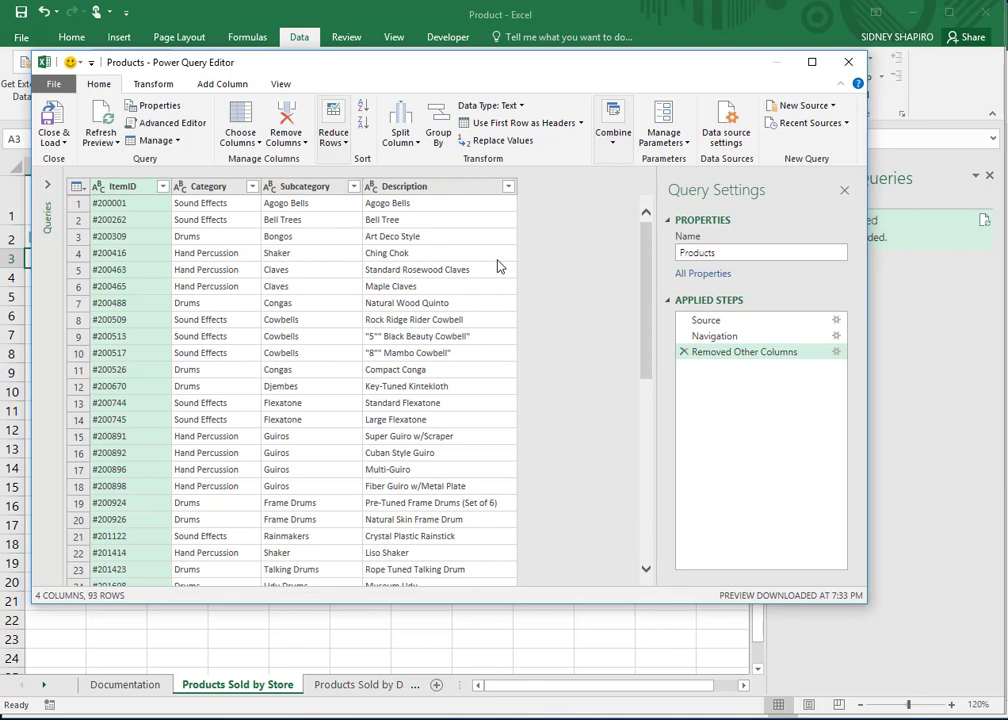
Load the Products query as a connection only and add its data to the Data Model.
click(54, 140)
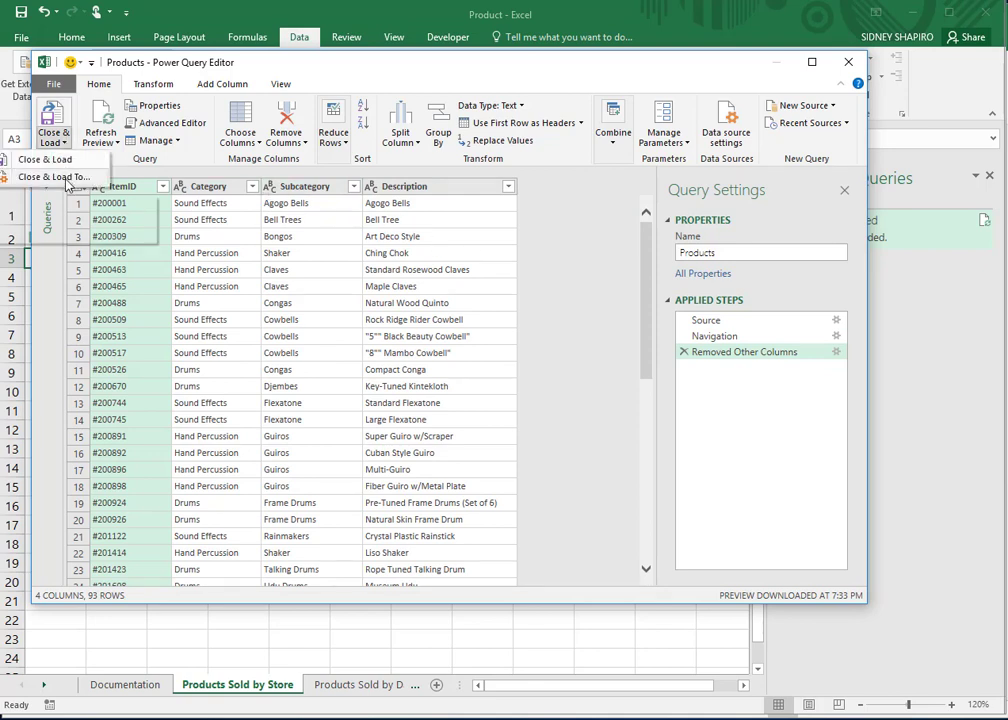
click(66, 176)
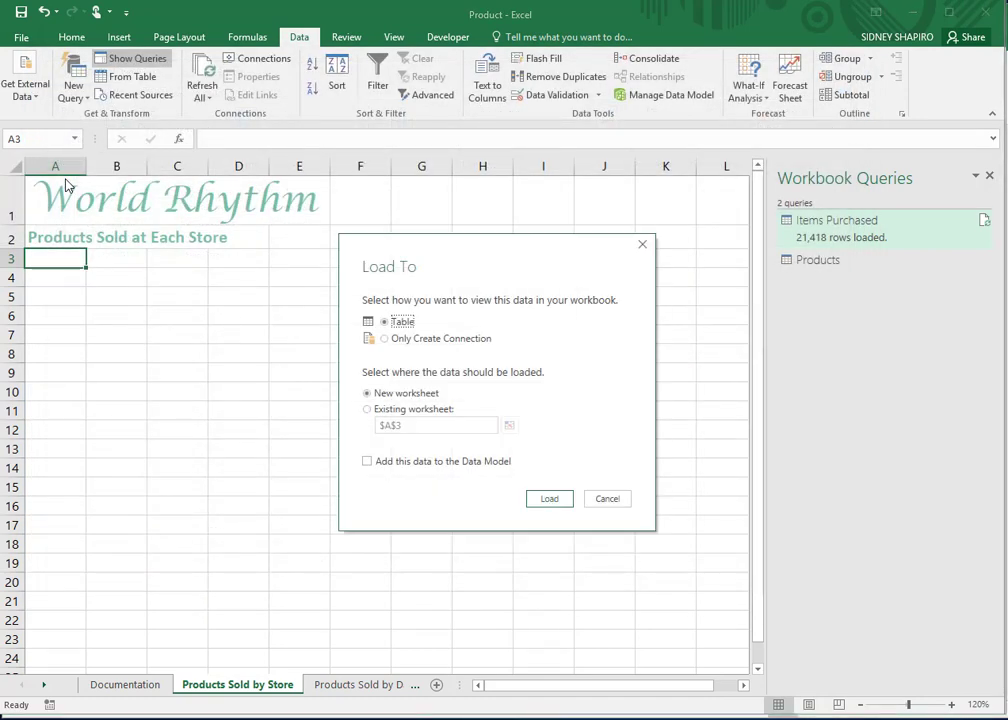
click(453, 340)
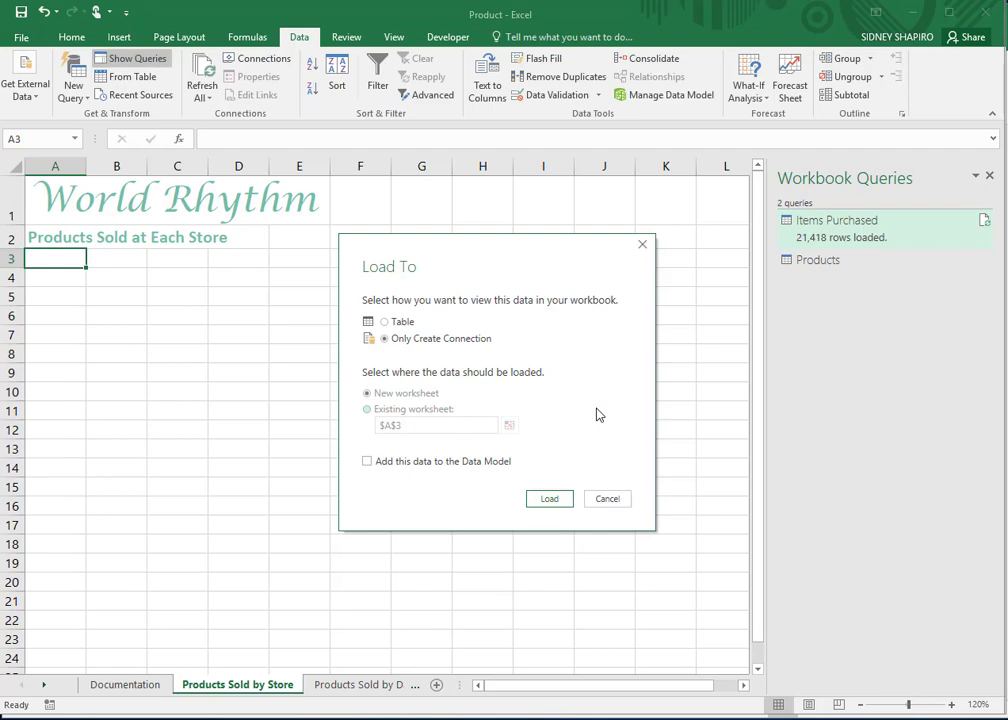
click(505, 462)
click(549, 500)
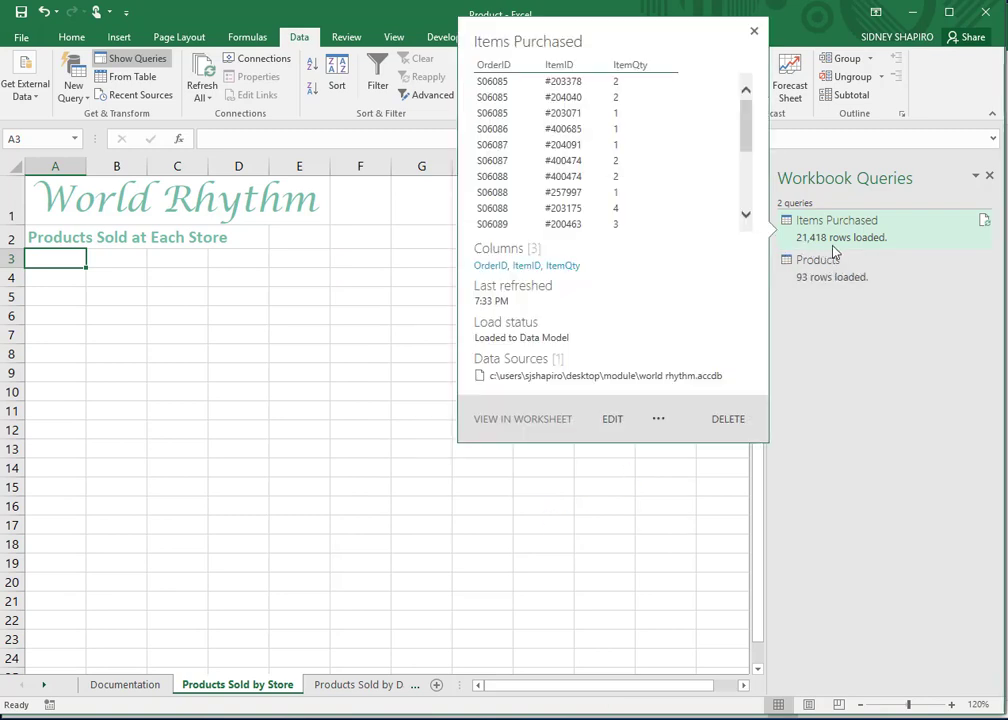
mouse_move(808, 284)
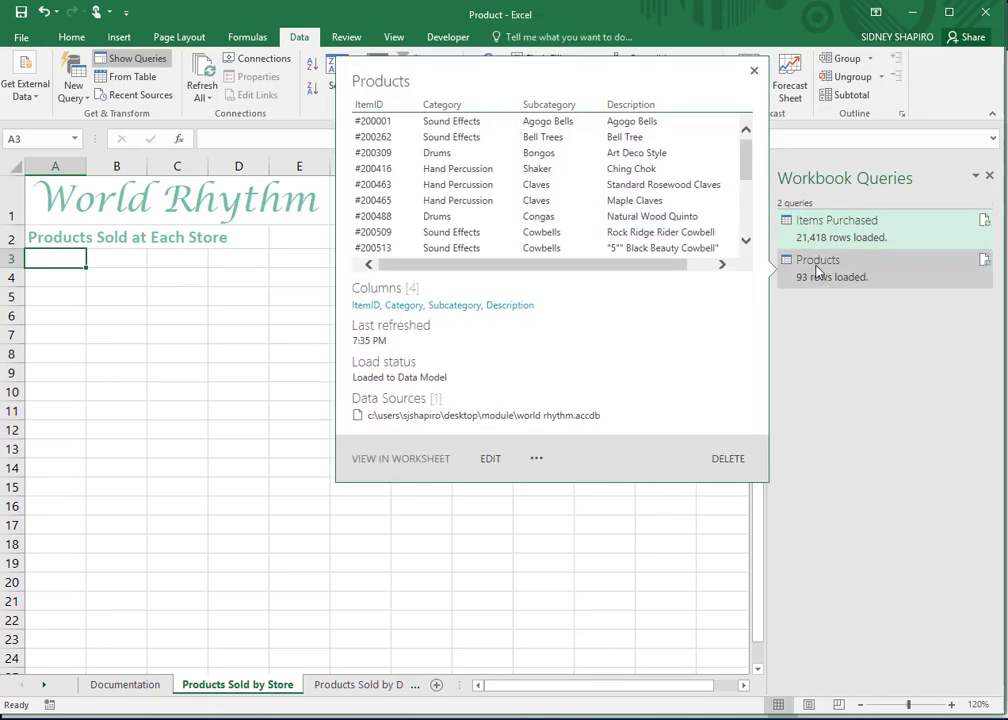
mouse_move(843, 228)
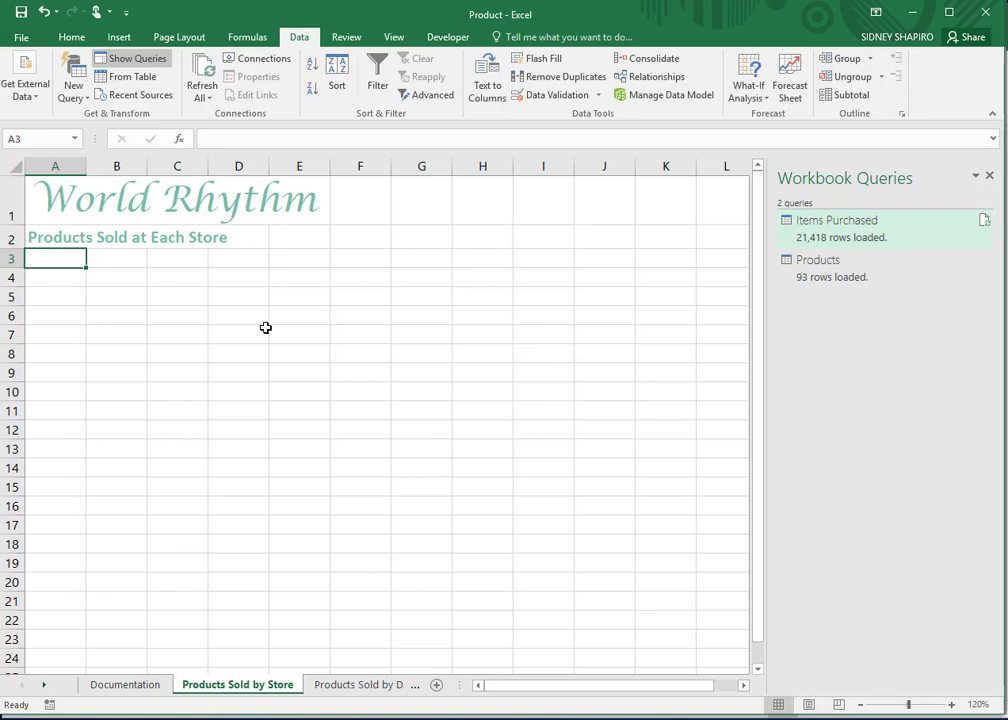
Create another Access database query using the World Rhythm file in the desktop's Module folder.
click(74, 92)
mouse_move(109, 157)
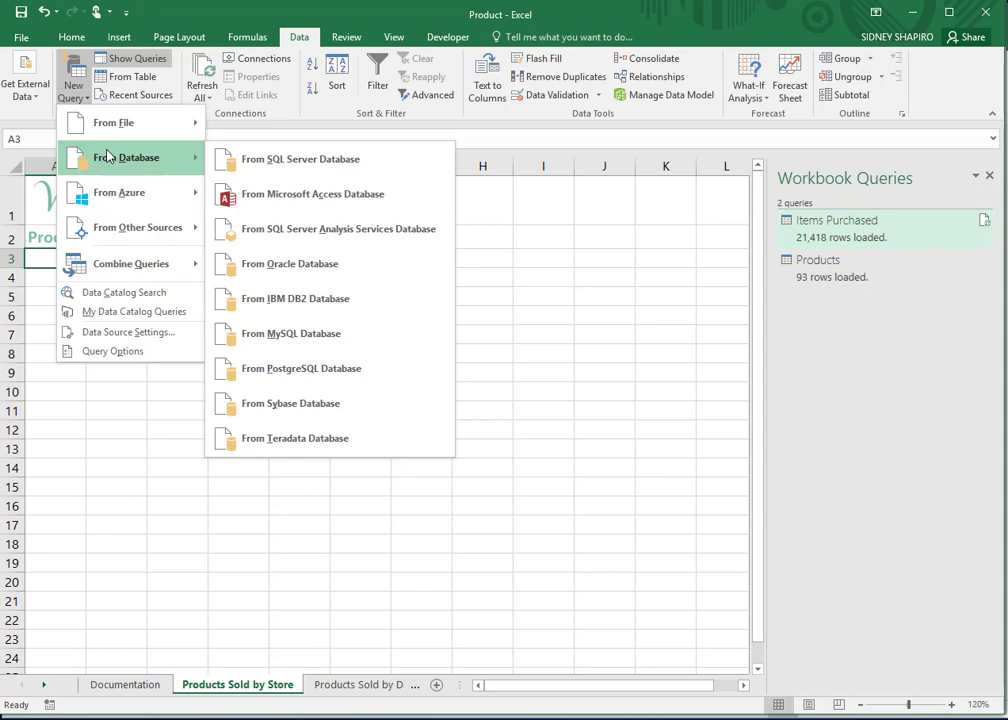
click(289, 211)
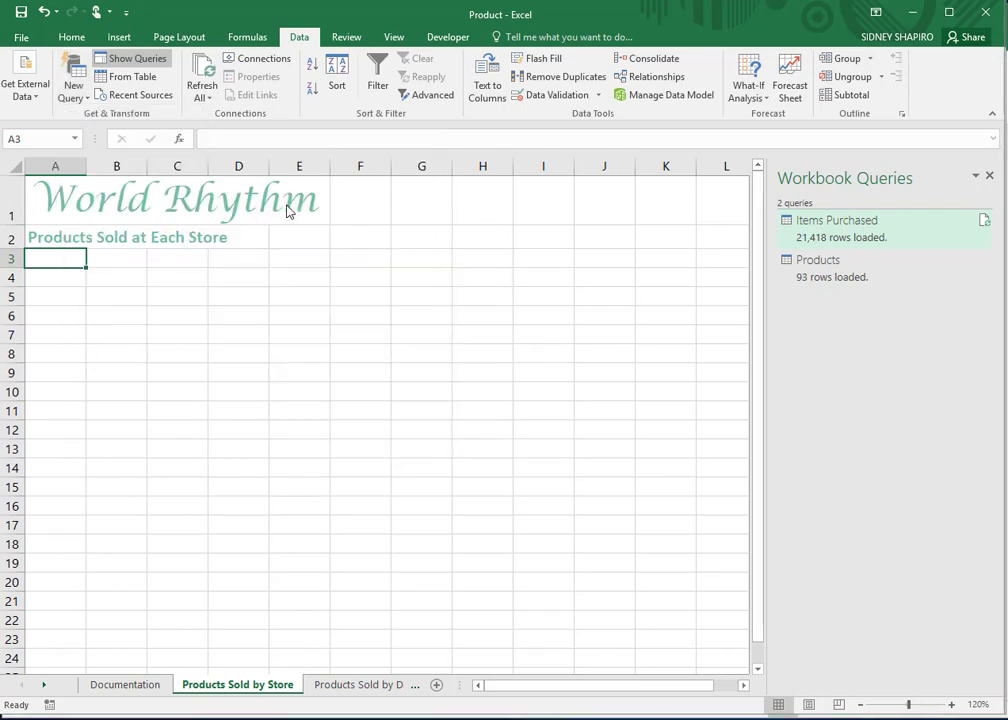
click(63, 117)
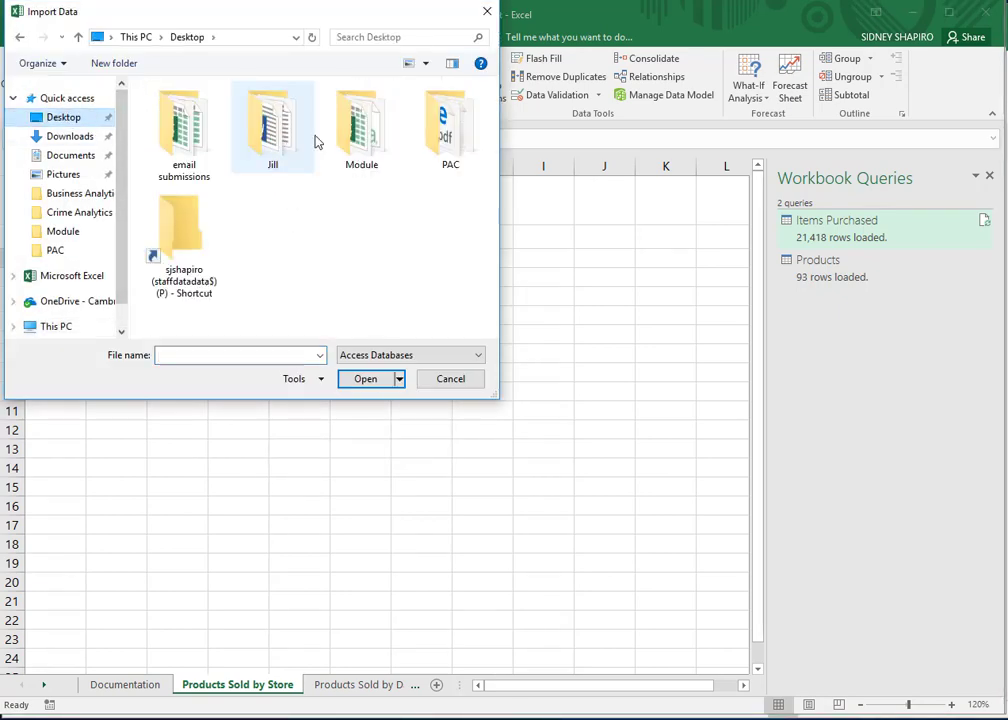
double_click(342, 135)
click(197, 116)
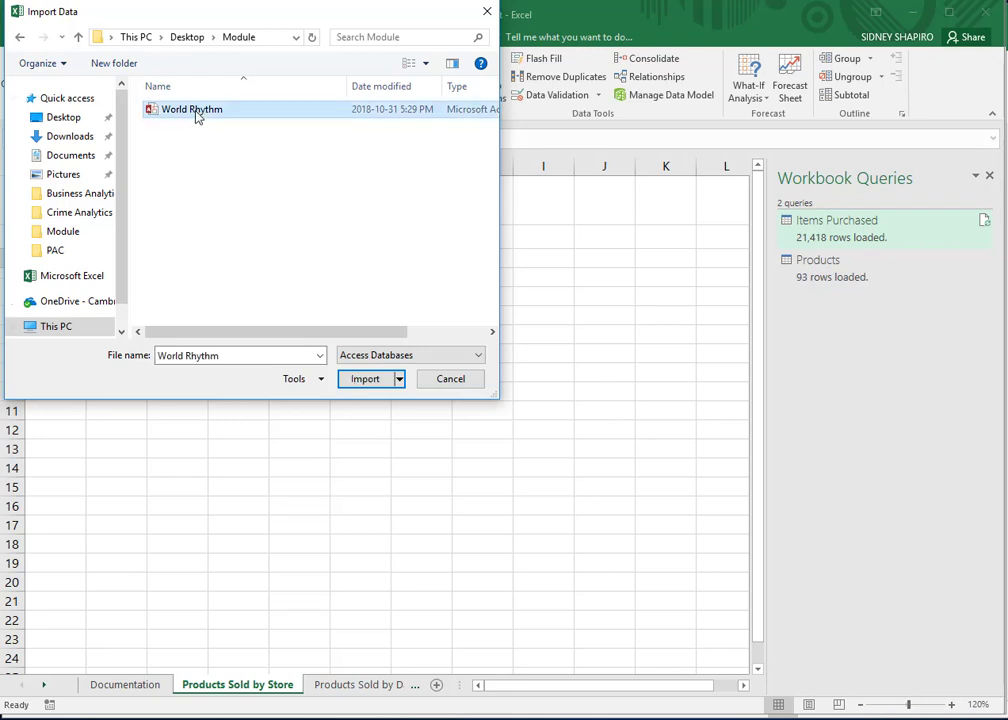
click(367, 384)
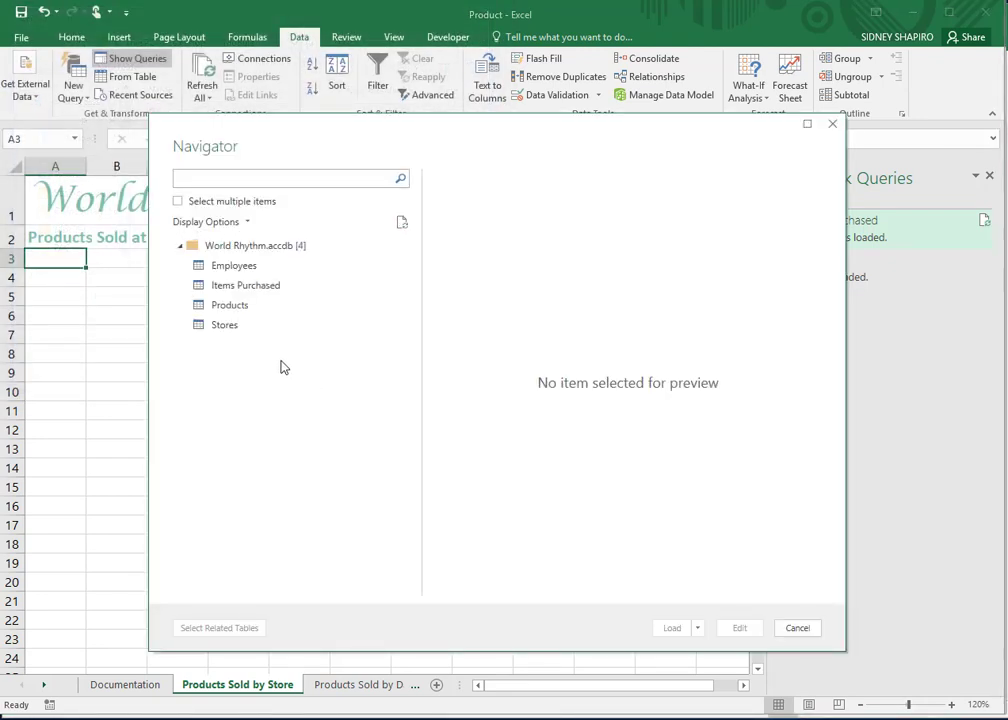
Open the Stores table for editing and keep only the StoreID, StoreCity and StoreState columns.
click(238, 328)
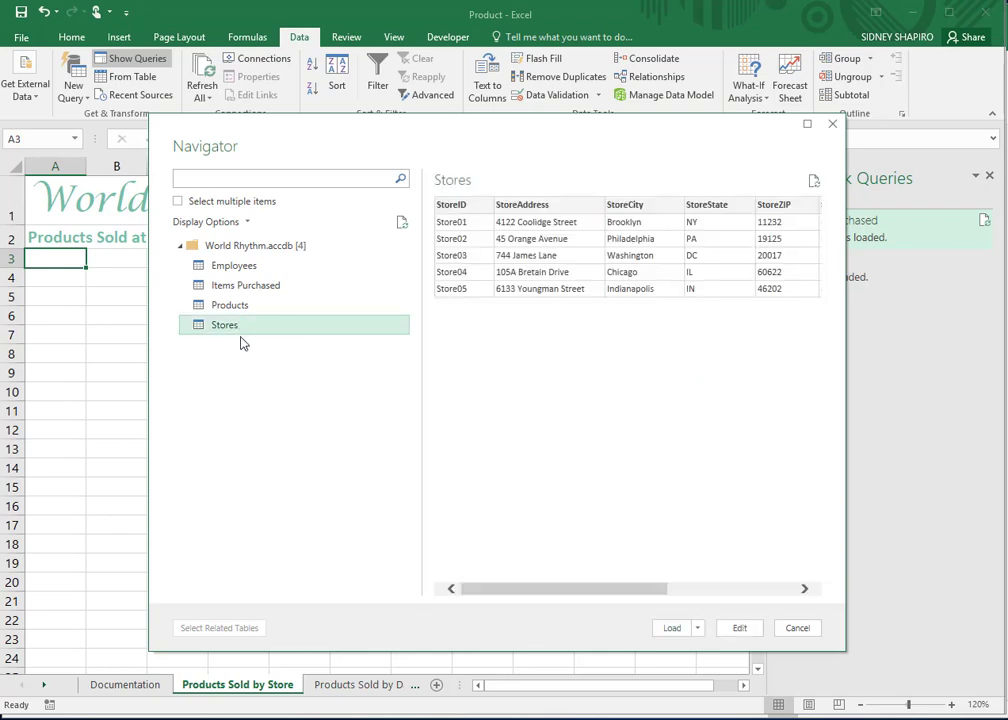
click(737, 629)
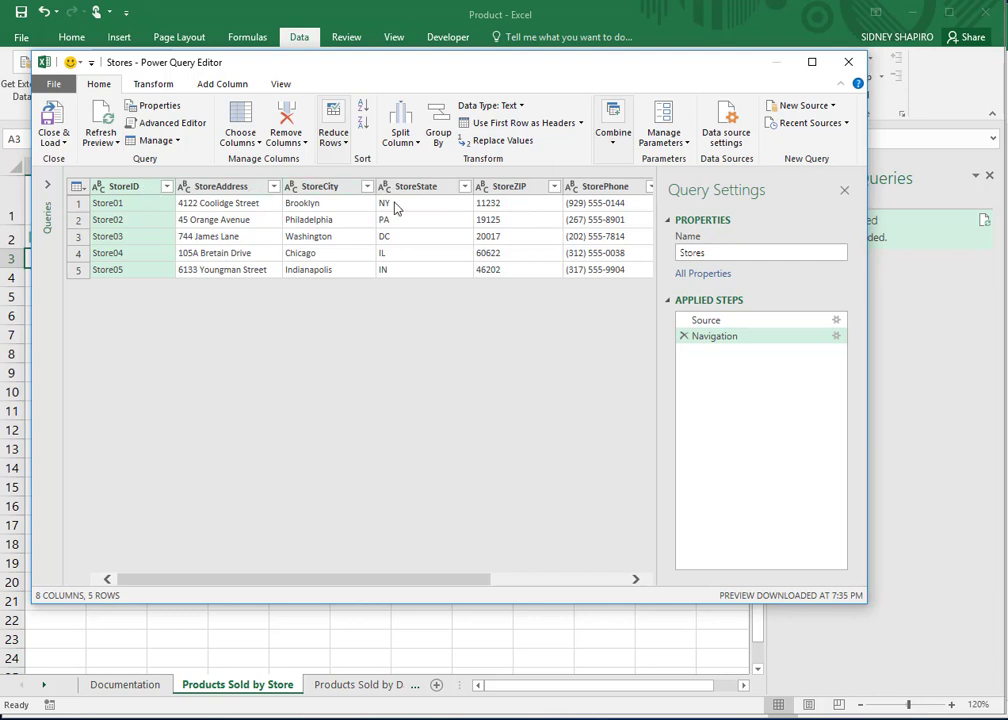
shift+click(327, 190)
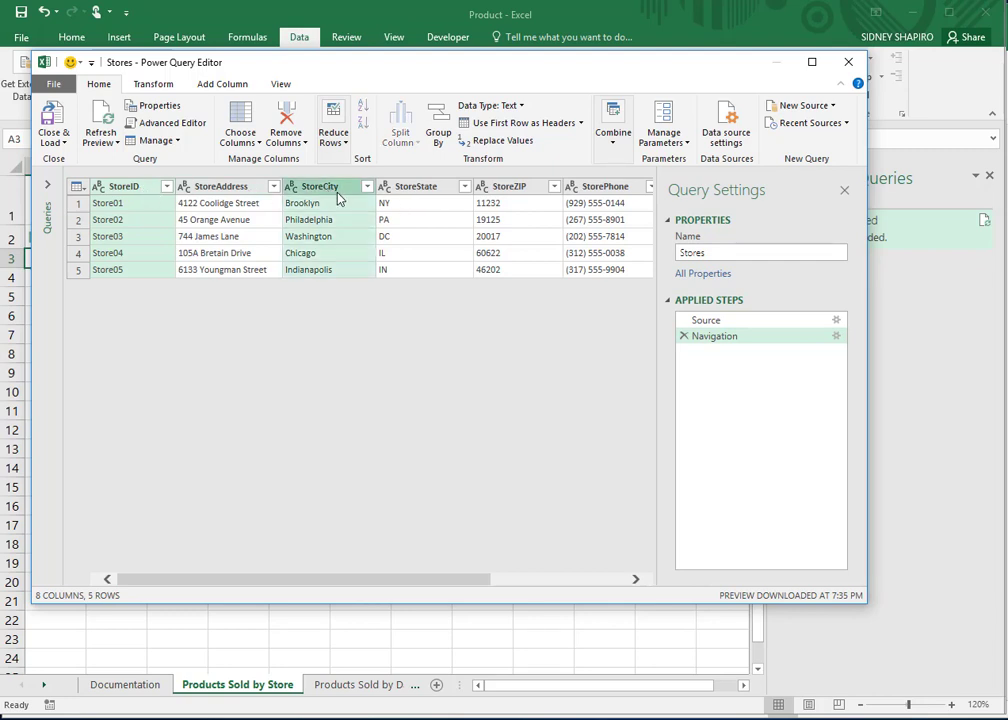
shift+click(426, 190)
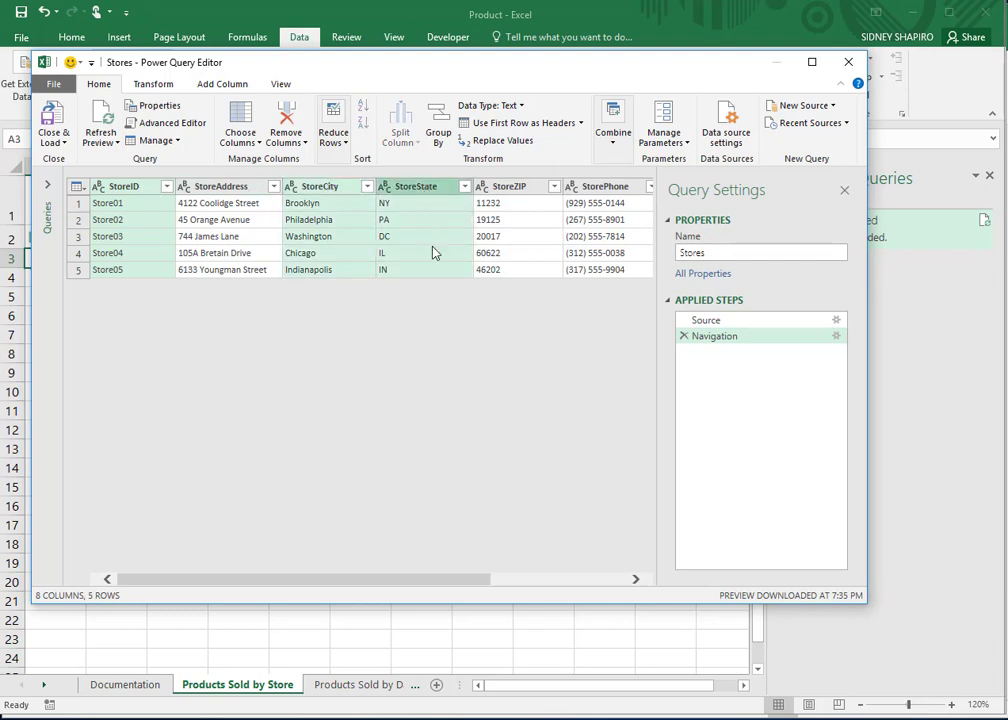
click(292, 145)
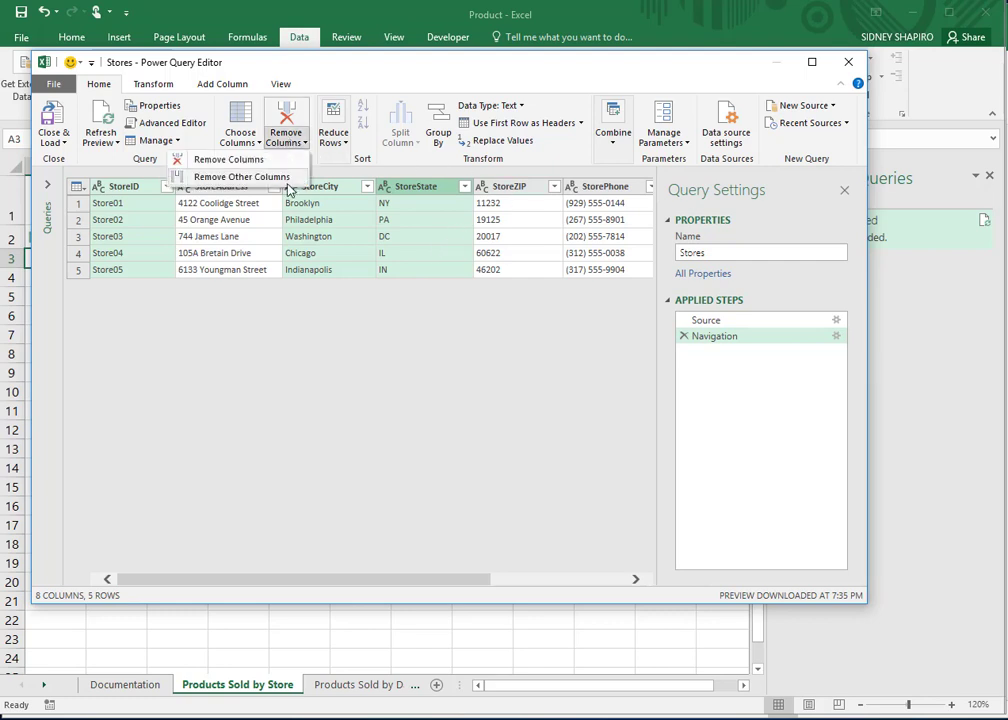
click(230, 178)
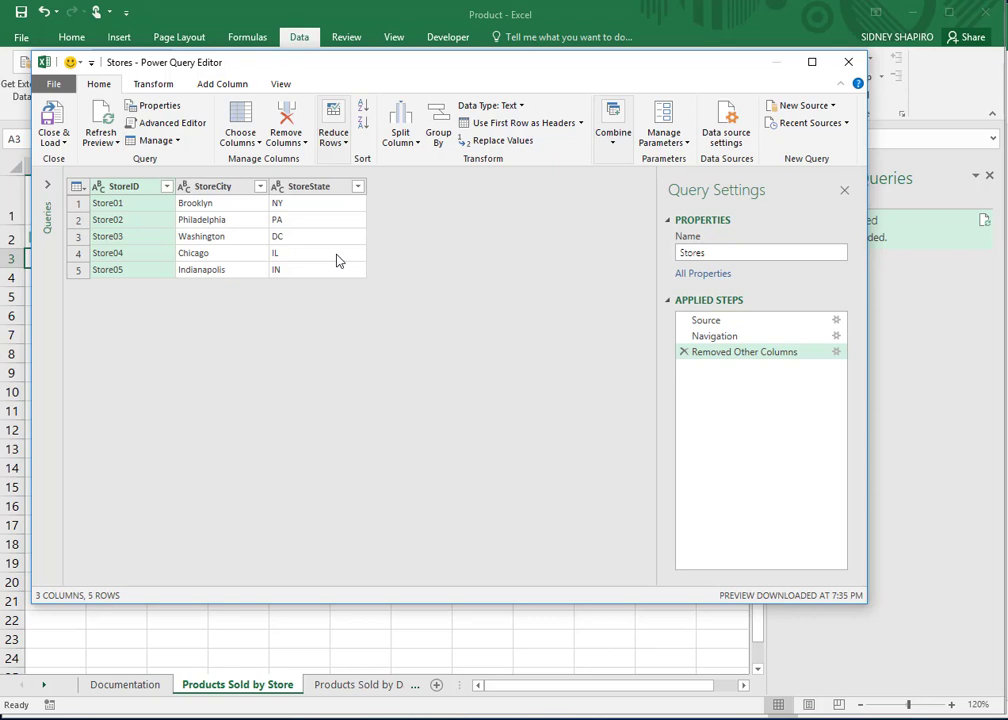
Review the Stores query's code in the Advanced Editor and close it without changes.
click(279, 85)
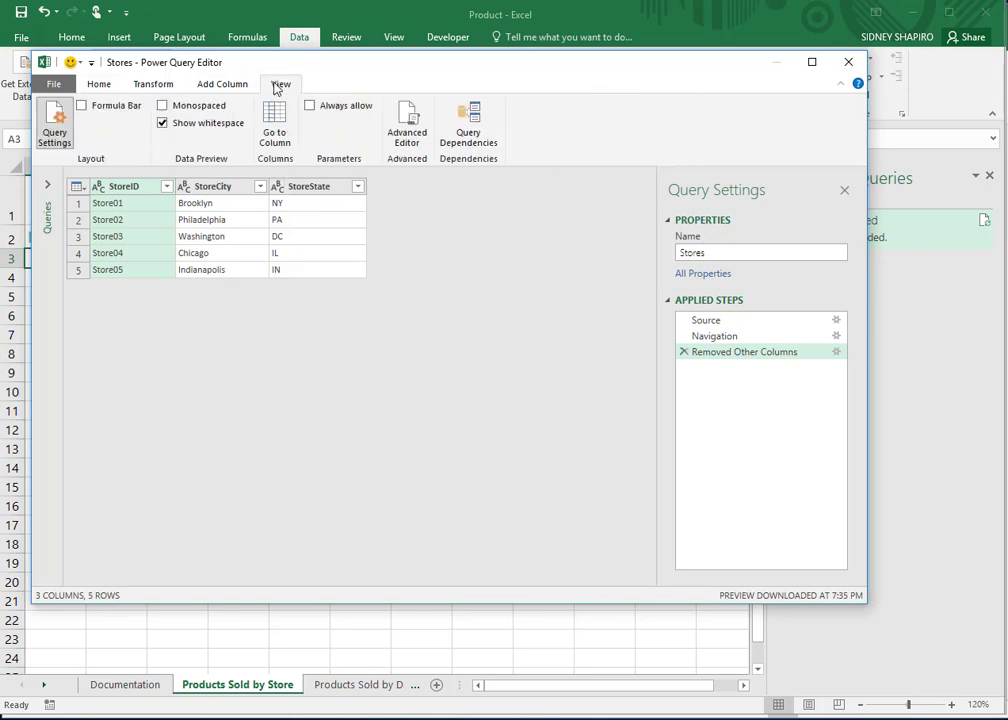
click(406, 125)
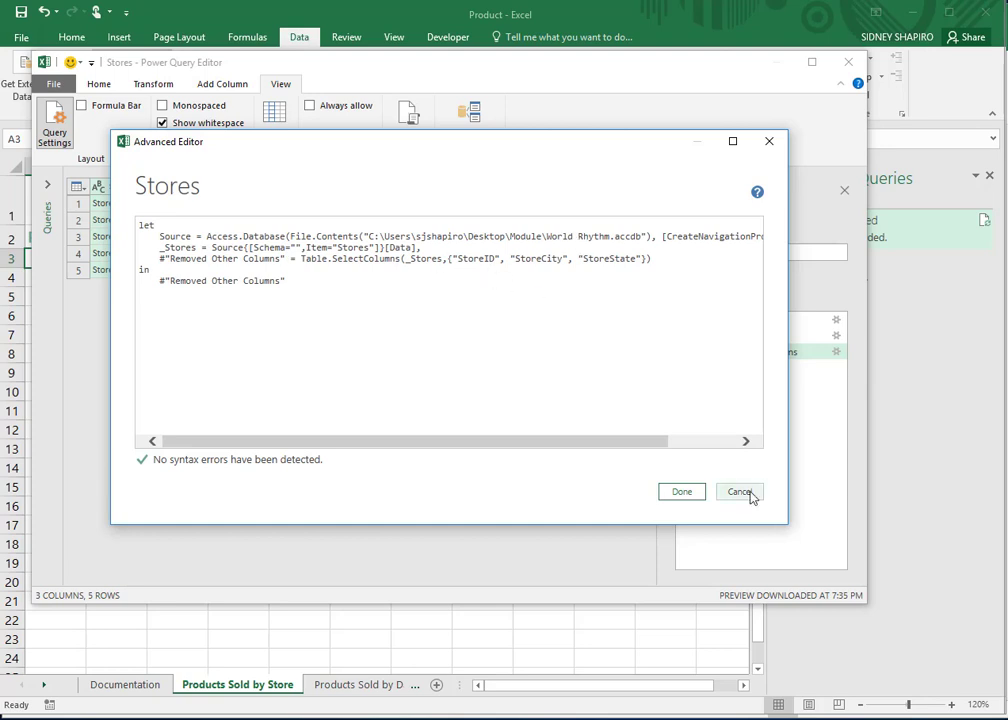
click(740, 492)
Load the Stores query as a connection only and add its data to the Data Model.
click(97, 84)
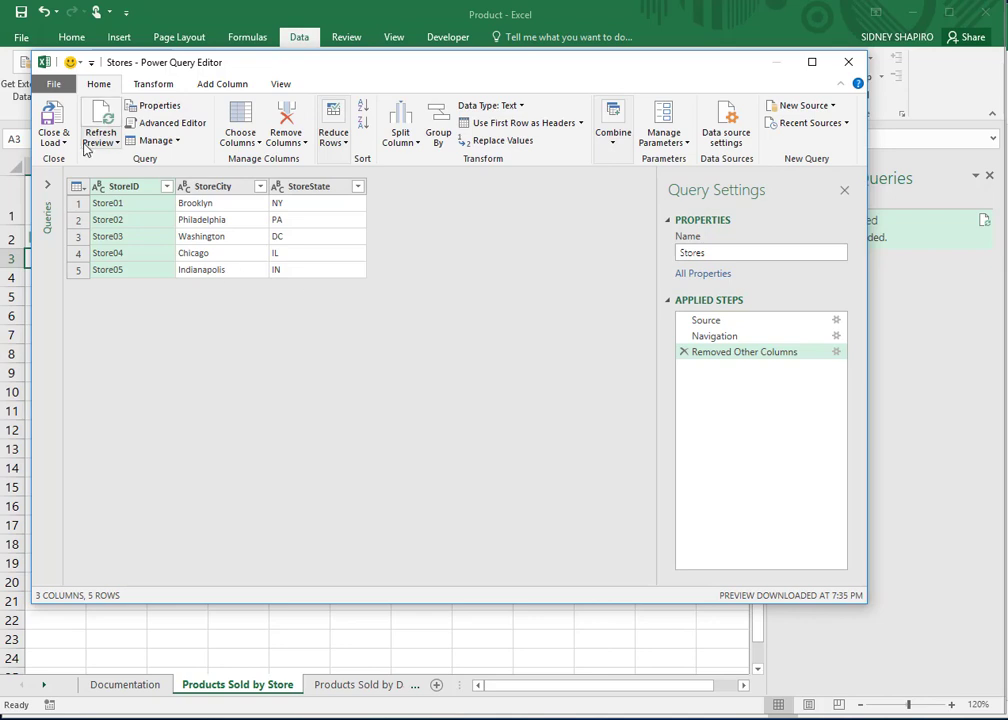
click(53, 141)
click(66, 177)
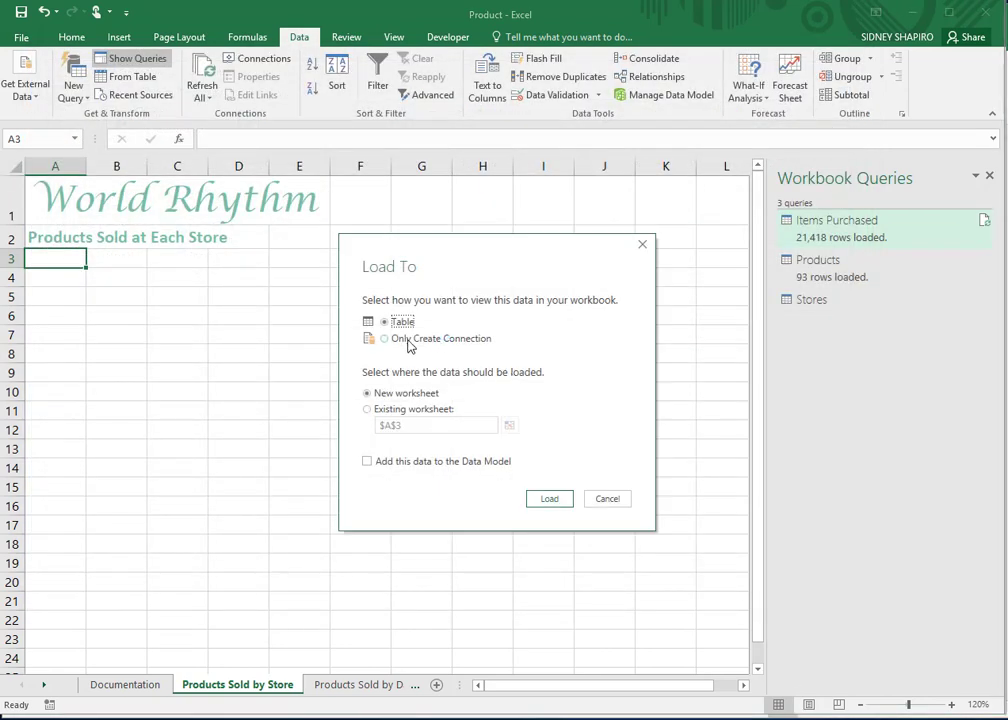
click(410, 340)
click(367, 462)
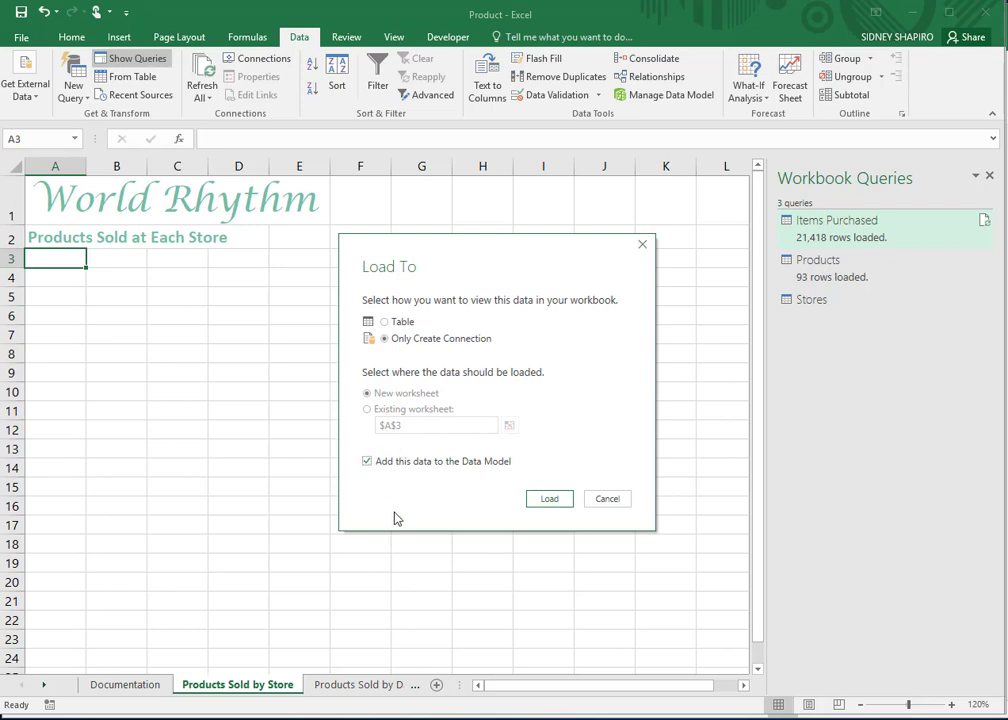
click(549, 500)
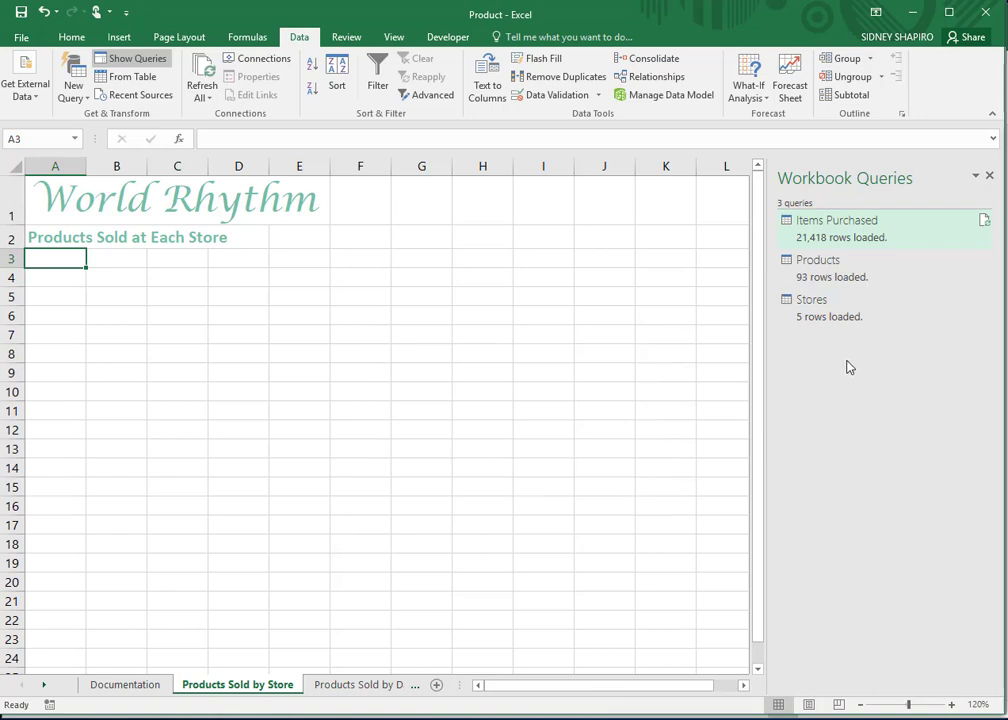
mouse_move(838, 320)
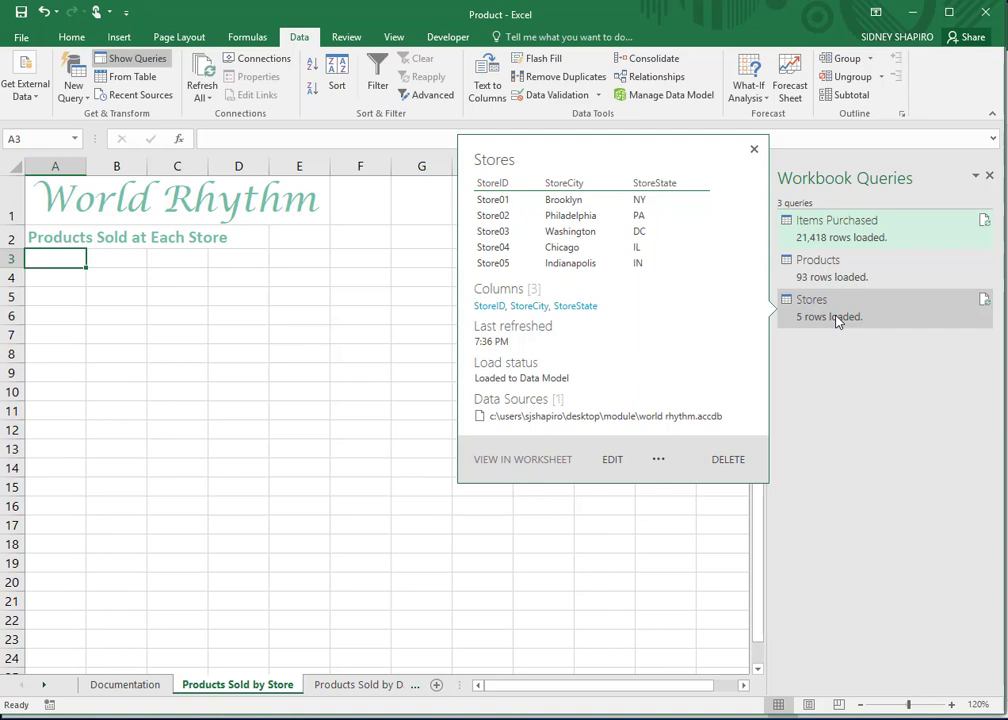
Create a CSV query from the Two Year Revenue file in the desktop's Module folder and open it for editing.
click(418, 717)
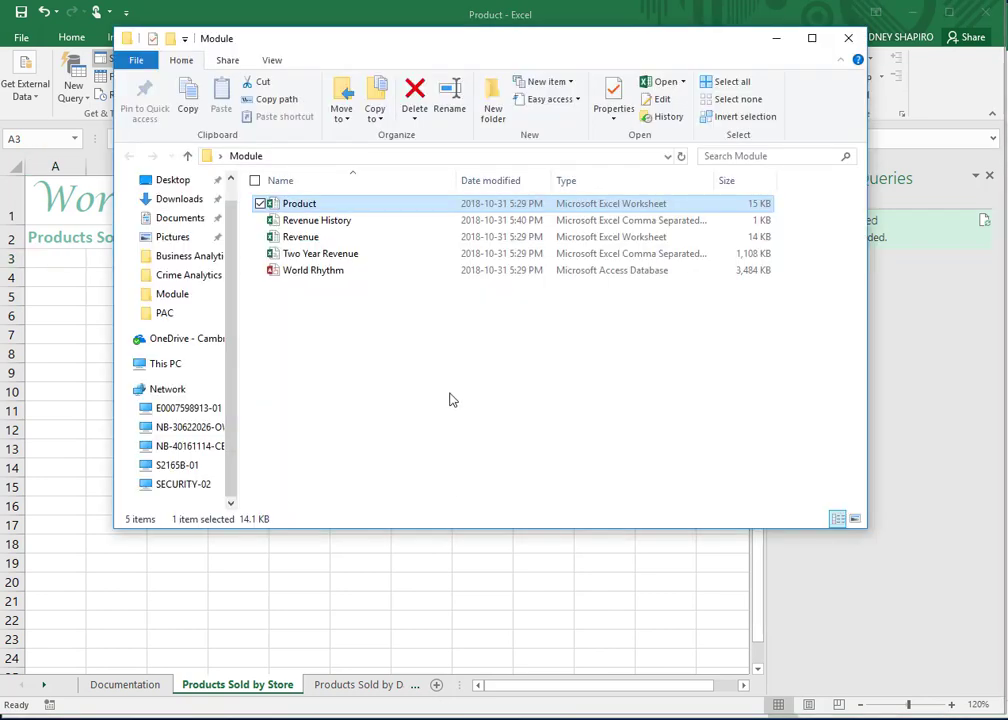
click(353, 586)
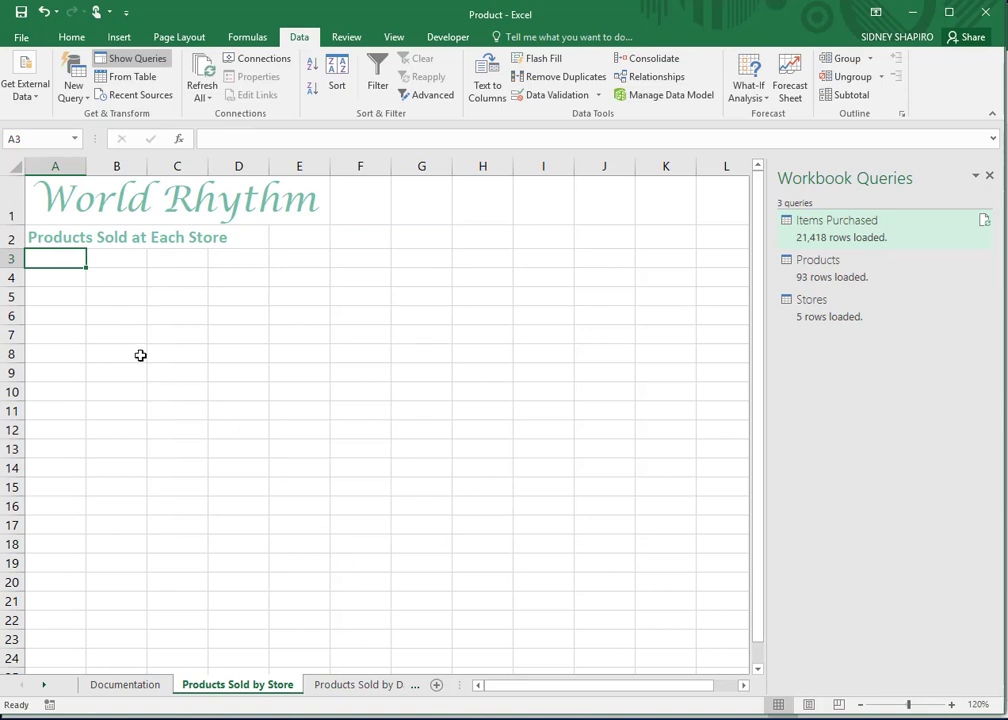
click(73, 86)
mouse_move(128, 138)
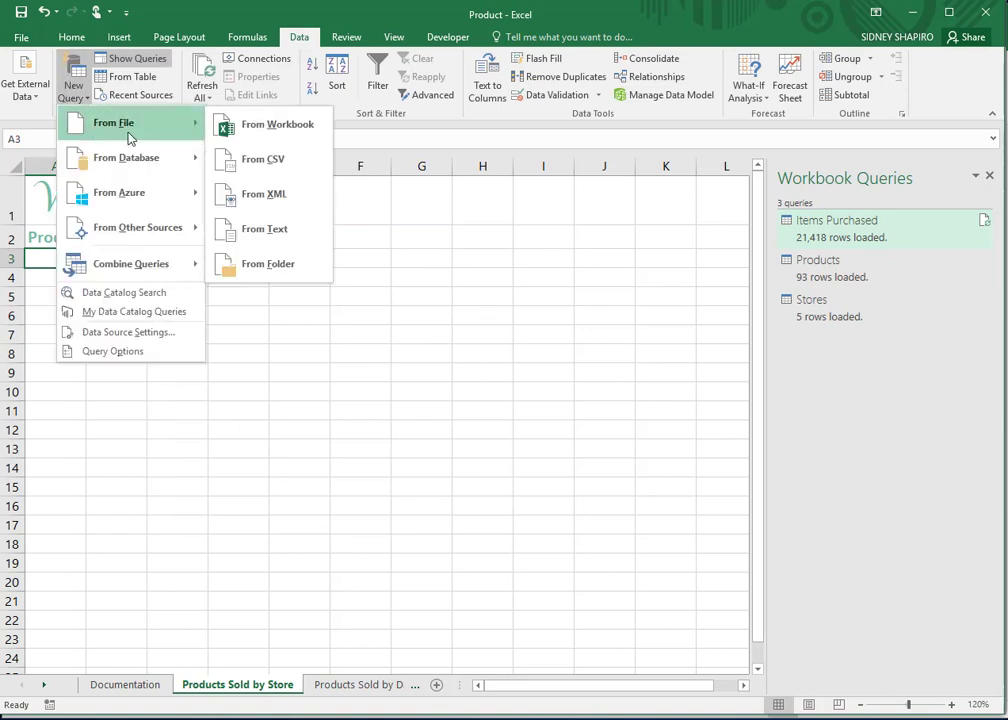
click(273, 170)
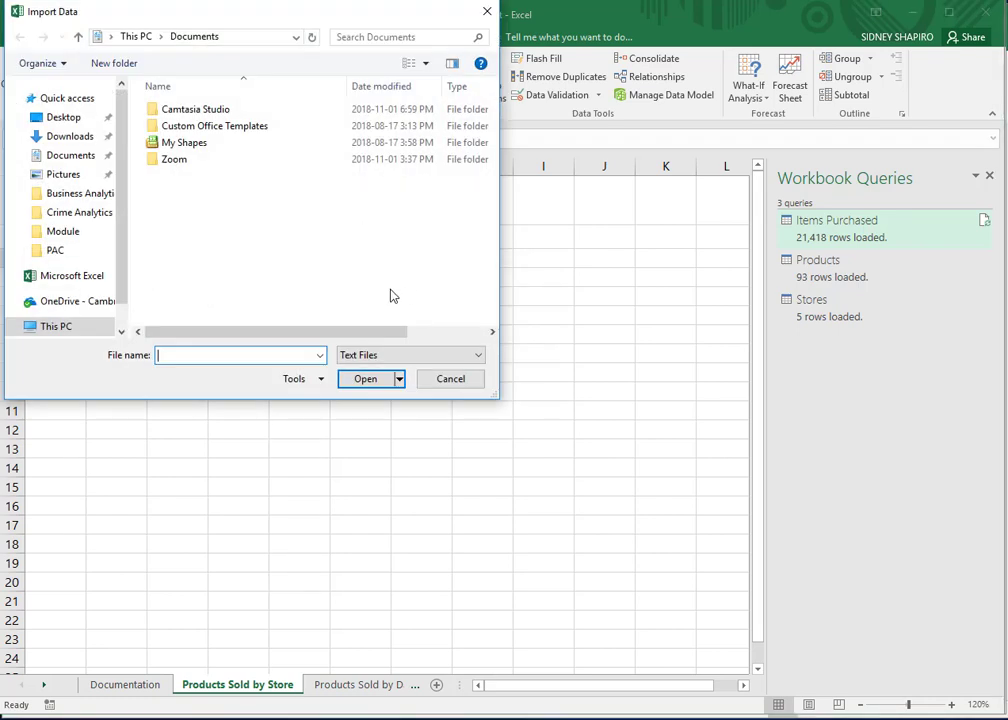
click(80, 120)
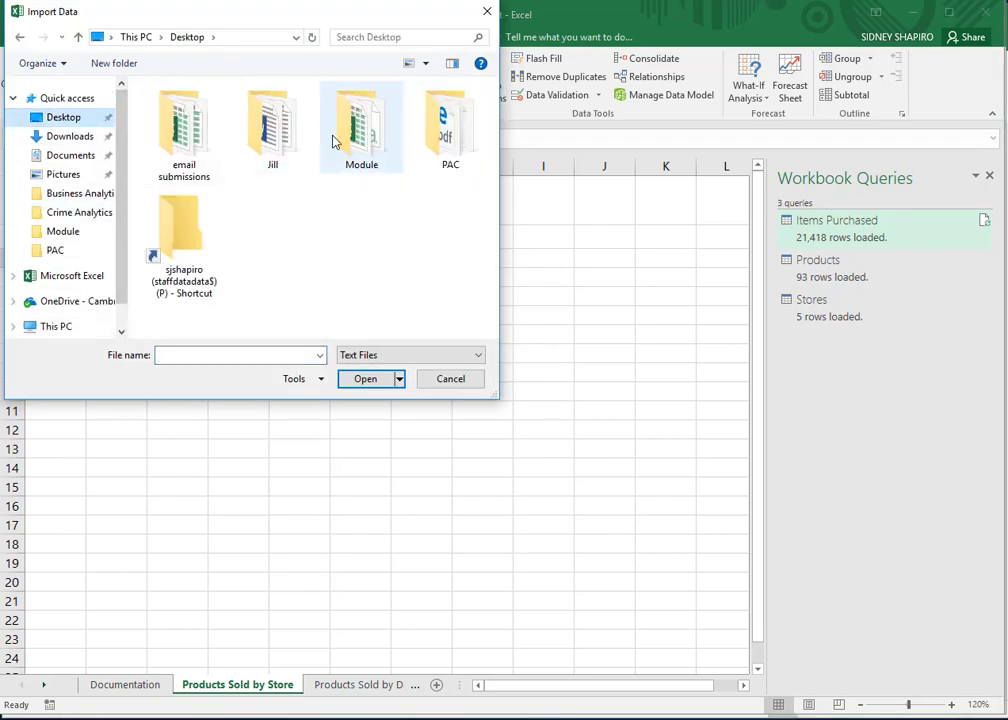
double_click(333, 139)
click(195, 128)
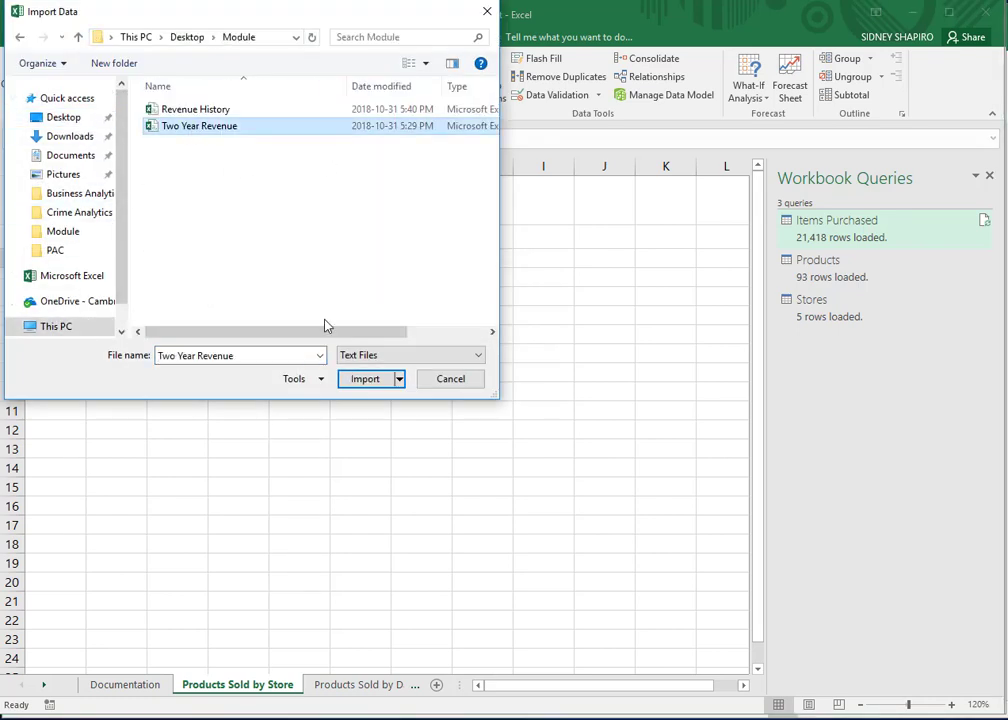
click(366, 385)
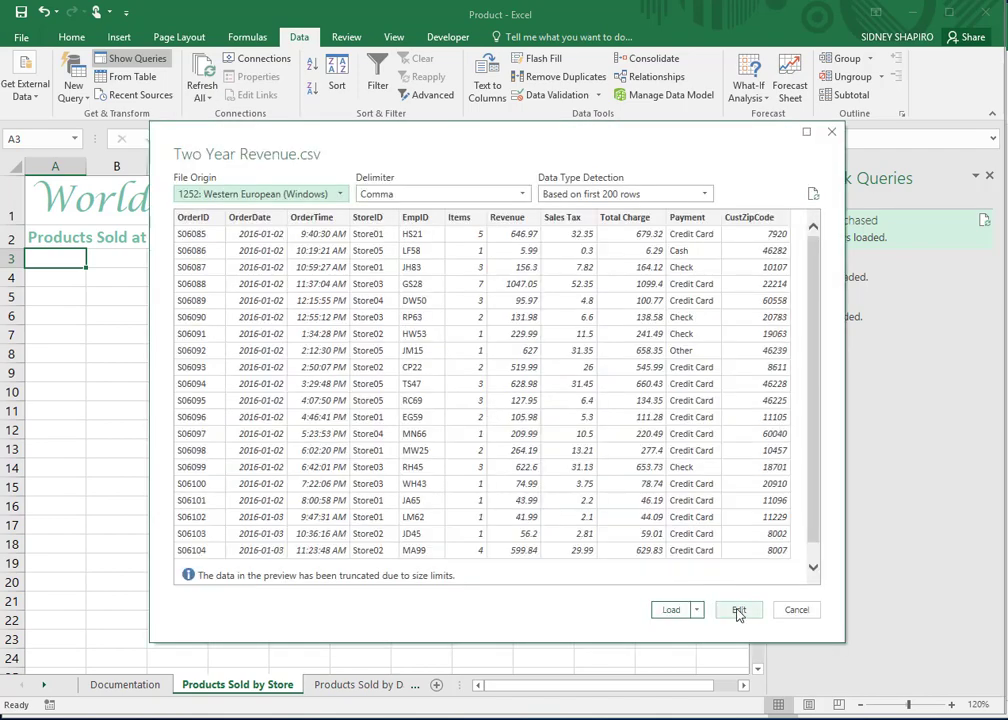
click(738, 610)
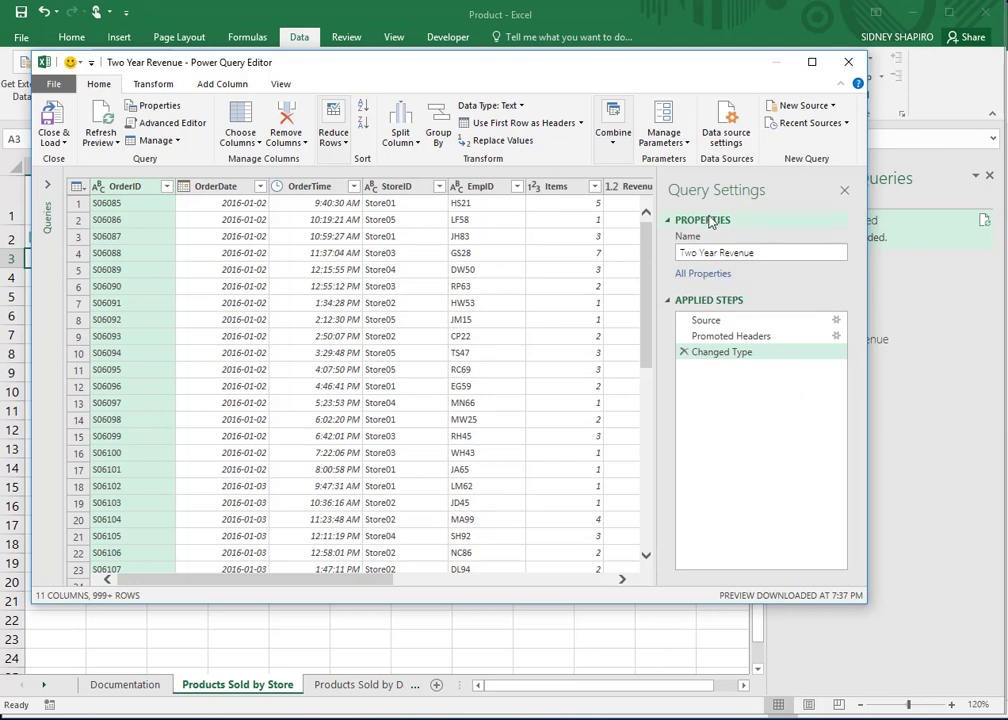
Delete the Changed Type step from the Two Year Revenue query and check the values in the CustZipCode column.
click(684, 354)
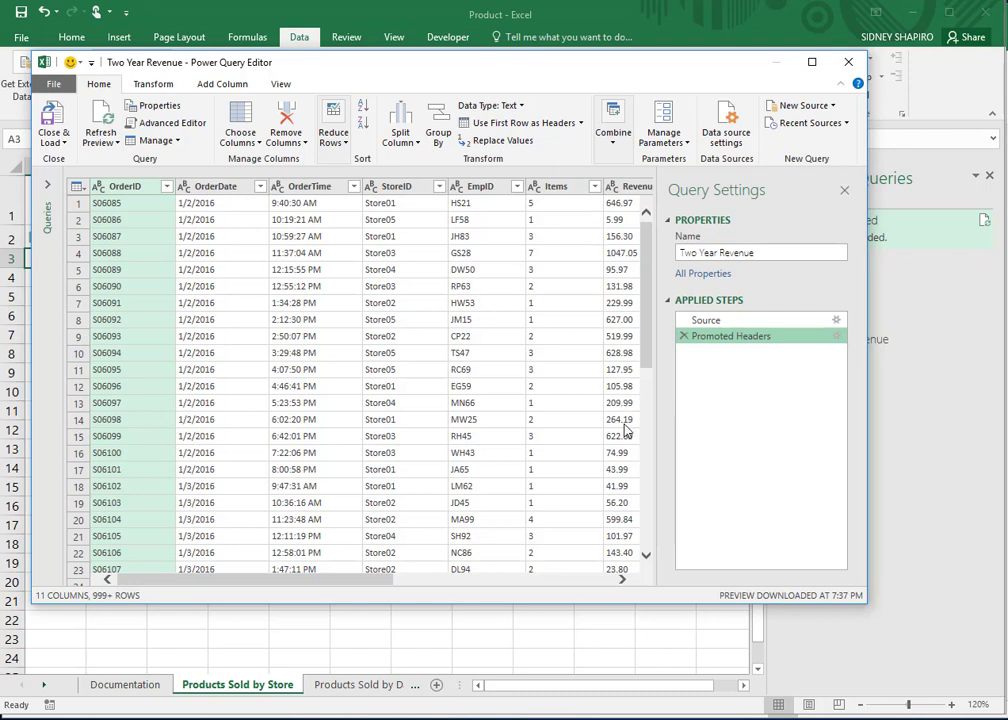
drag(356, 580, 612, 596)
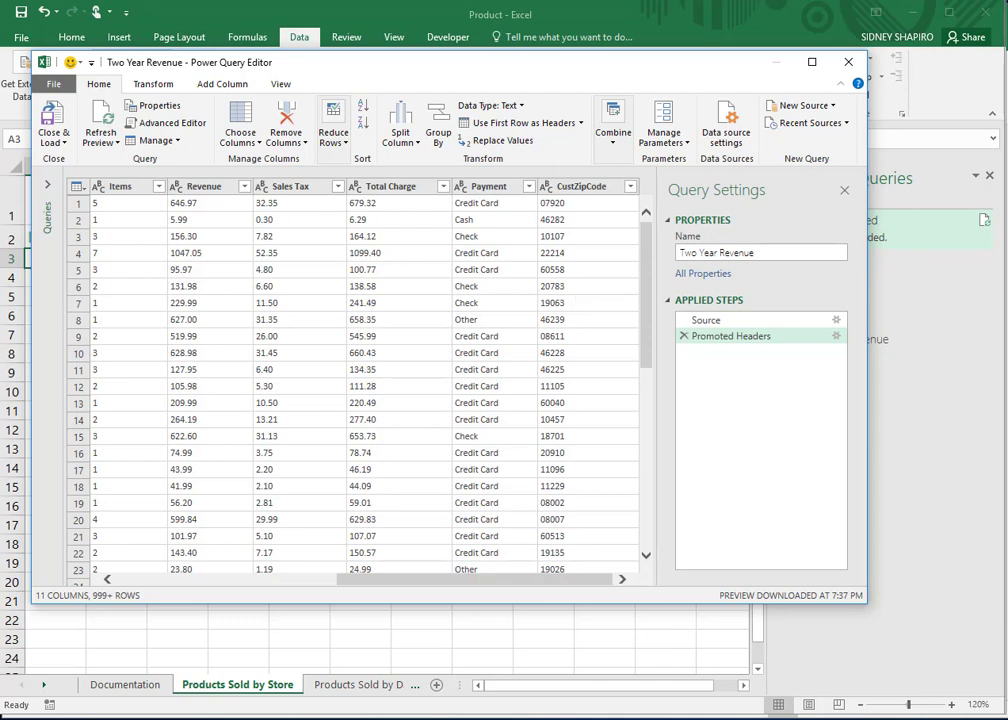
click(157, 582)
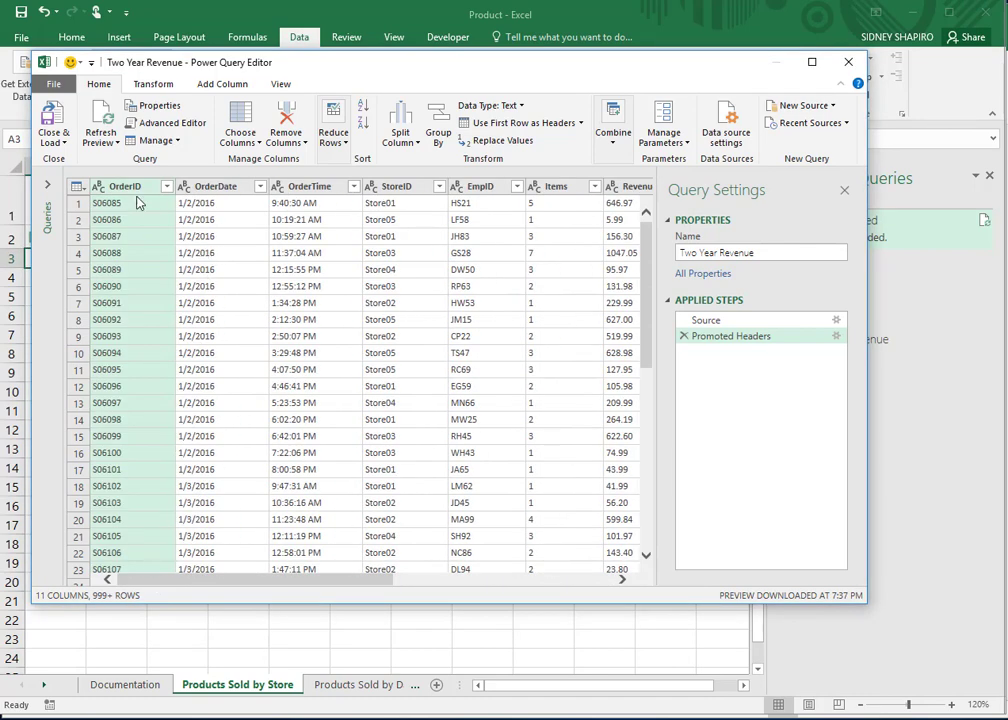
Keep only the OrderID, OrderDate, StoreID and CustZipCode columns, removing all other columns from the query.
ctrl+click(212, 190)
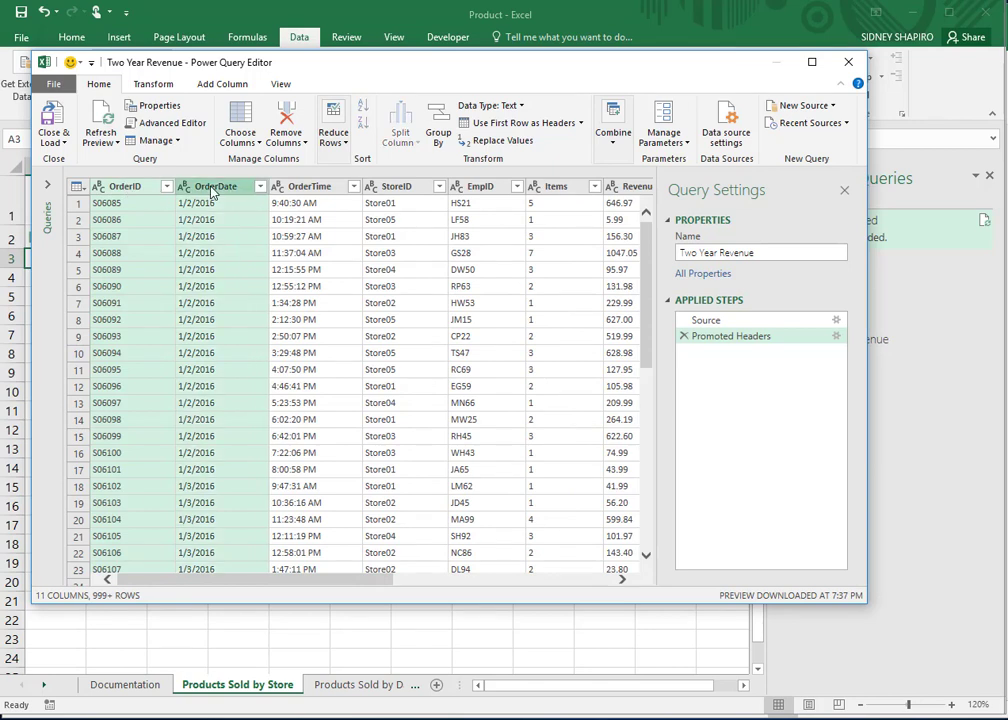
ctrl+click(407, 190)
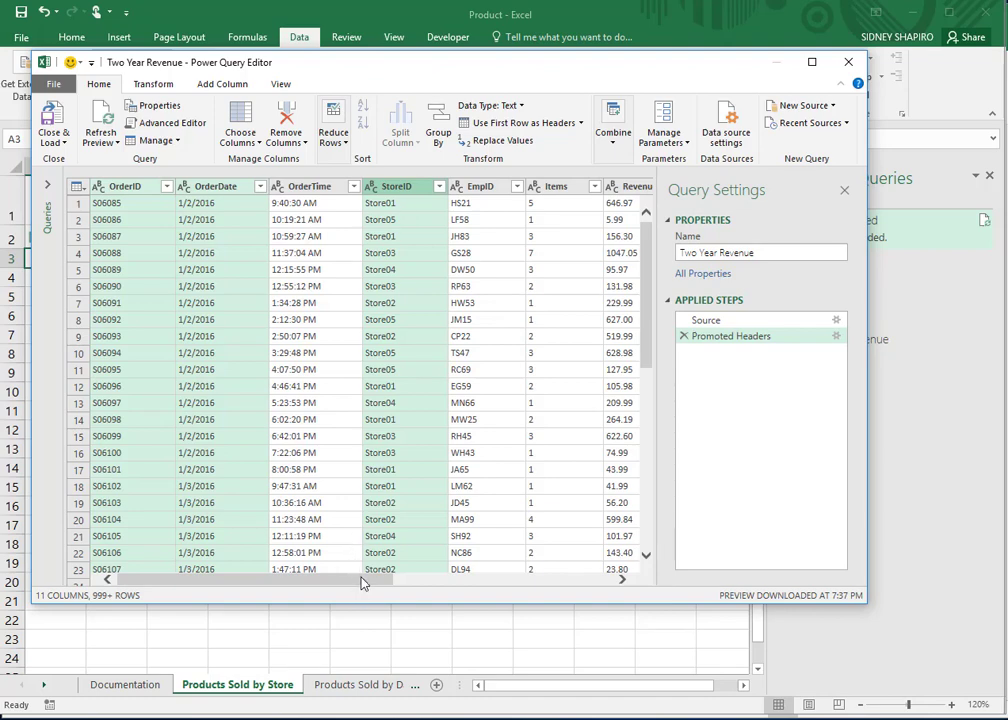
drag(363, 581, 604, 584)
ctrl+click(580, 187)
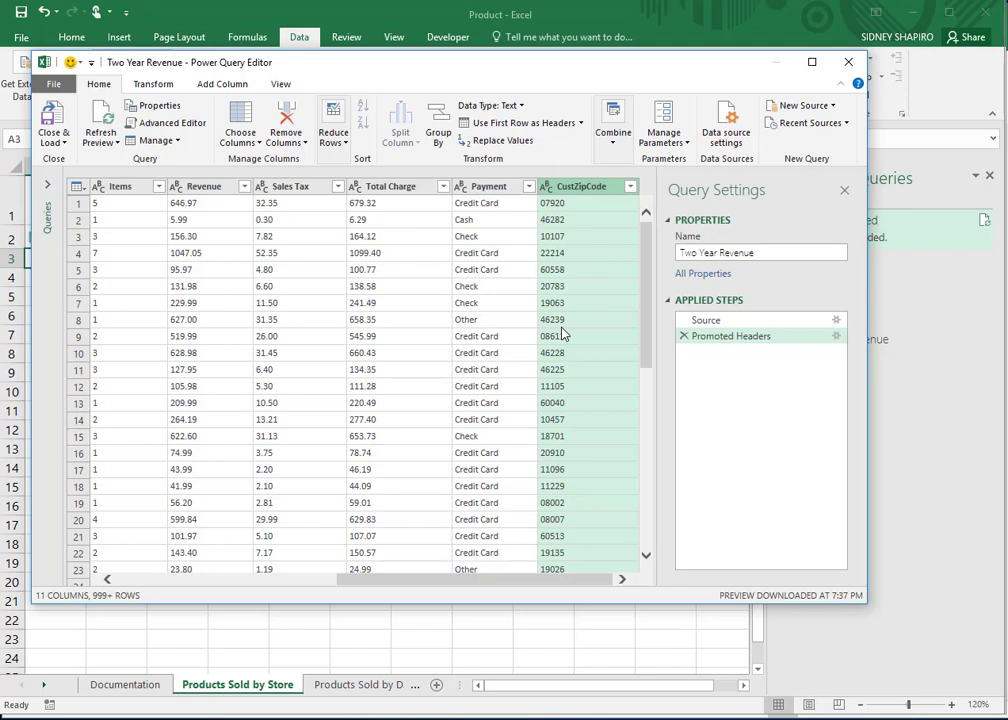
click(295, 141)
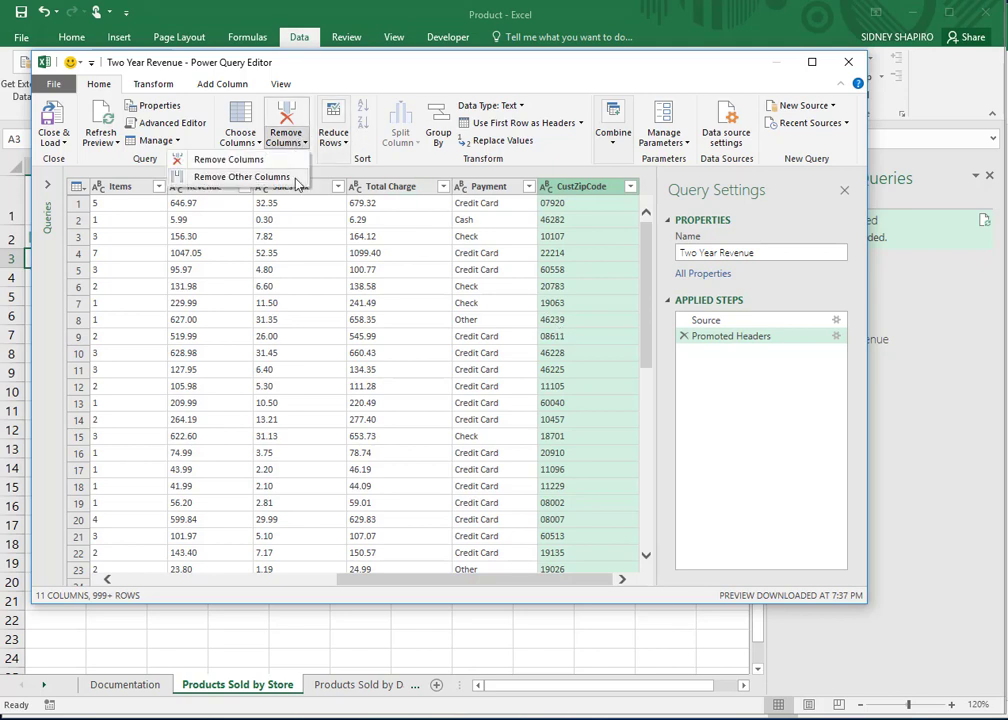
click(242, 177)
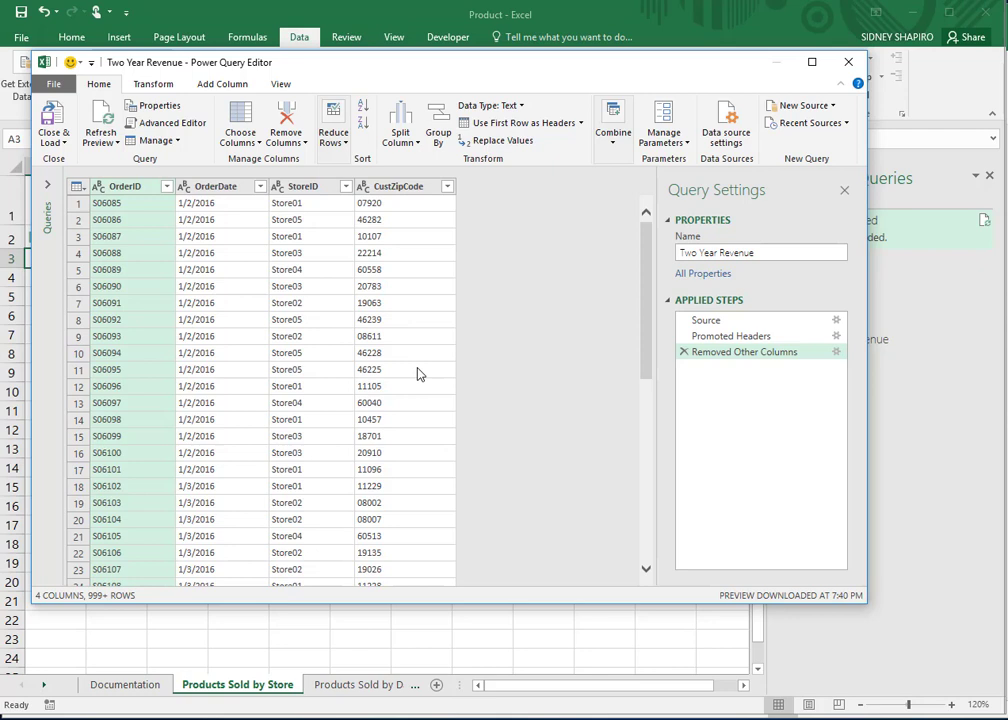
Set the OrderDate column's data type to Date.
click(221, 191)
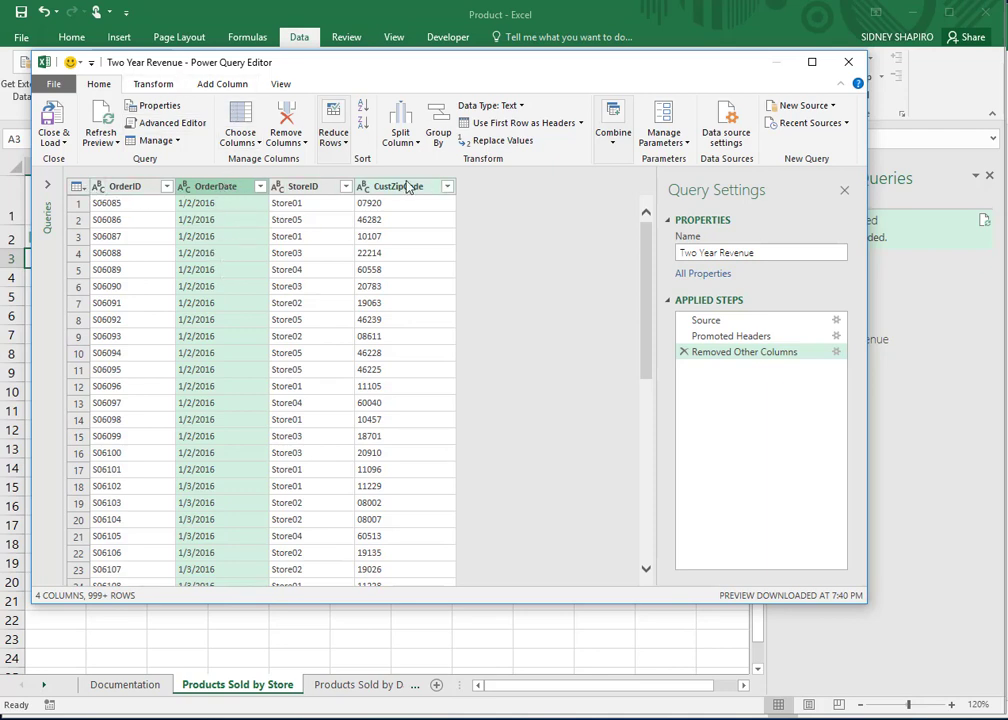
click(142, 86)
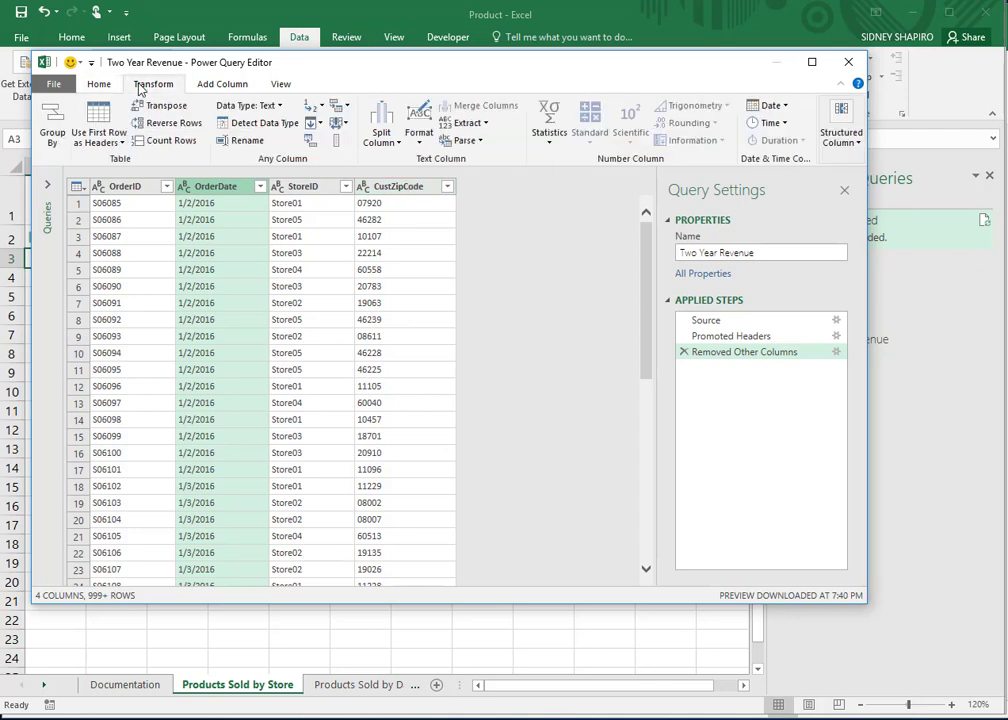
click(252, 106)
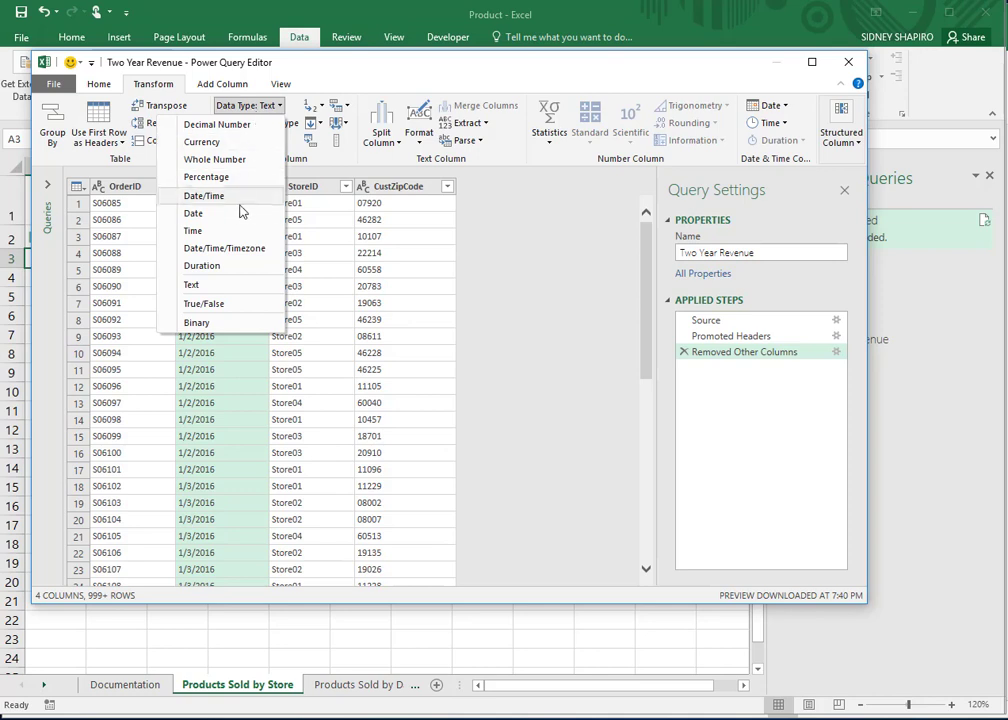
click(240, 213)
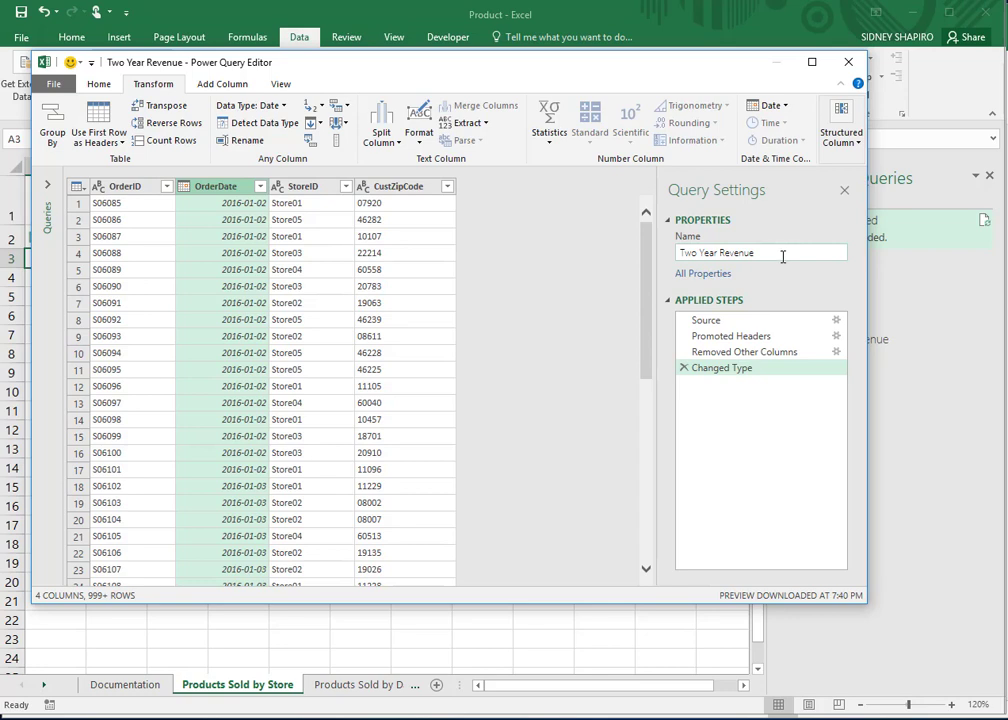
Rename the Two Year Revenue query as Customer Orders.
drag(783, 256, 686, 254)
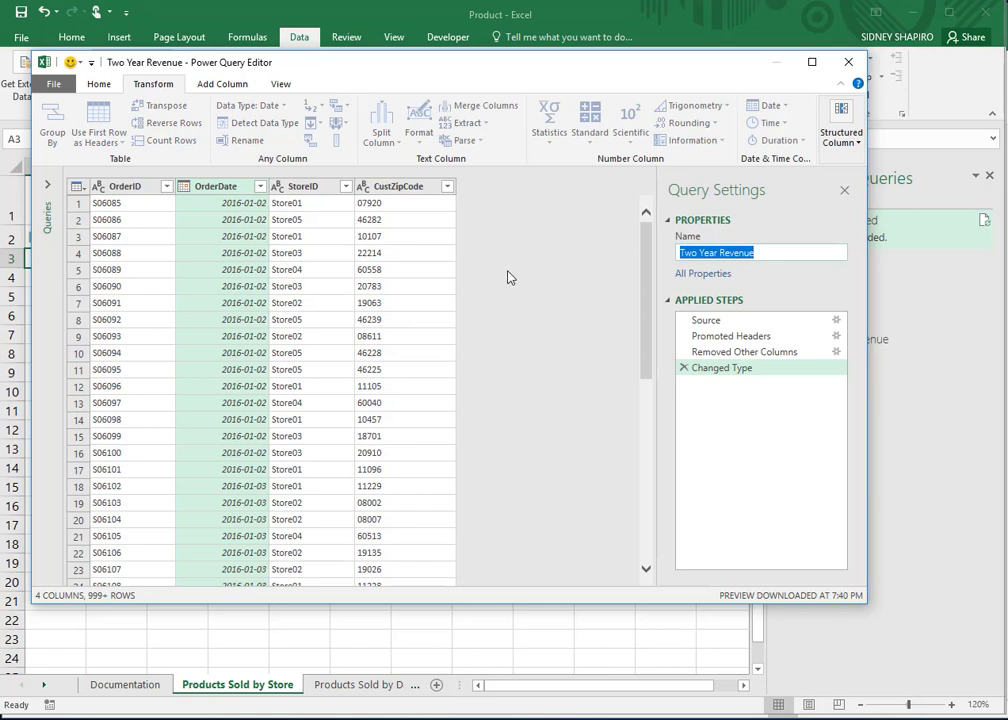
text(Custo)
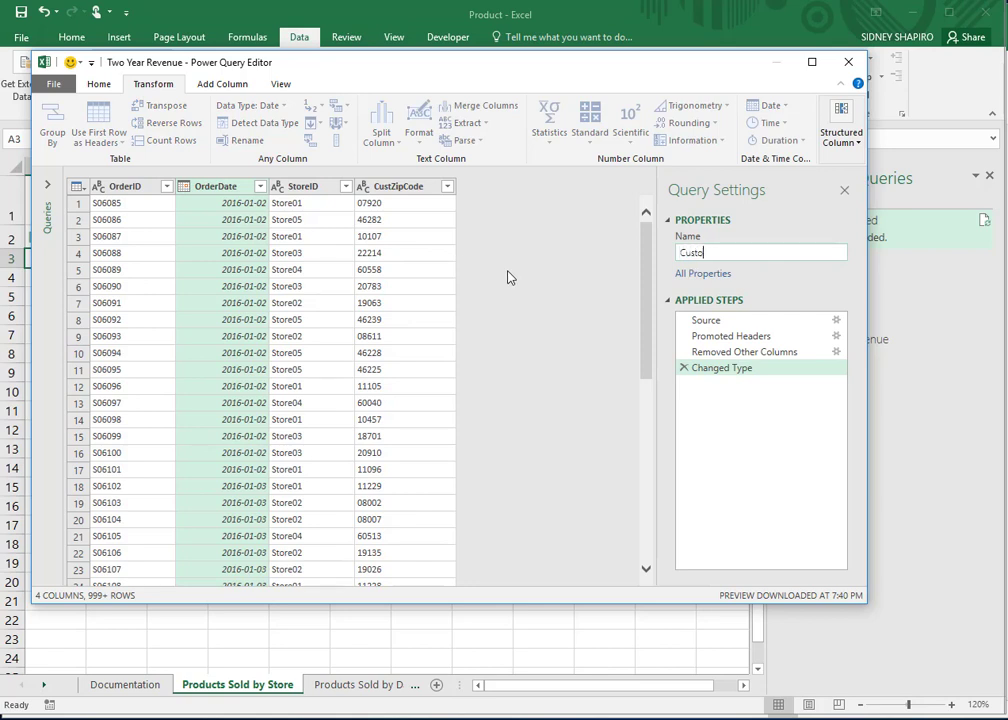
text(mer Orders)
key(Return)
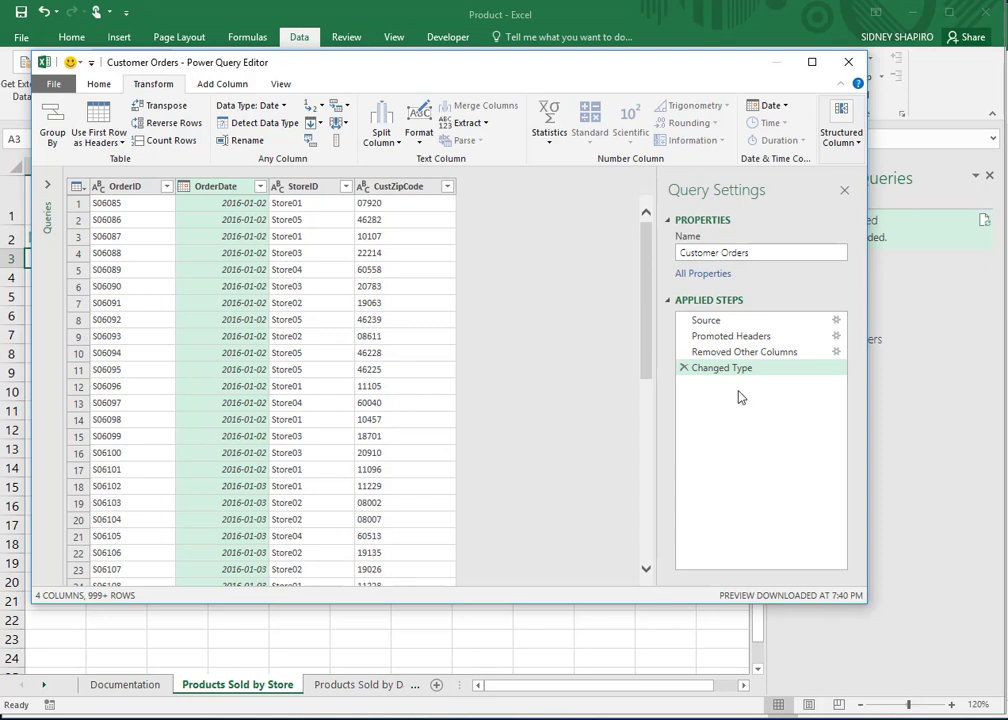
Load the Customer Orders query as a connection only and add its data to the Data Model.
click(99, 84)
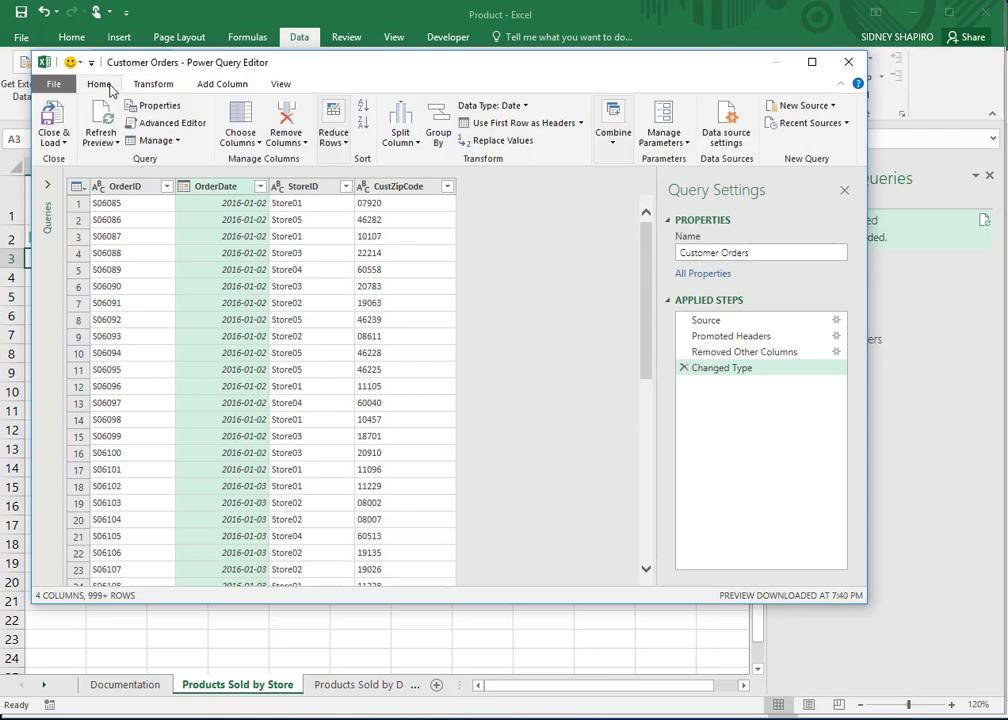
click(63, 148)
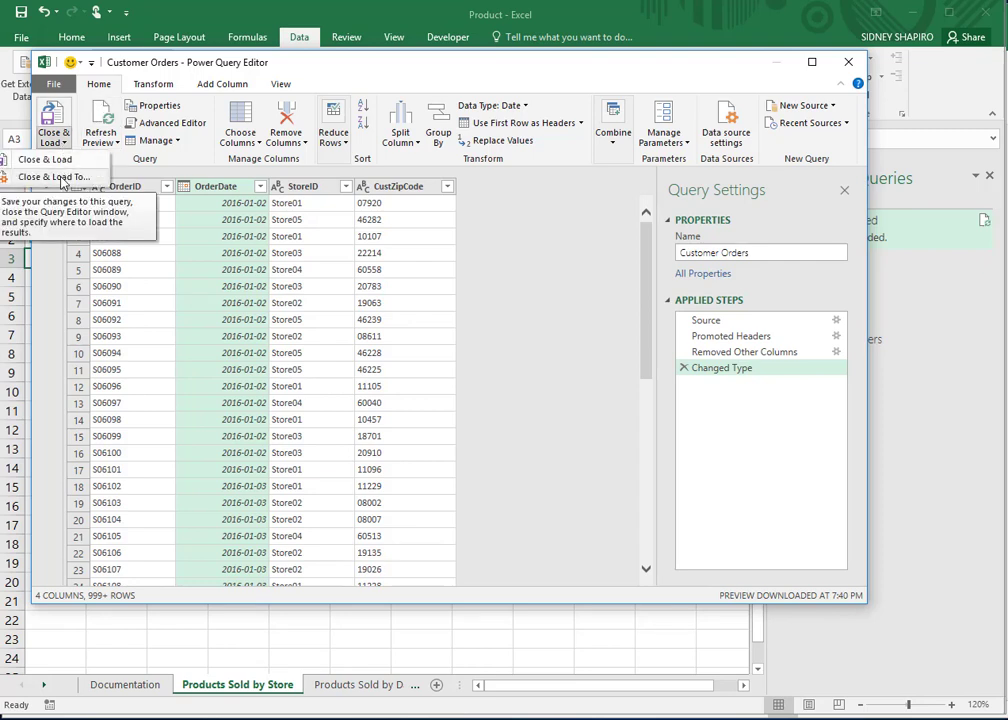
click(55, 177)
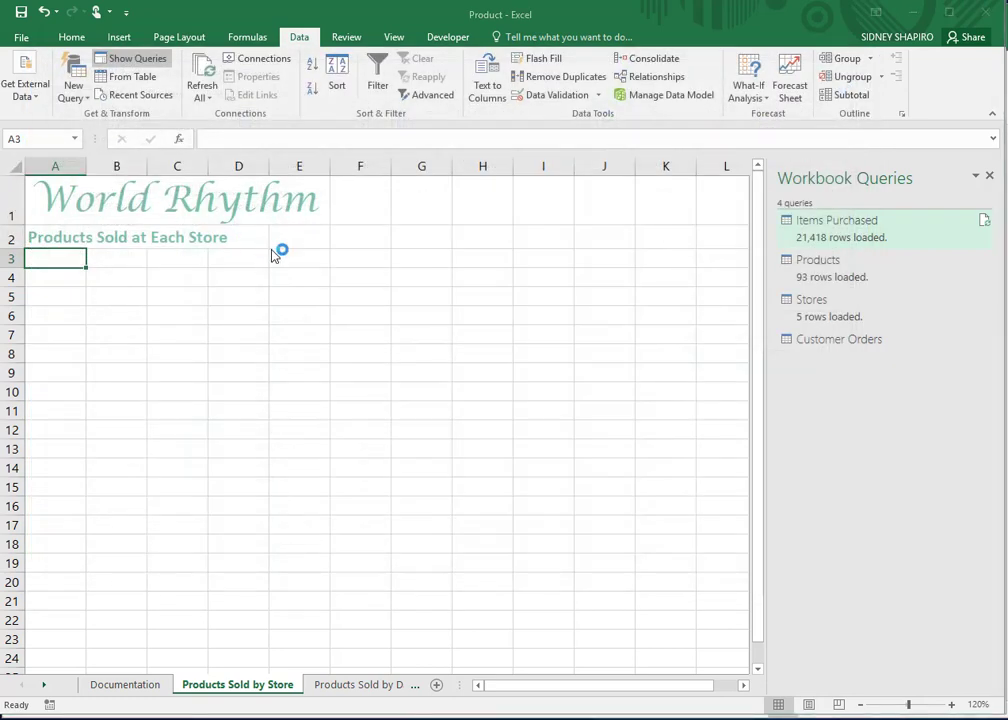
click(413, 340)
click(394, 462)
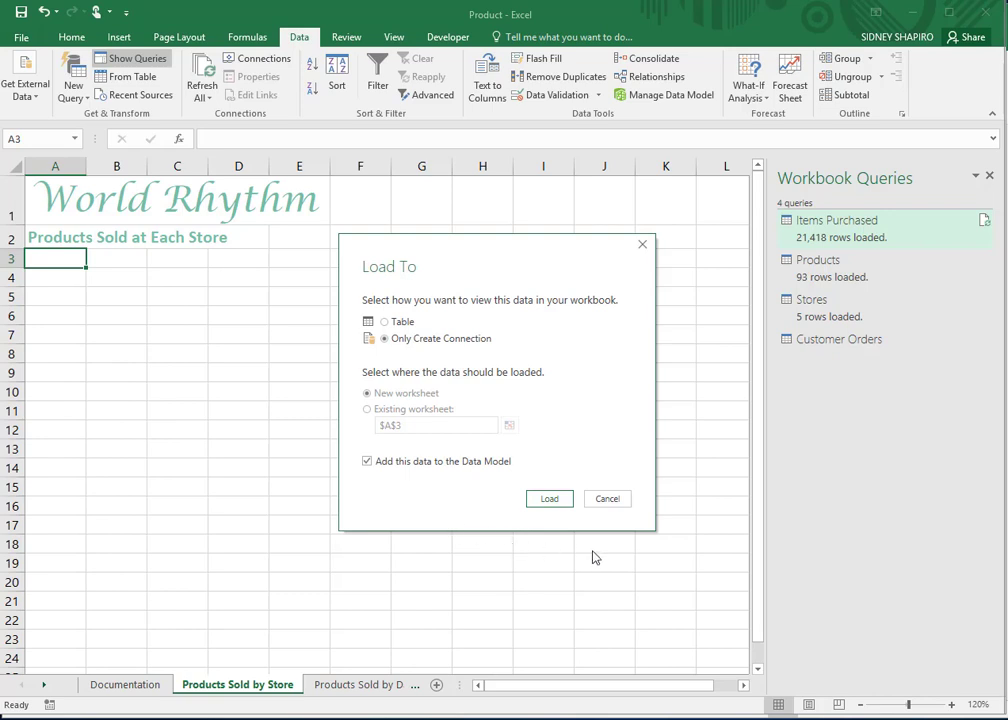
click(551, 497)
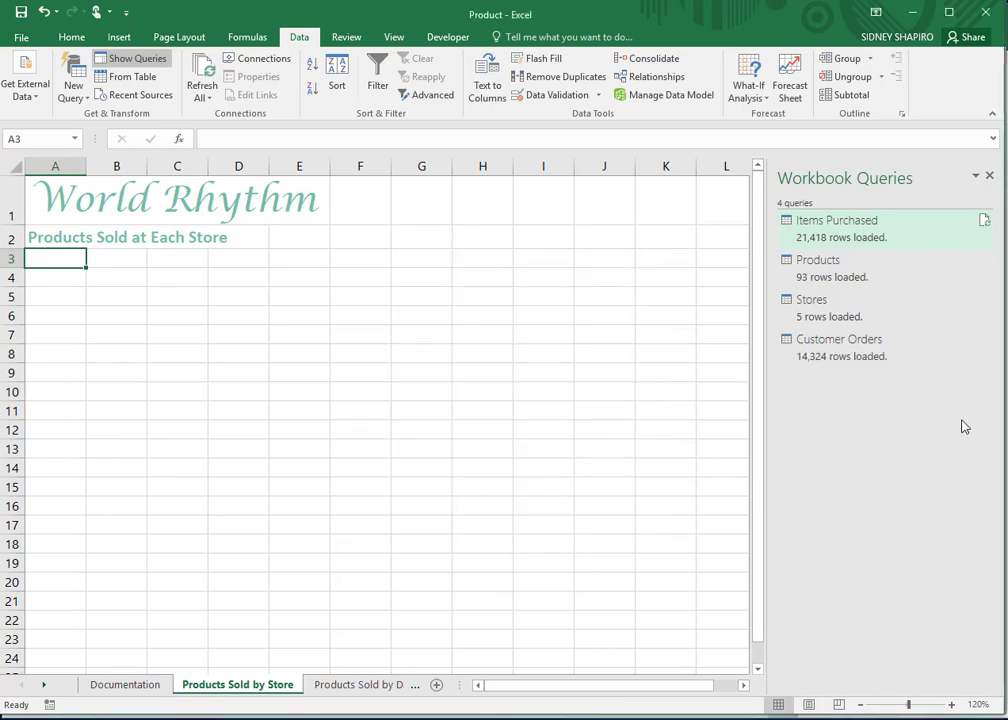
Review the previews of the workbook's queries and look at their source files in the Module folder.
mouse_move(806, 243)
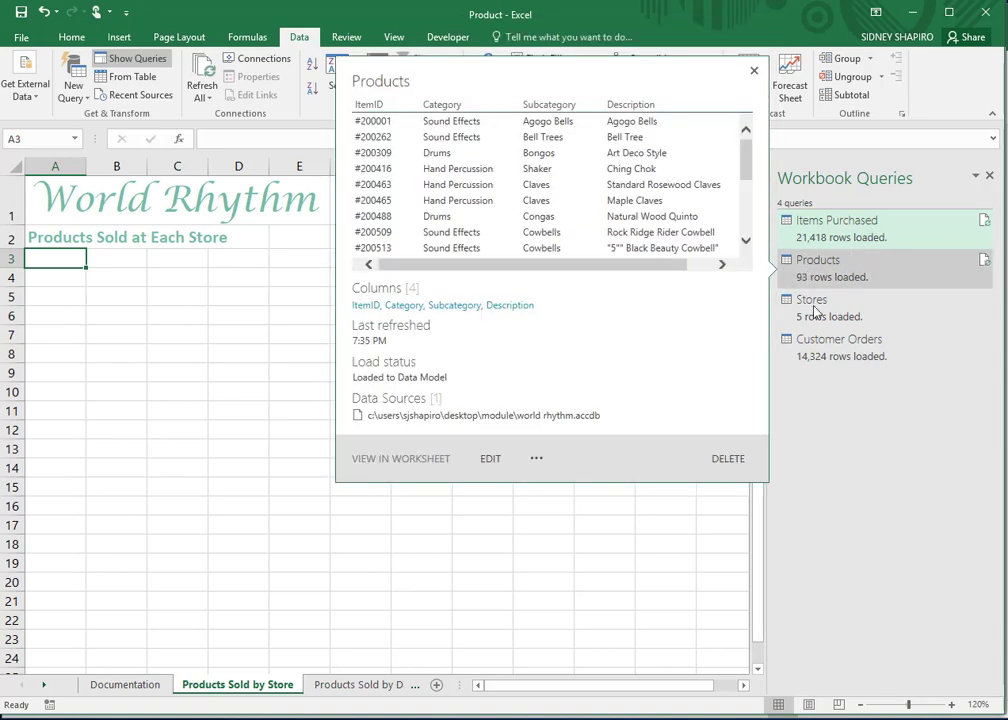
mouse_move(820, 316)
mouse_move(805, 366)
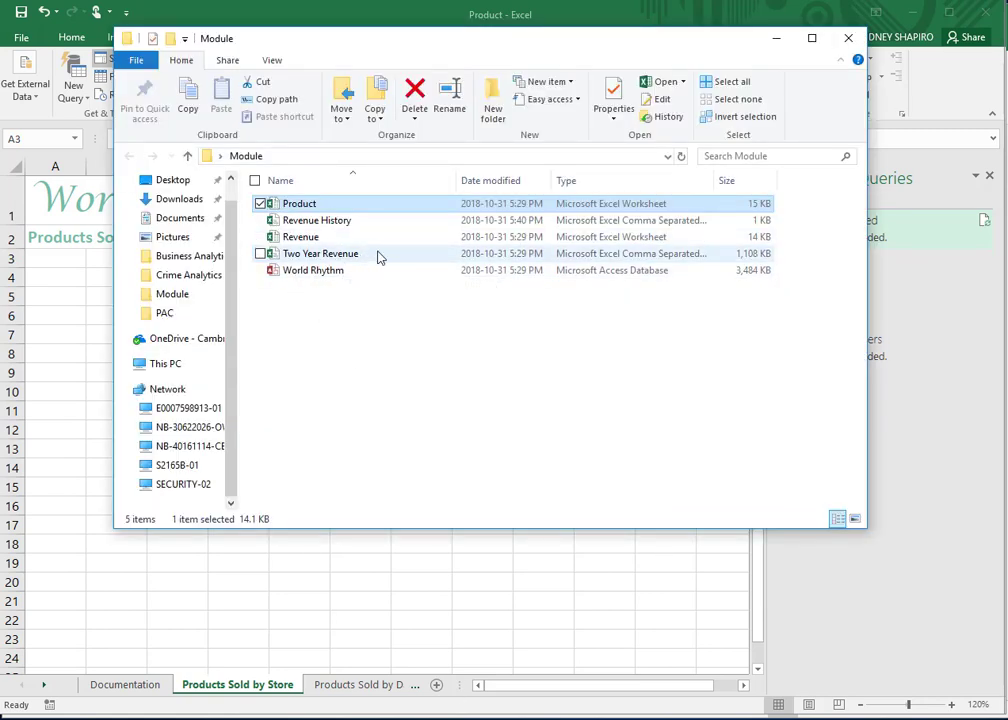
click(776, 38)
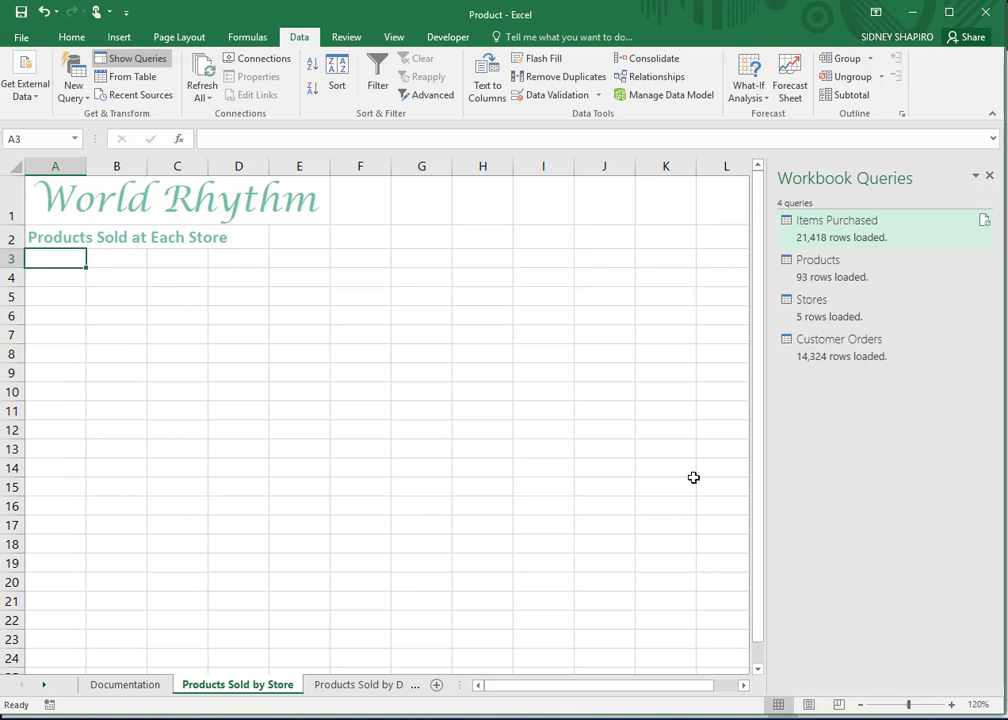
Enable the Data Analysis add-ins to open the workbook's Data Model in Power Pivot and view its Products table.
click(372, 688)
click(148, 690)
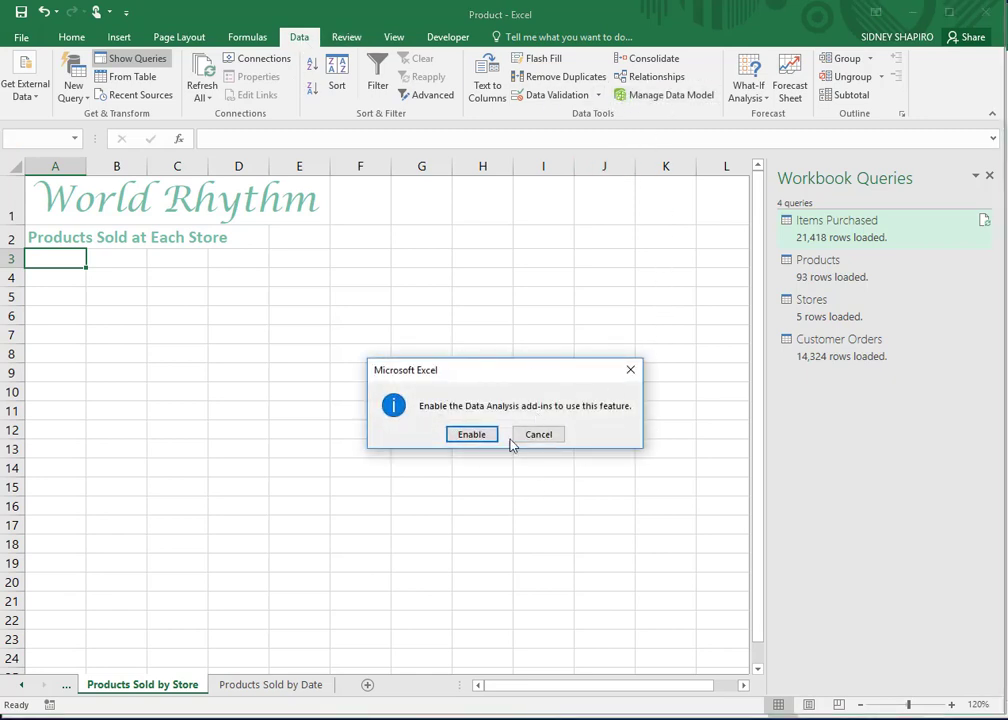
click(474, 437)
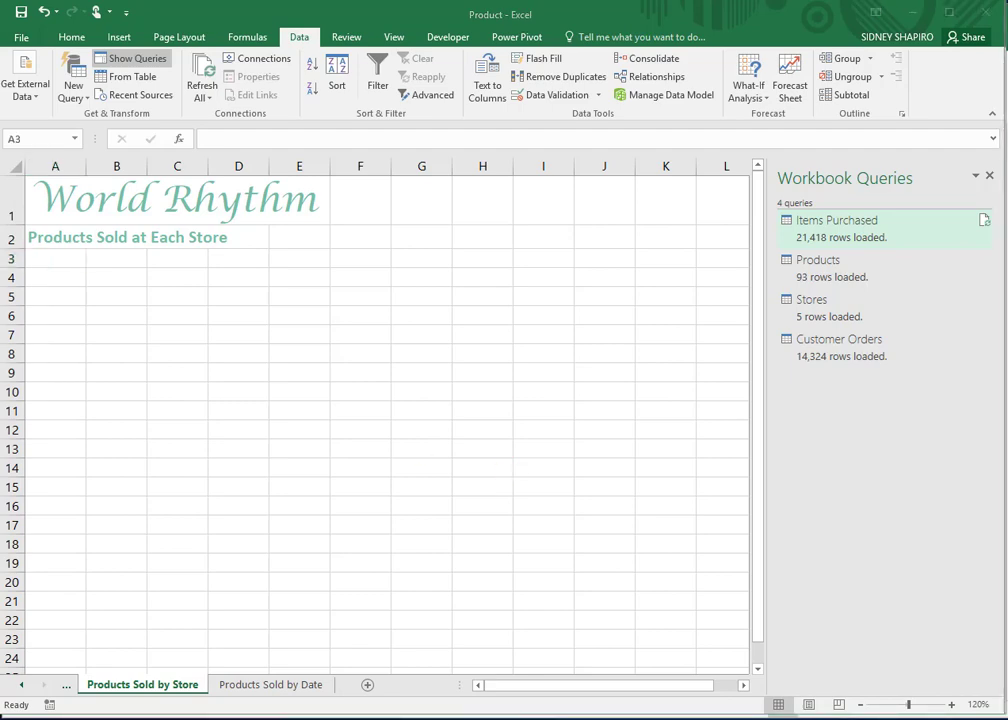
drag(322, 50, 446, 45)
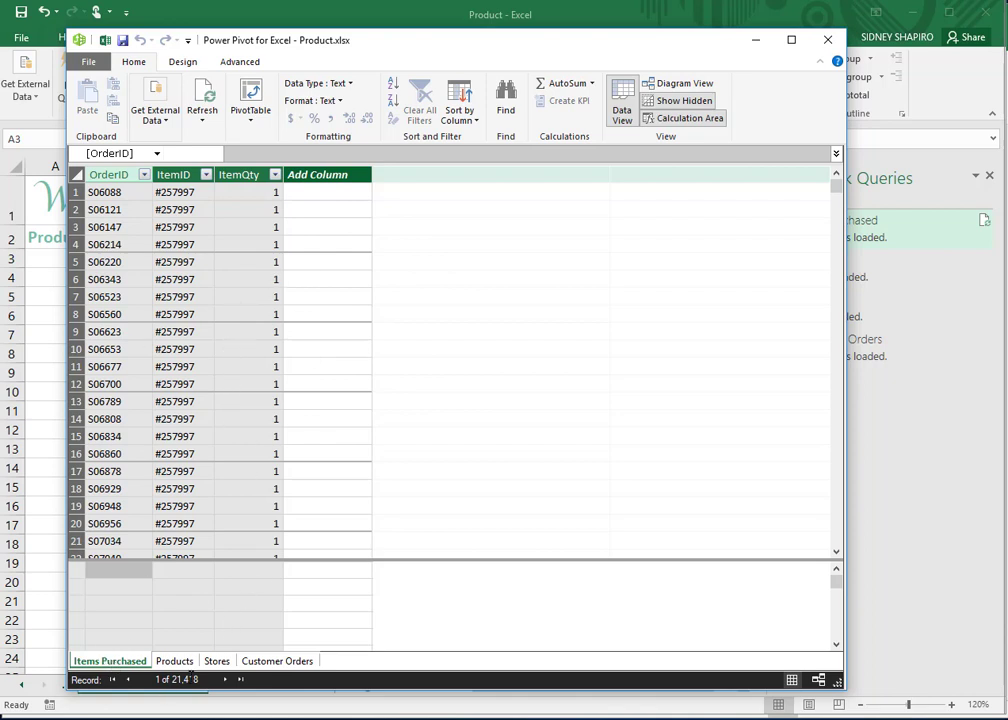
click(176, 662)
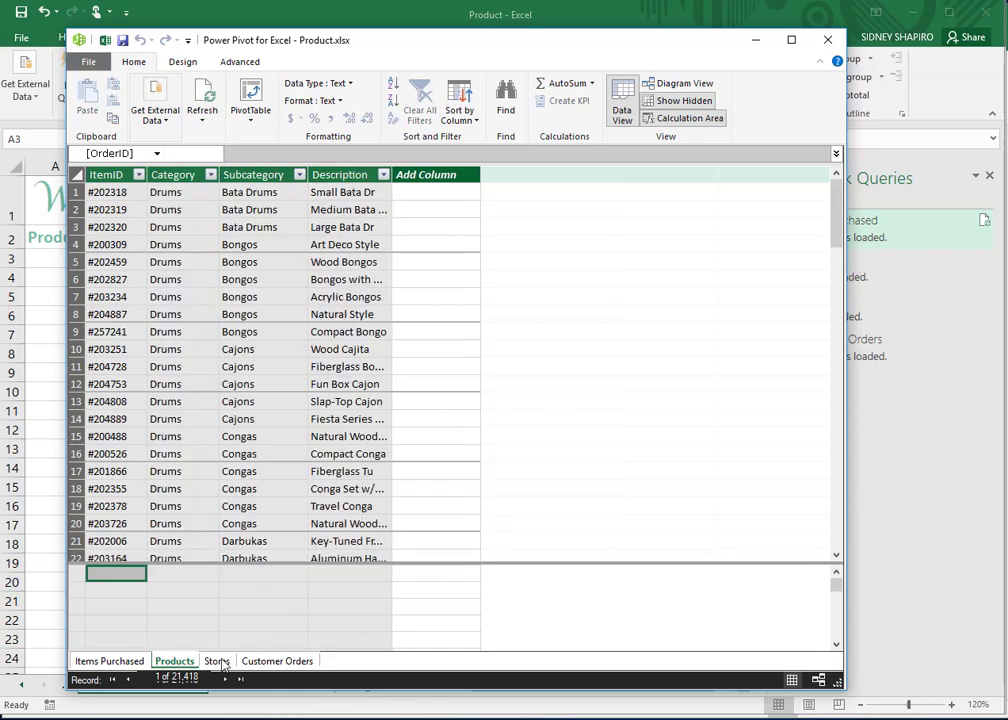
Review the contents of the Stores, Customer Orders and Items Purchased tables in the Data Model.
click(217, 663)
click(290, 662)
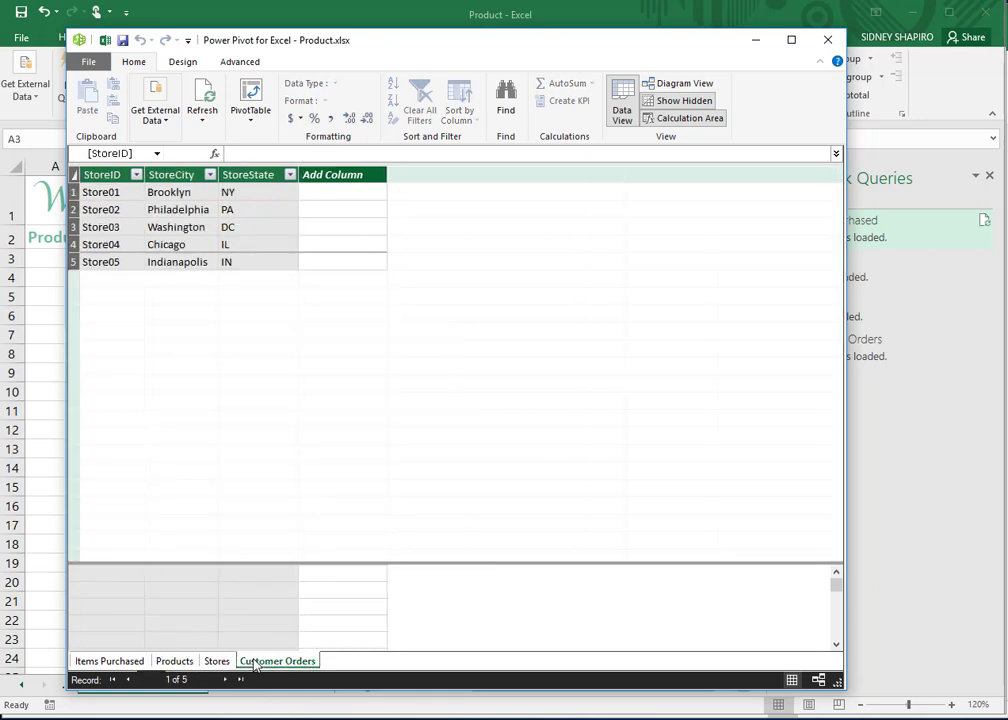
click(109, 661)
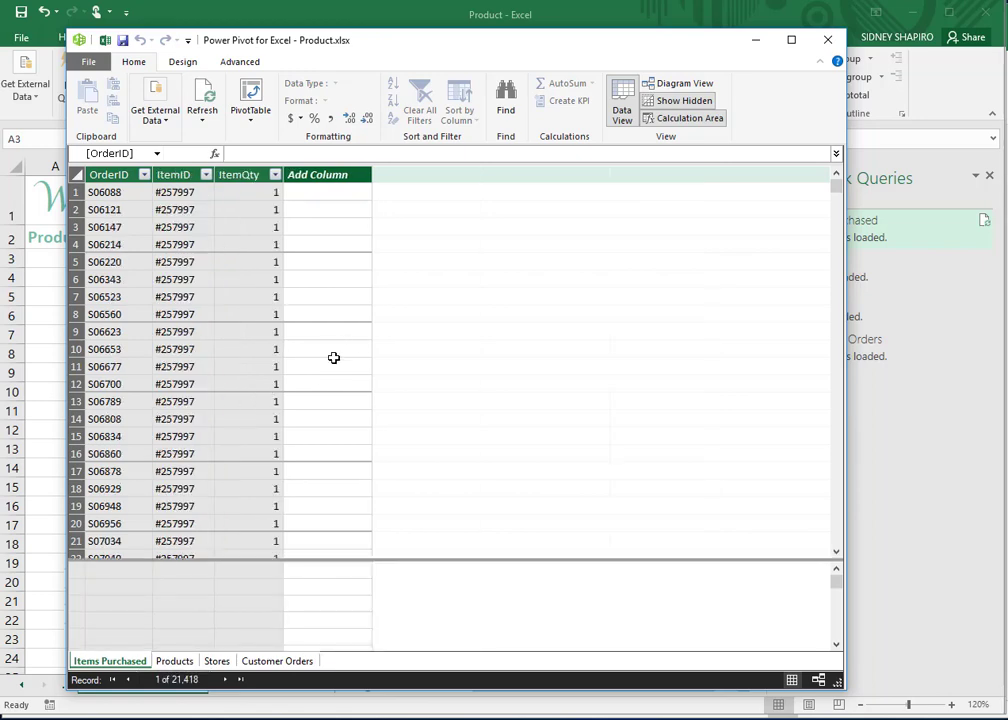
drag(836, 185, 767, 177)
click(217, 661)
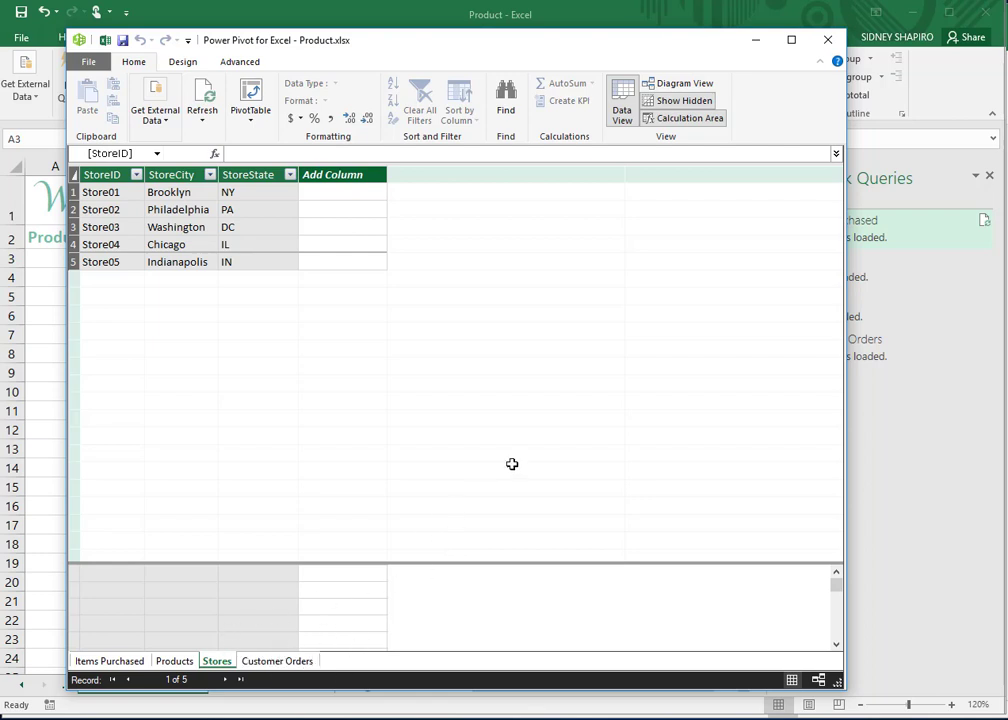
click(95, 664)
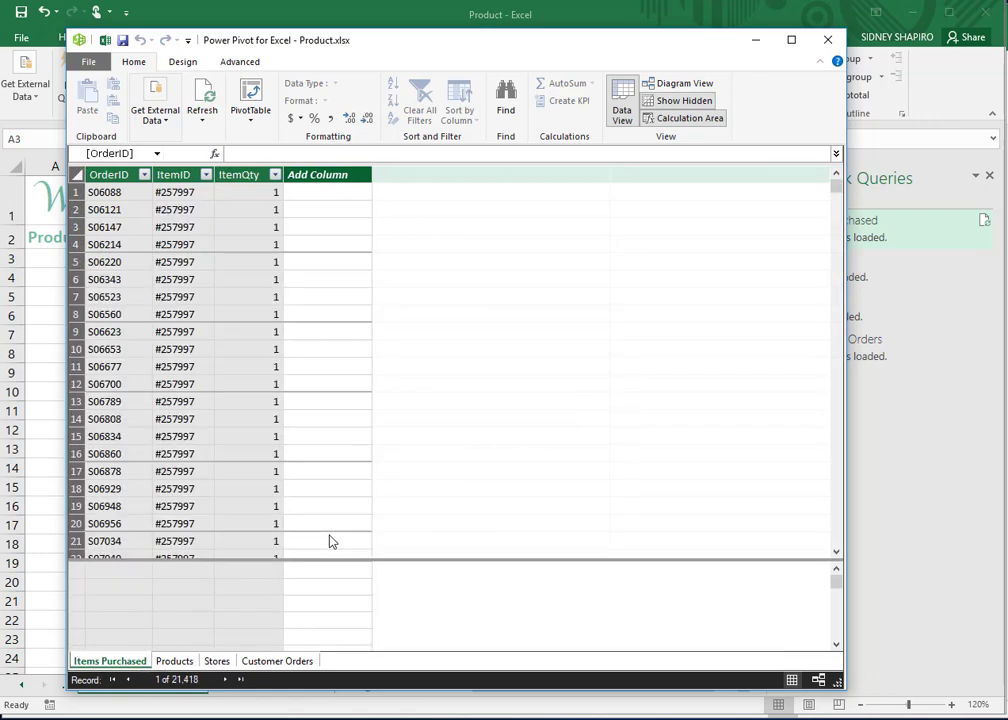
Show the Data Model as a diagram and relate OrderID in Customer Orders to StoreID in Stores.
click(662, 86)
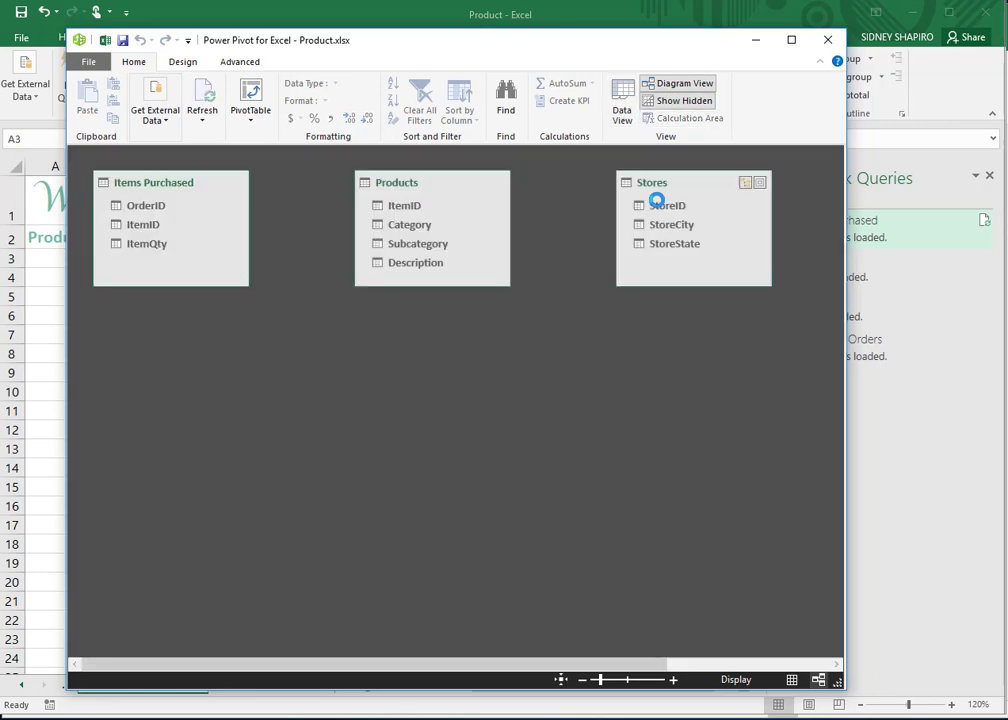
double_click(560, 42)
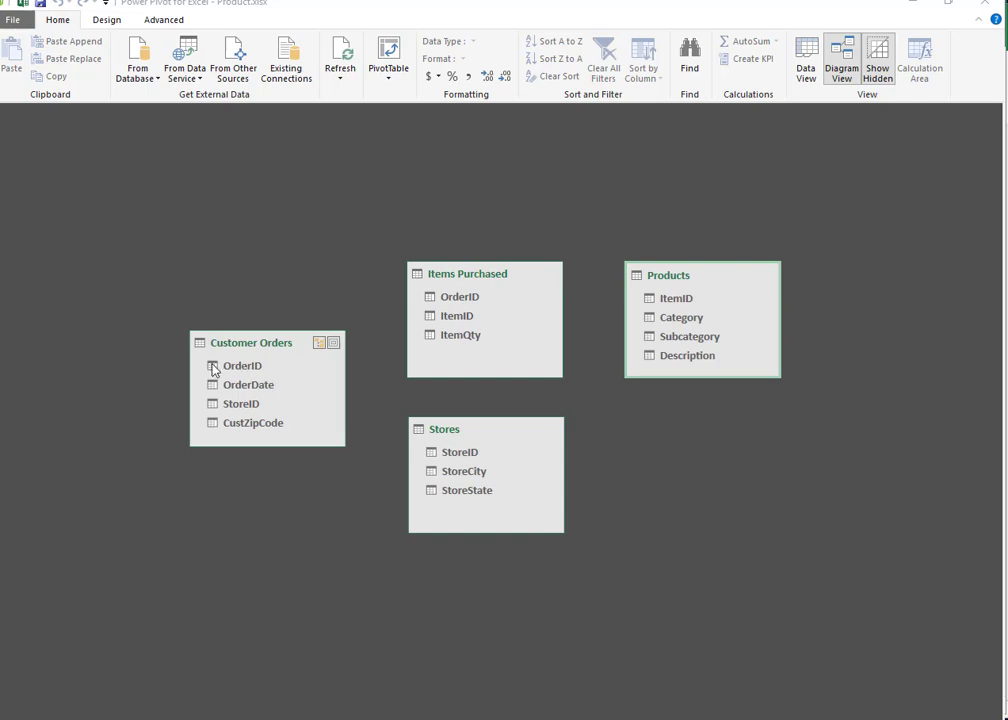
drag(214, 366, 437, 459)
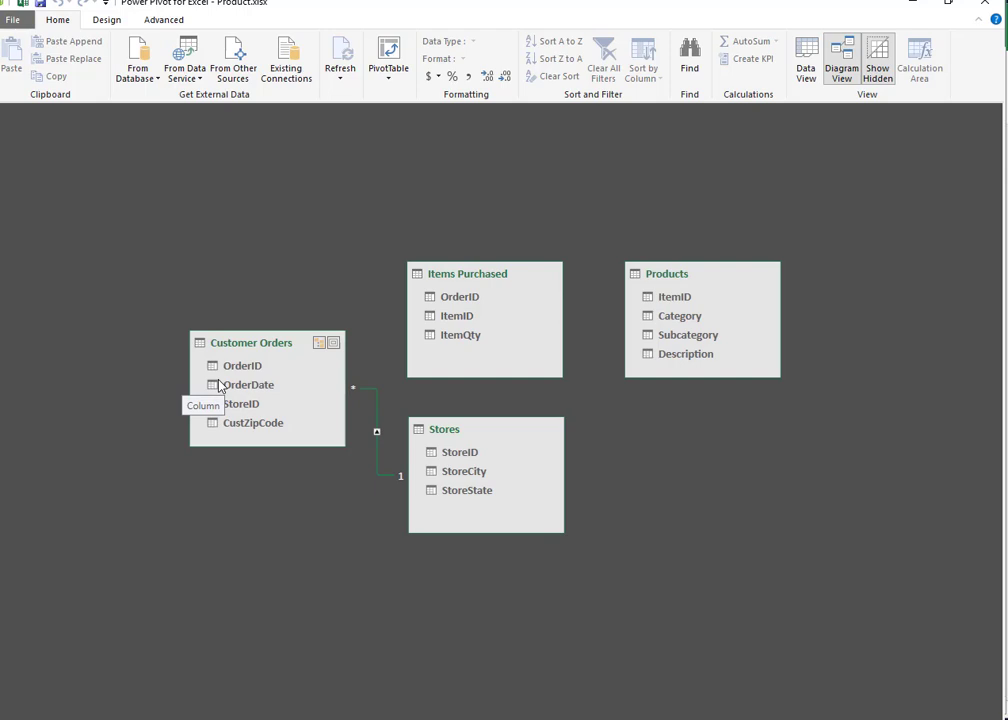
Relate OrderID in Items Purchased to OrderID in Customer Orders and to ItemID in Products.
drag(209, 364, 433, 300)
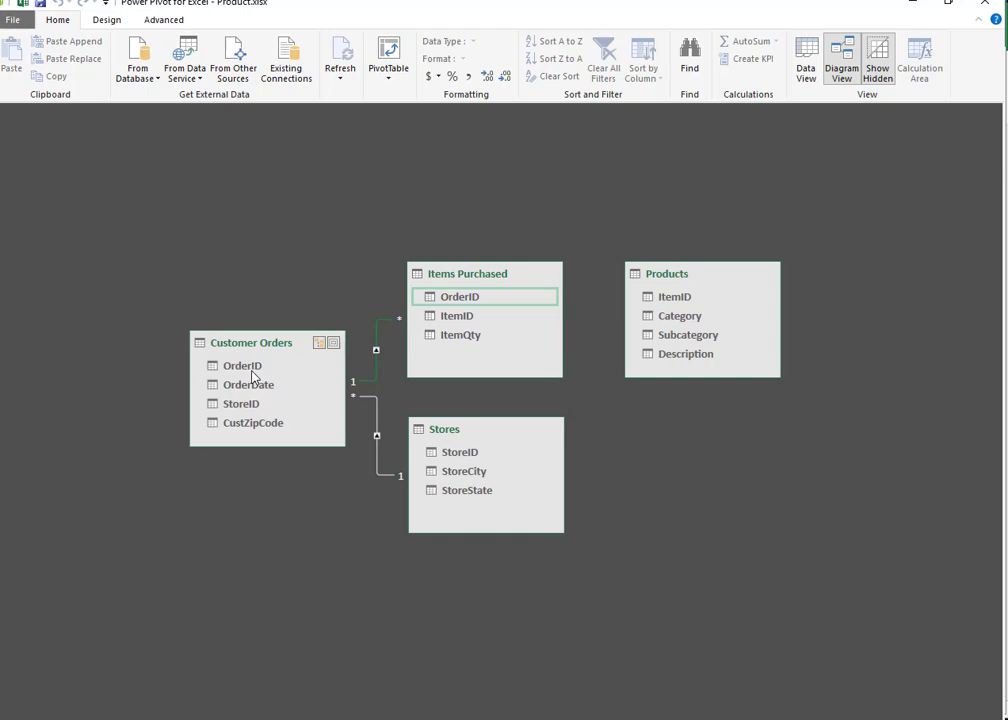
click(375, 380)
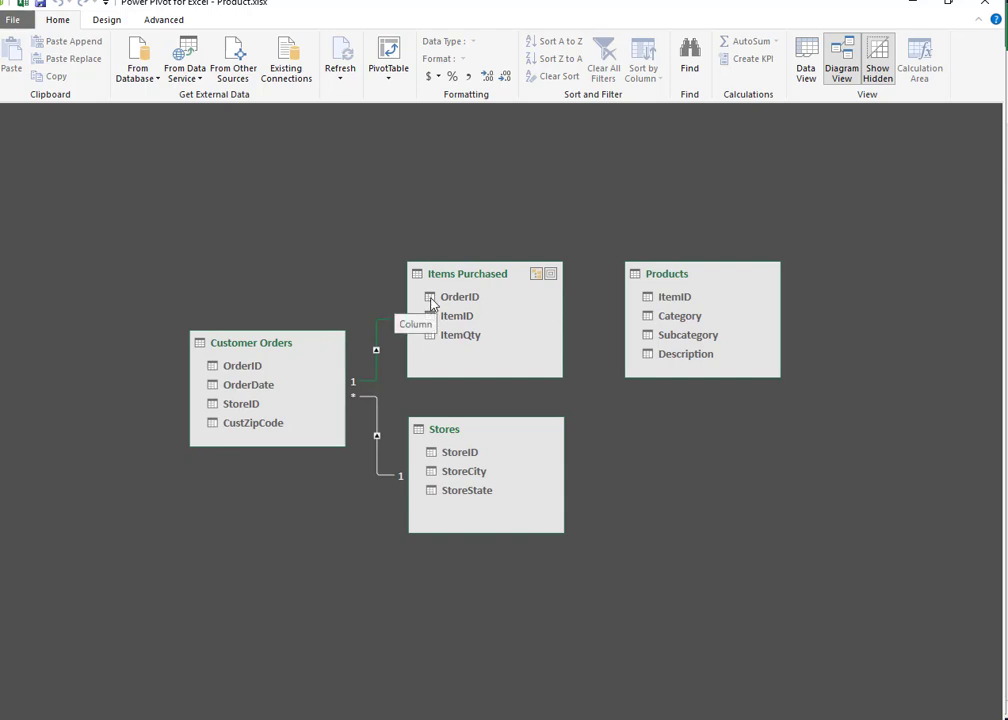
drag(431, 298, 670, 303)
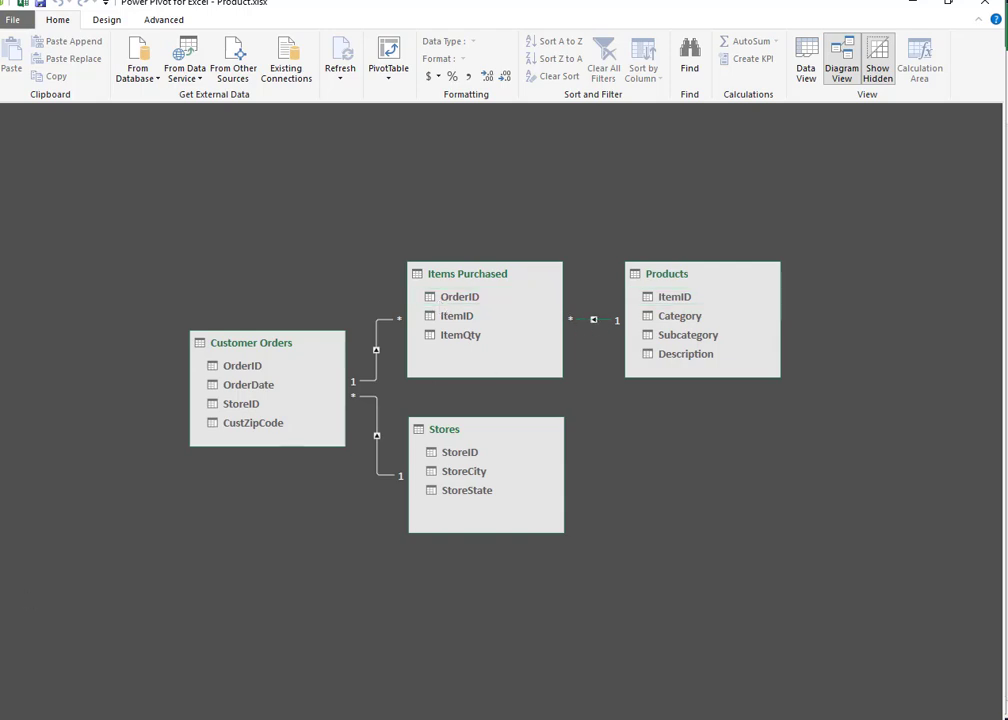
Close the Power Pivot window and enable the workbook's external data connections.
double_click(855, 7)
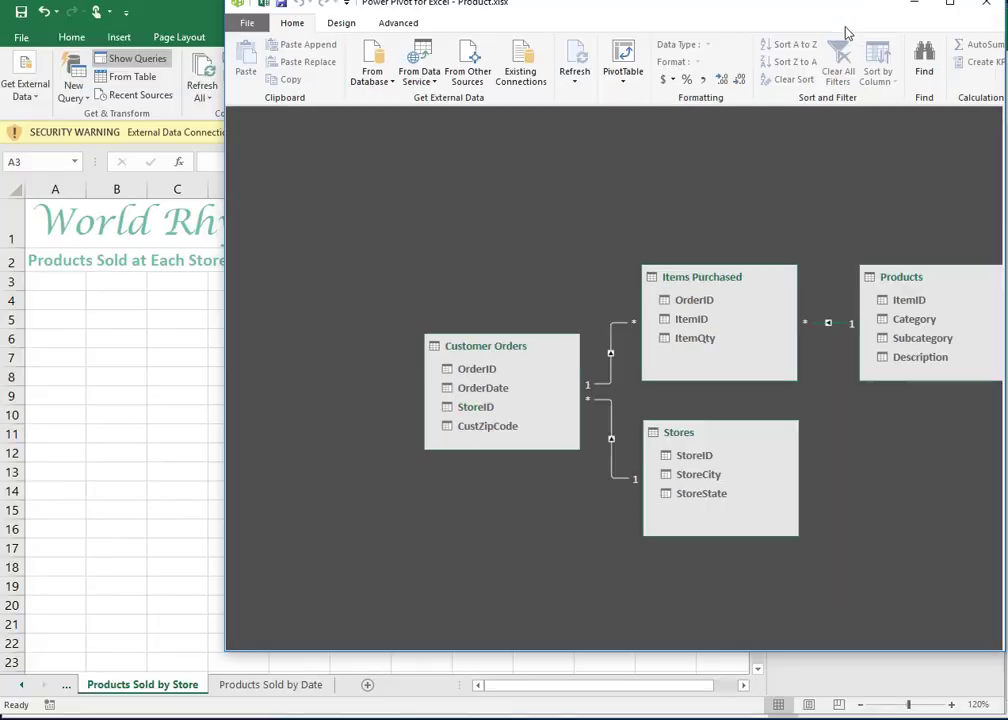
click(929, 38)
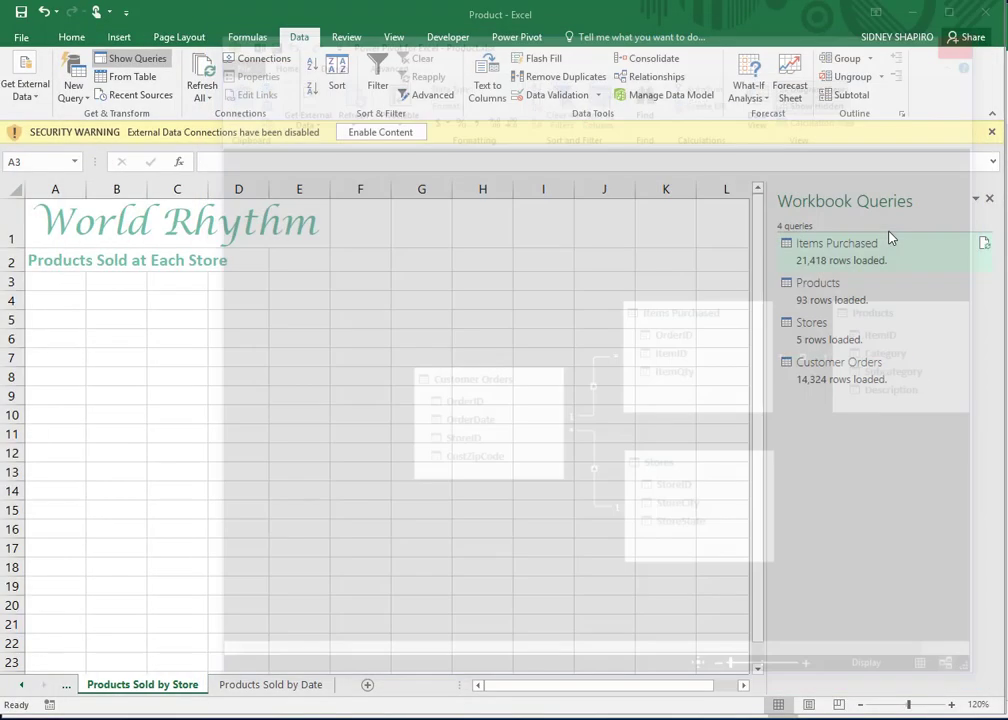
click(406, 138)
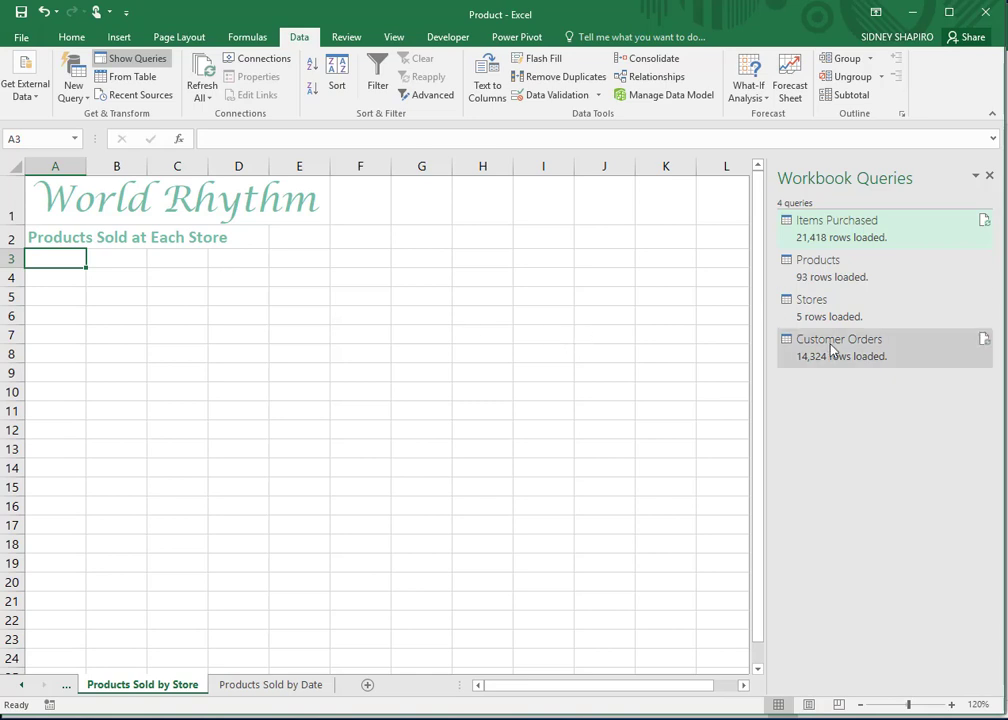
mouse_move(830, 348)
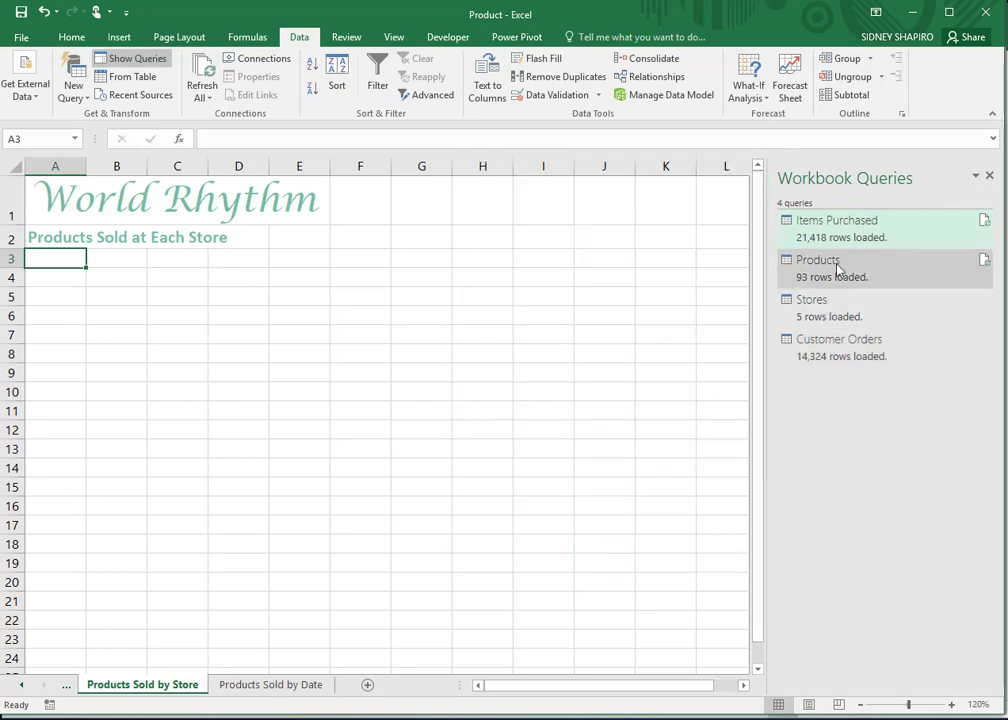
mouse_move(847, 226)
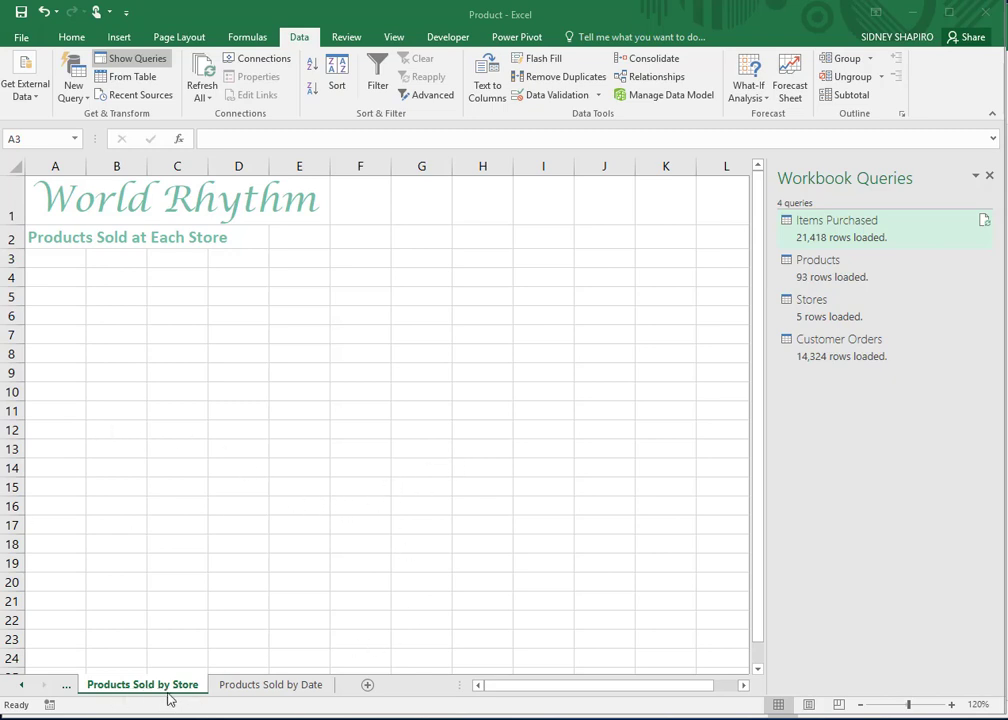
Insert a PivotTable from the workbook's Data Model at cell A4 of Products Sold by Store and close the query list.
click(46, 275)
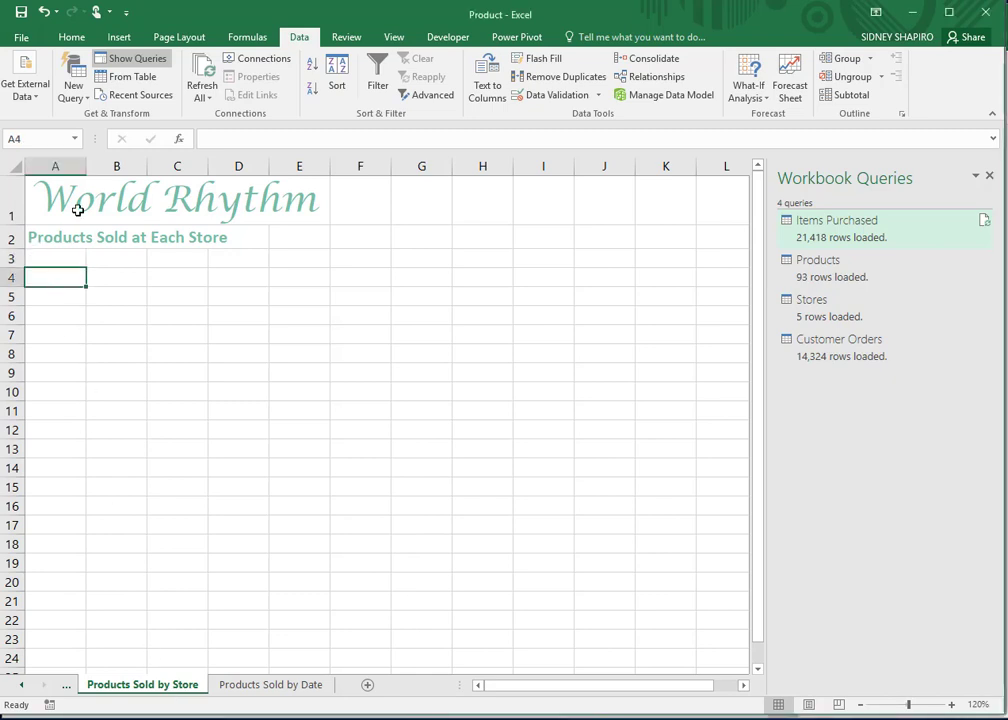
click(110, 36)
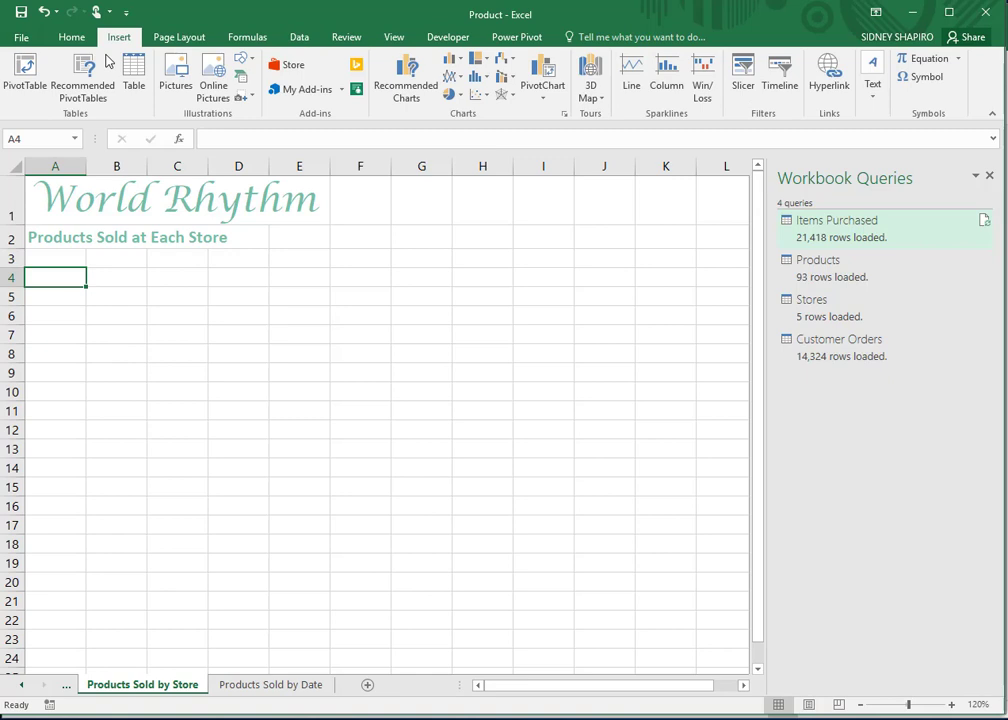
click(33, 67)
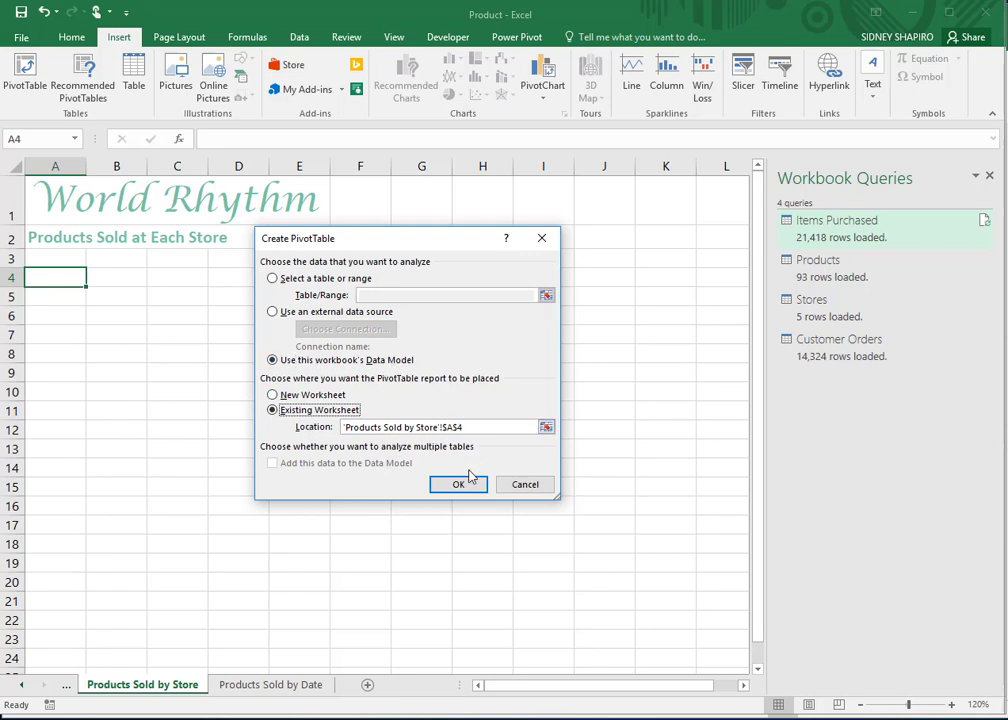
click(459, 486)
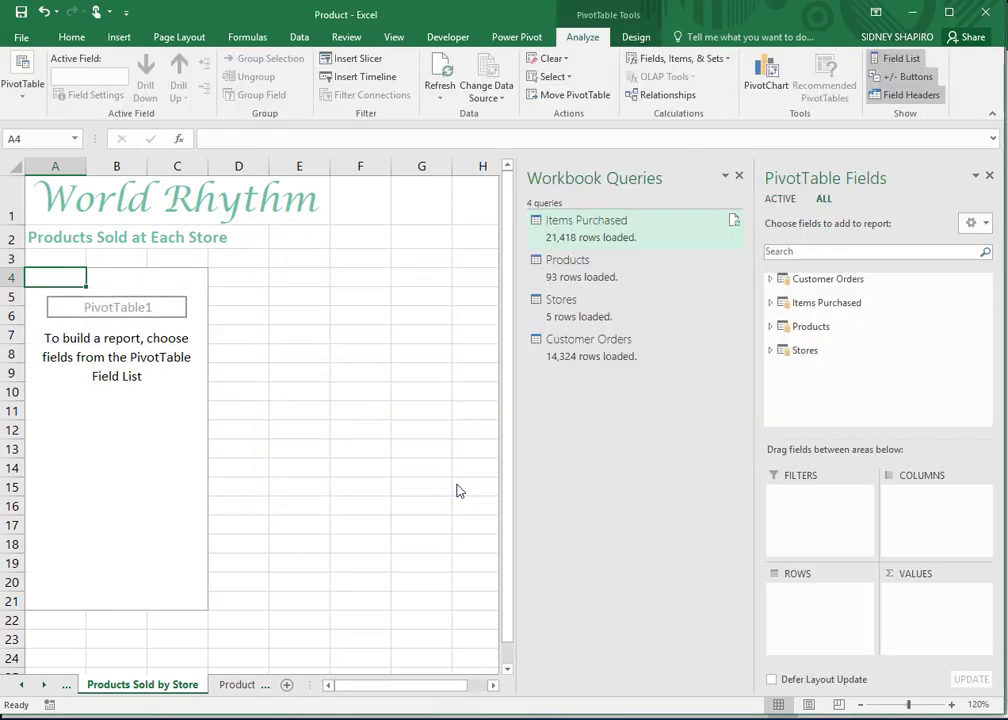
click(740, 177)
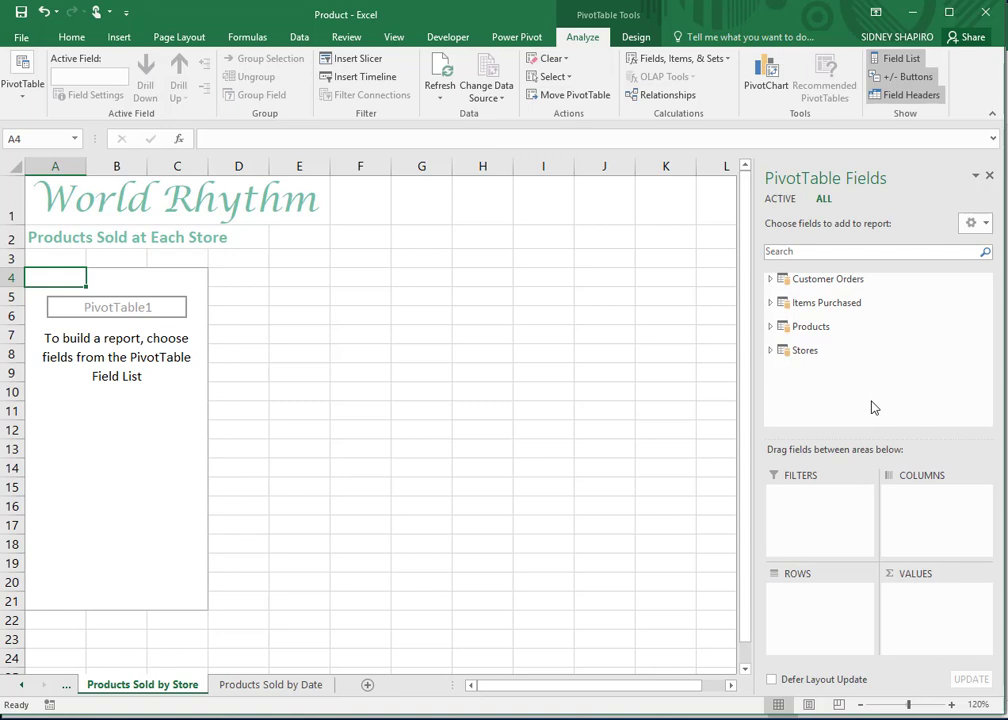
Summarize ItemQty from Items Purchased as a PivotTable value with the custom name Qty Sold.
click(770, 302)
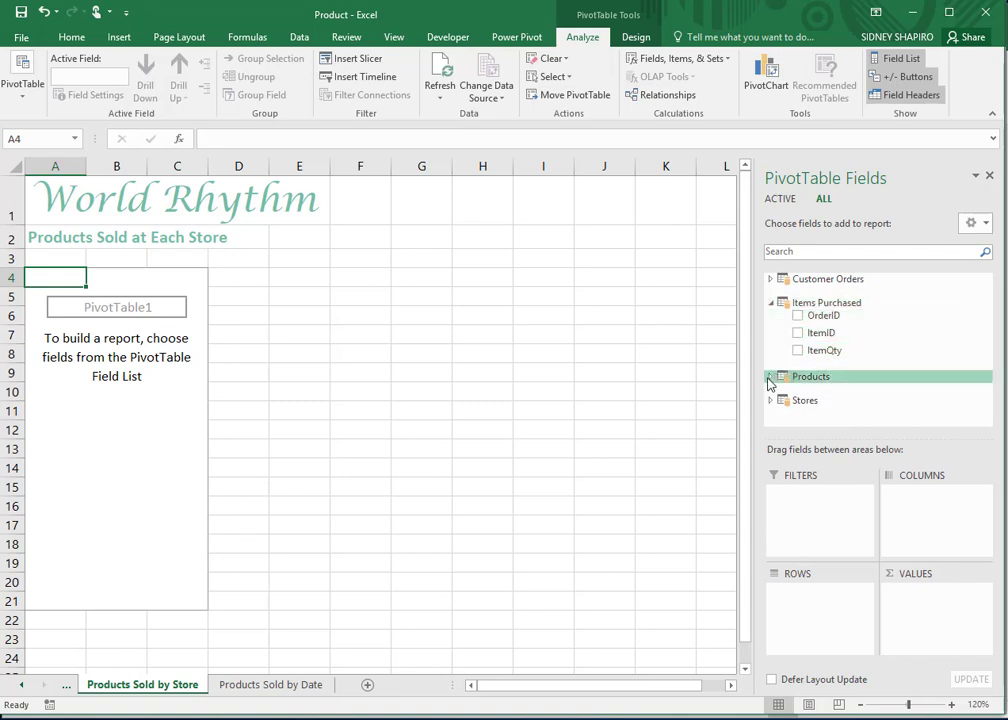
click(771, 377)
click(772, 353)
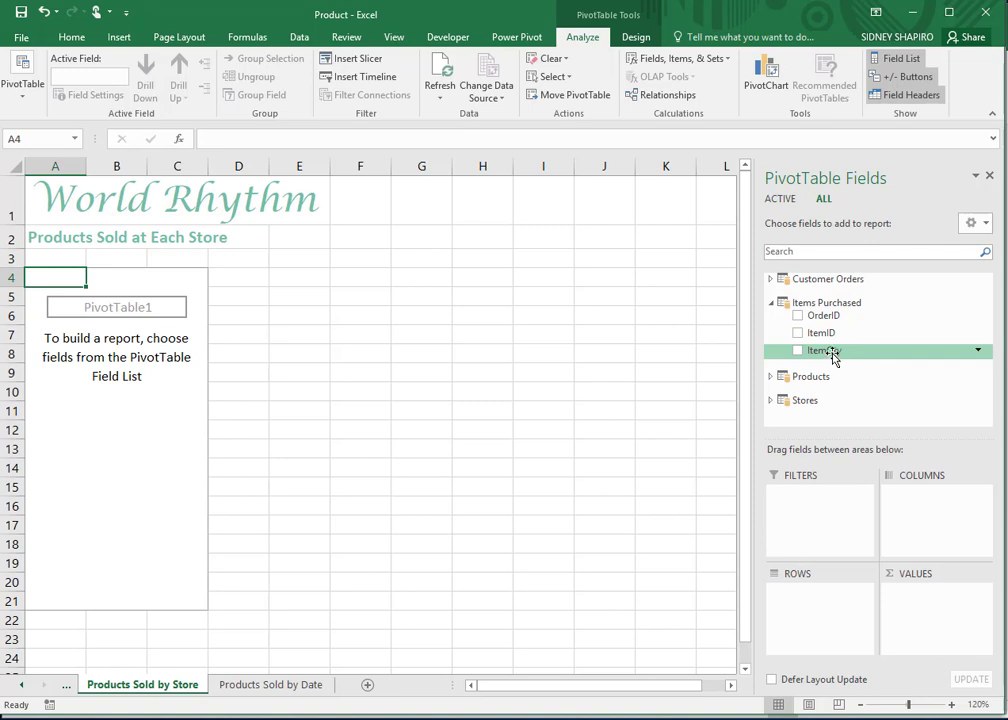
drag(837, 353, 924, 621)
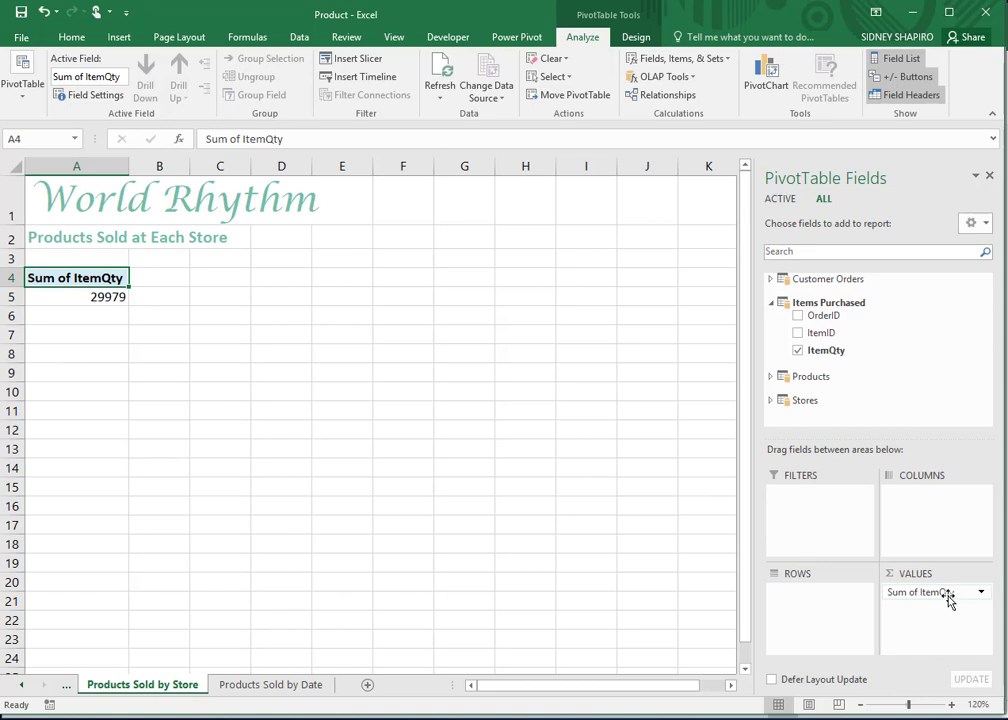
click(981, 592)
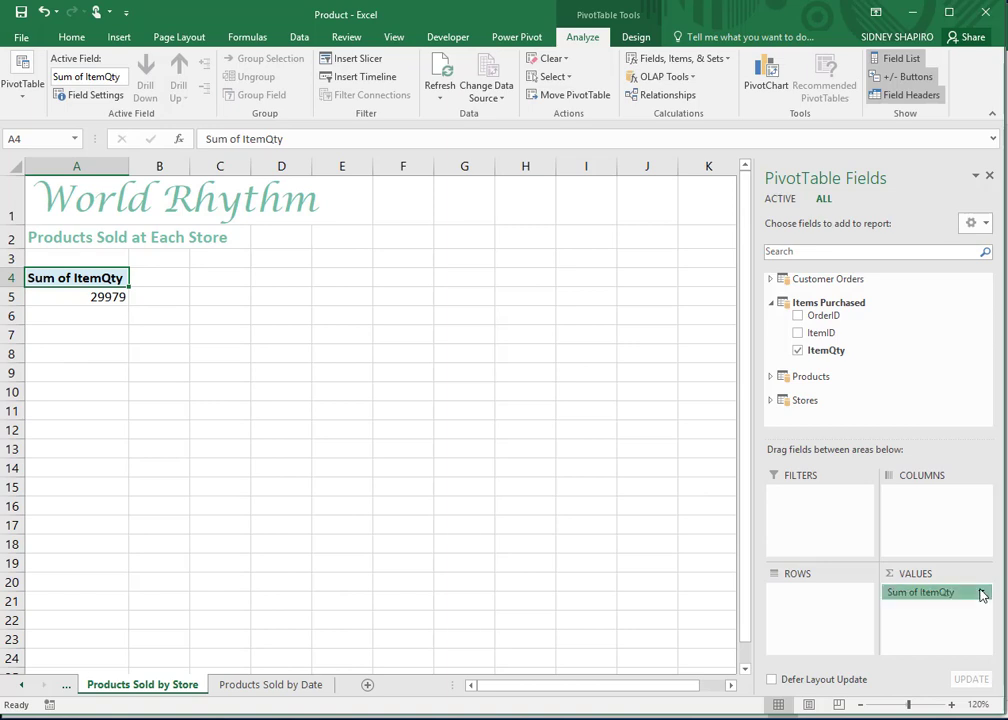
click(940, 575)
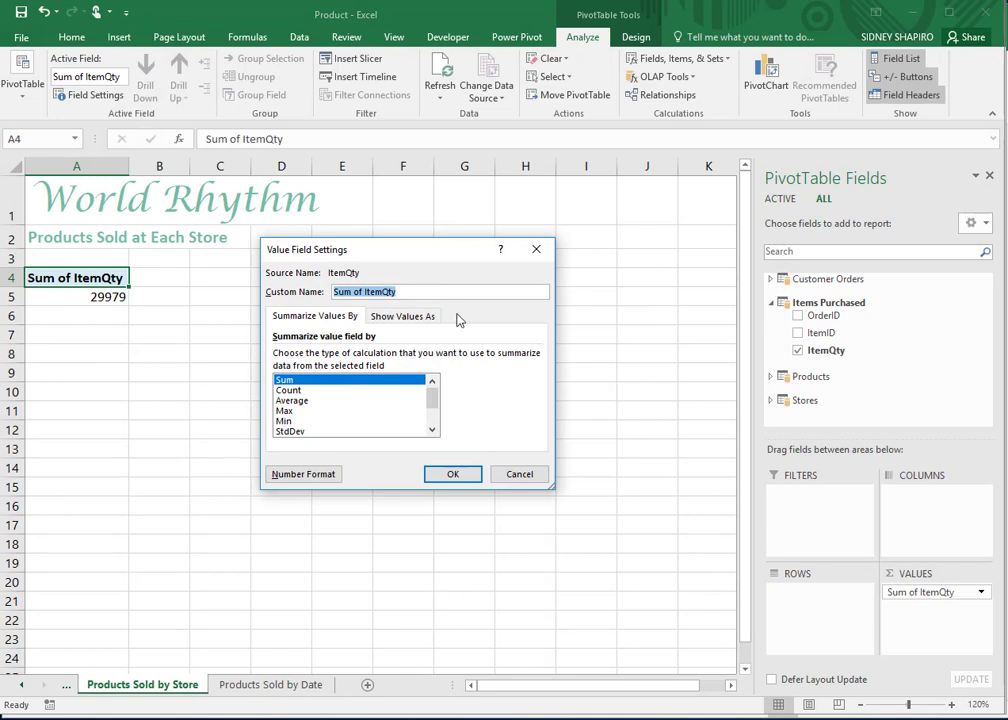
text(Qty Sold)
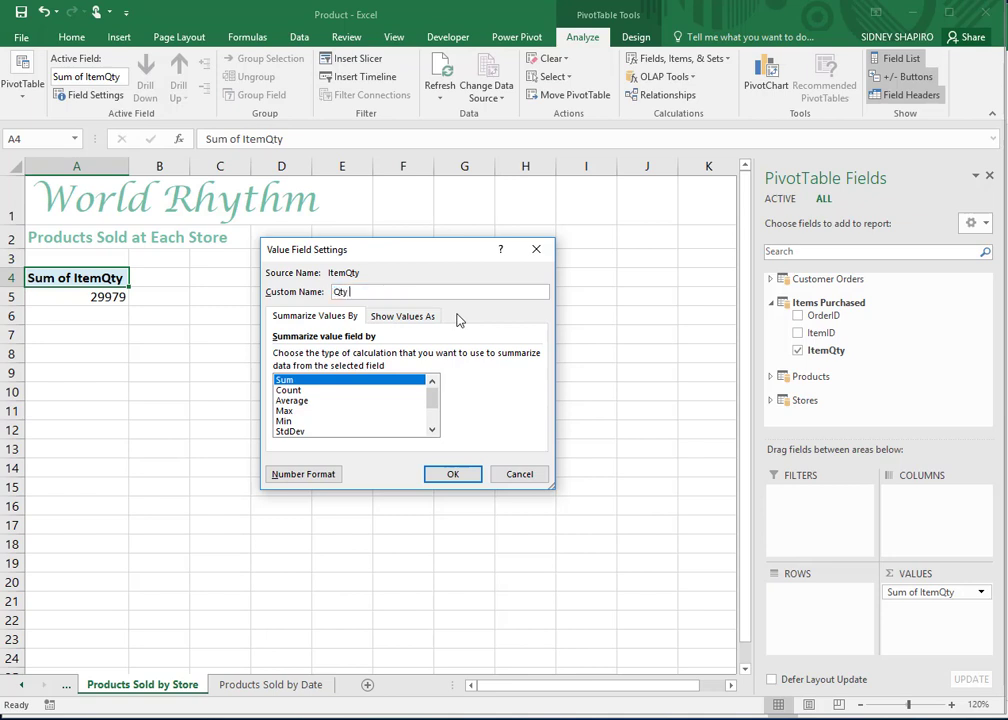
click(461, 474)
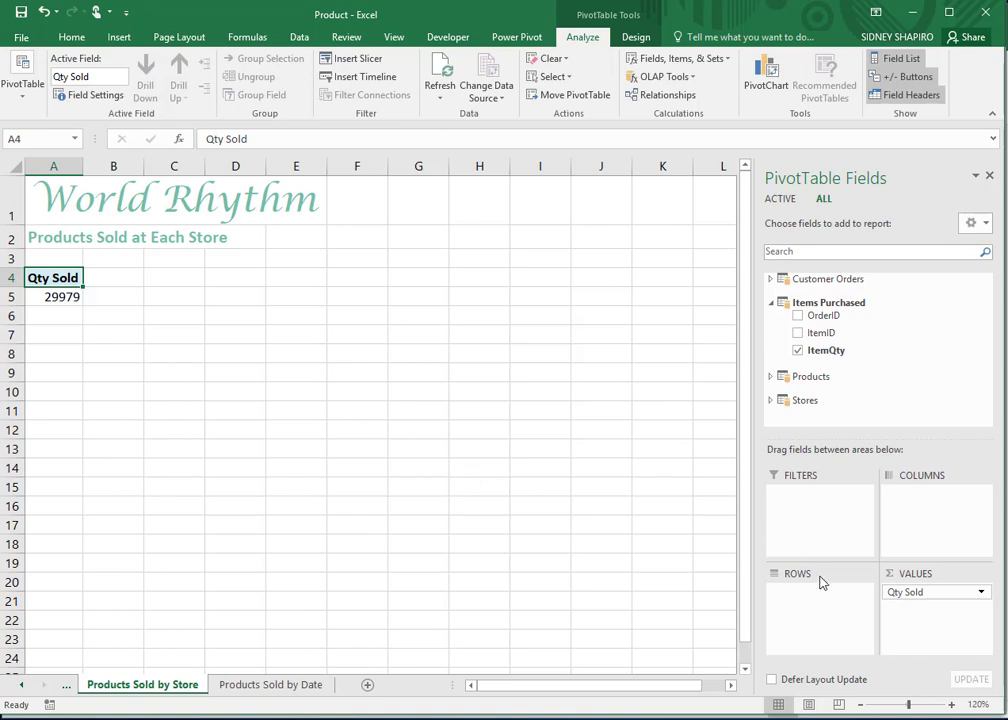
Format the Qty Sold values as Number with 0 decimal places and a thousands separator.
click(980, 593)
click(917, 574)
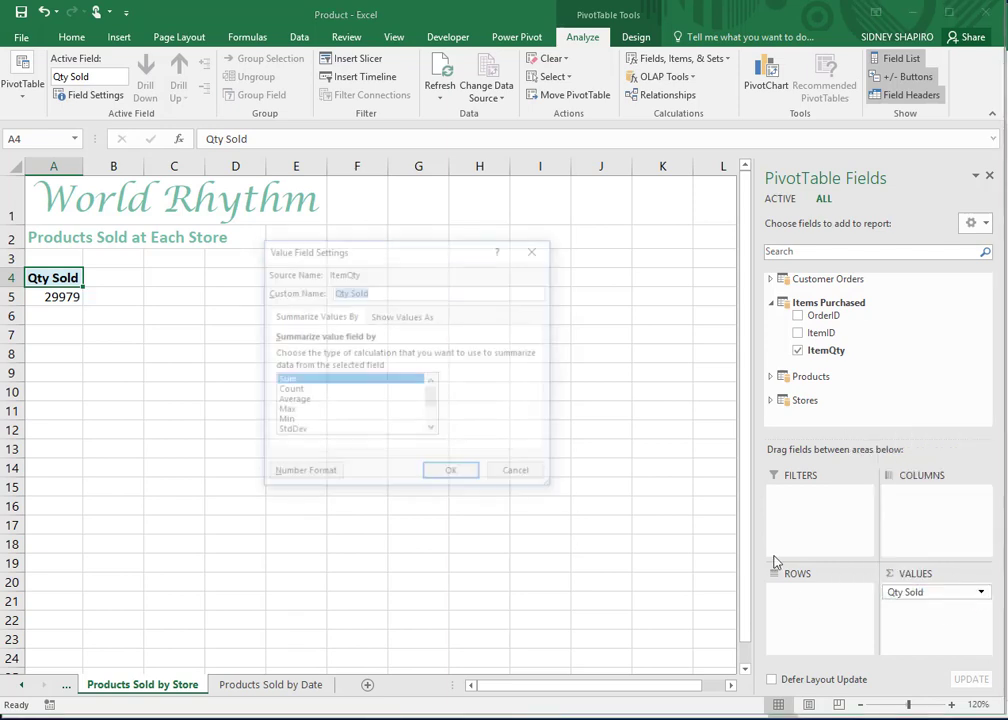
click(307, 476)
click(247, 266)
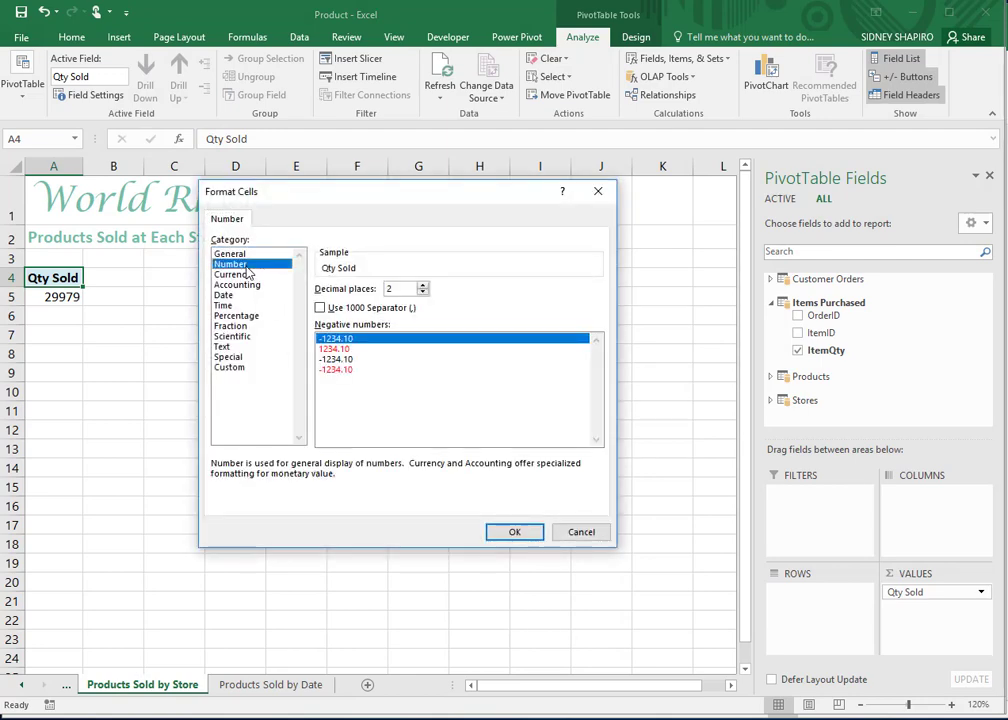
click(423, 292)
click(423, 292)
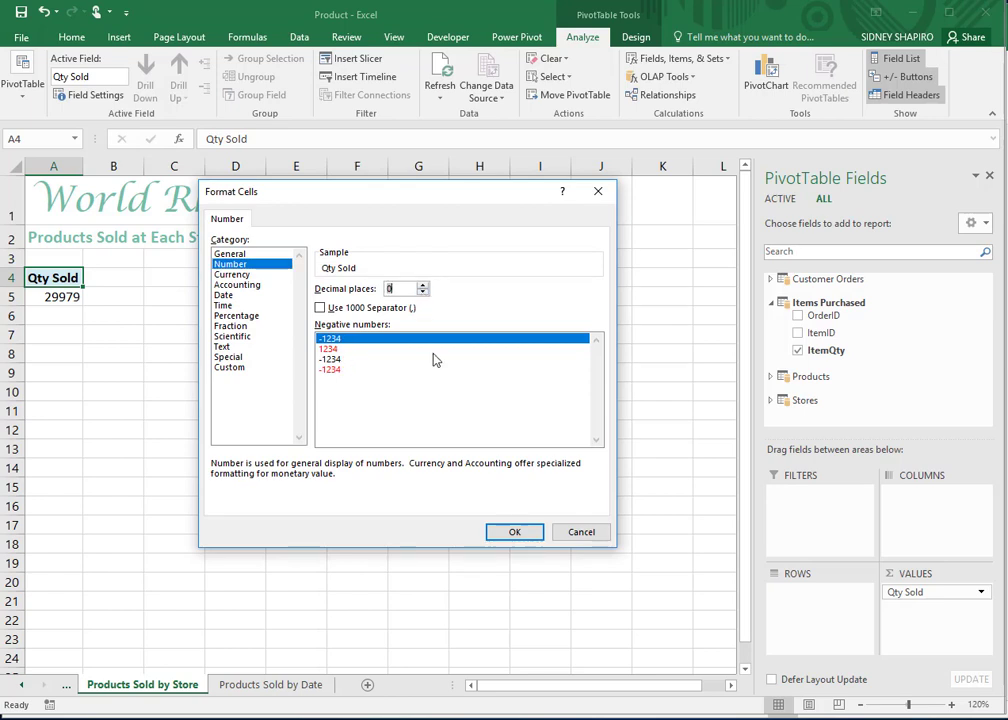
click(320, 308)
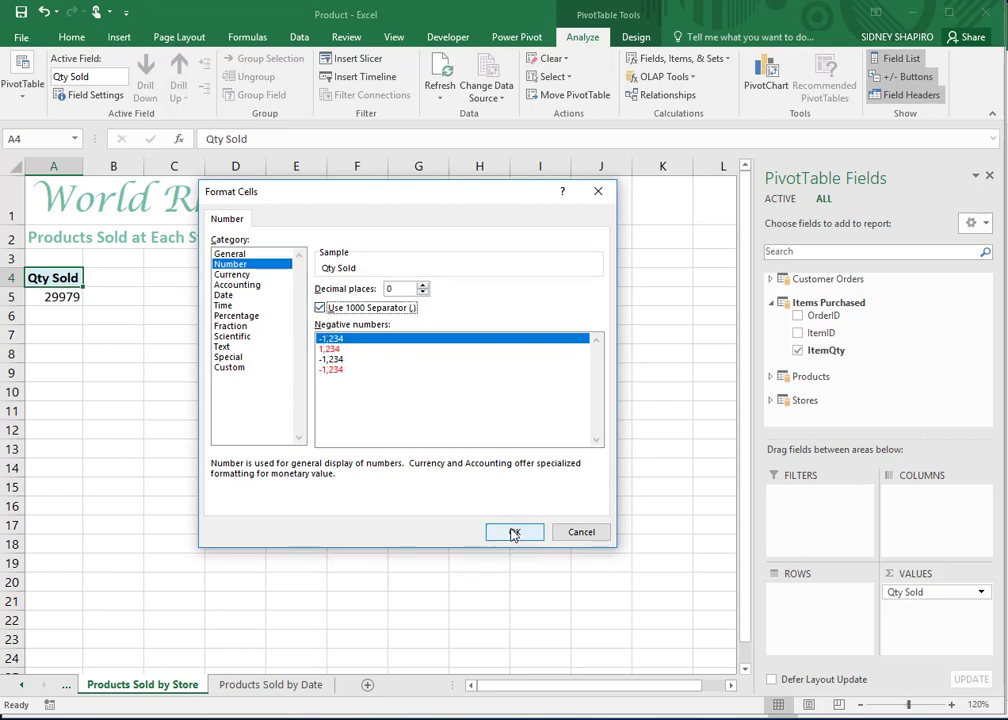
click(513, 531)
click(452, 474)
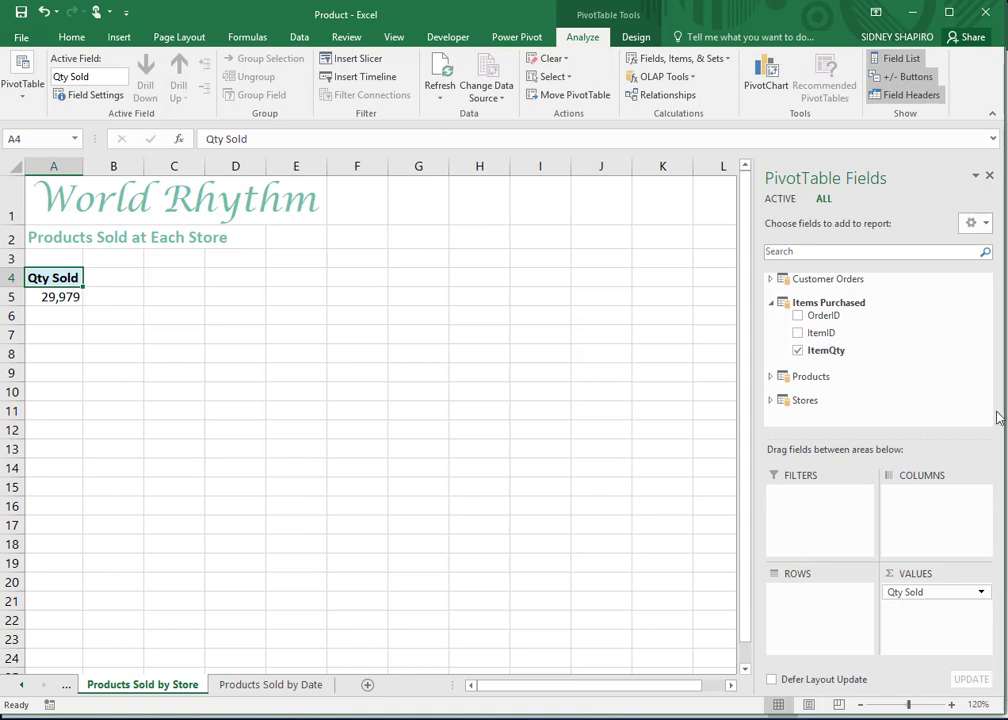
Add StoreCity from the Stores table as the PivotTable's column field.
click(771, 401)
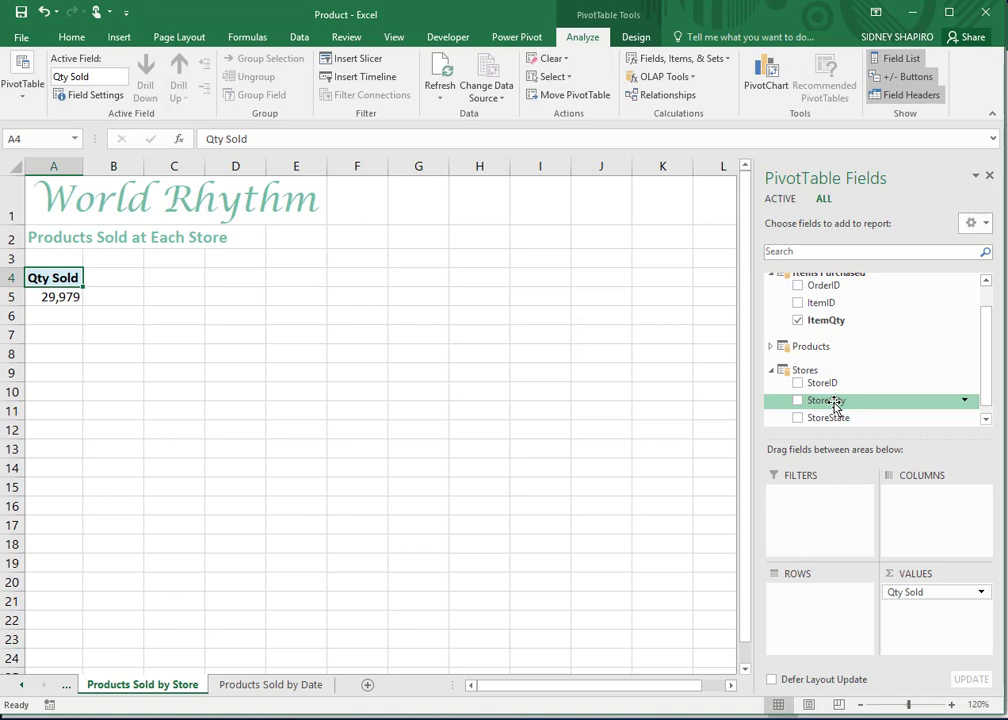
drag(835, 405, 935, 510)
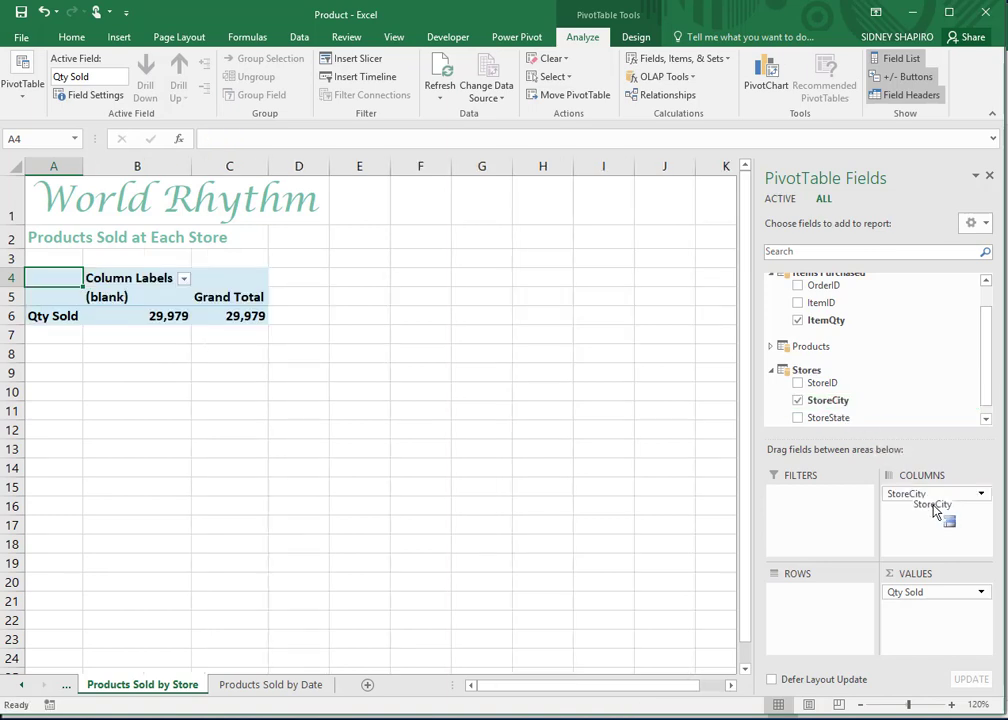
drag(935, 510, 936, 511)
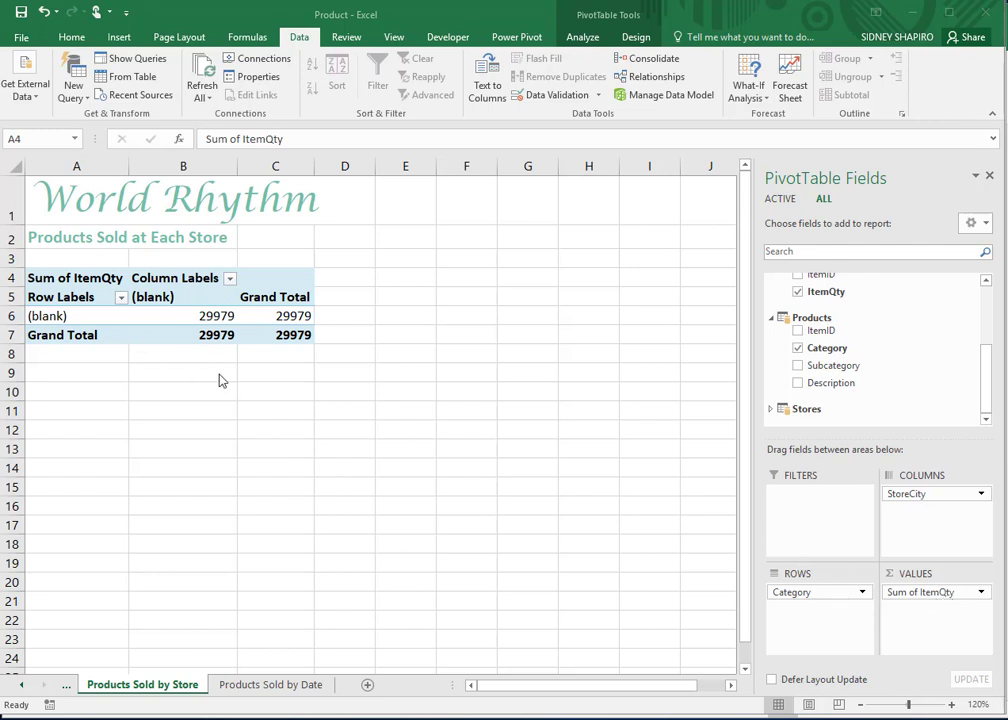
Switch to the workbook's Data Model in Power Pivot, show it in diagram view, and examine the Stores table's fields.
click(672, 95)
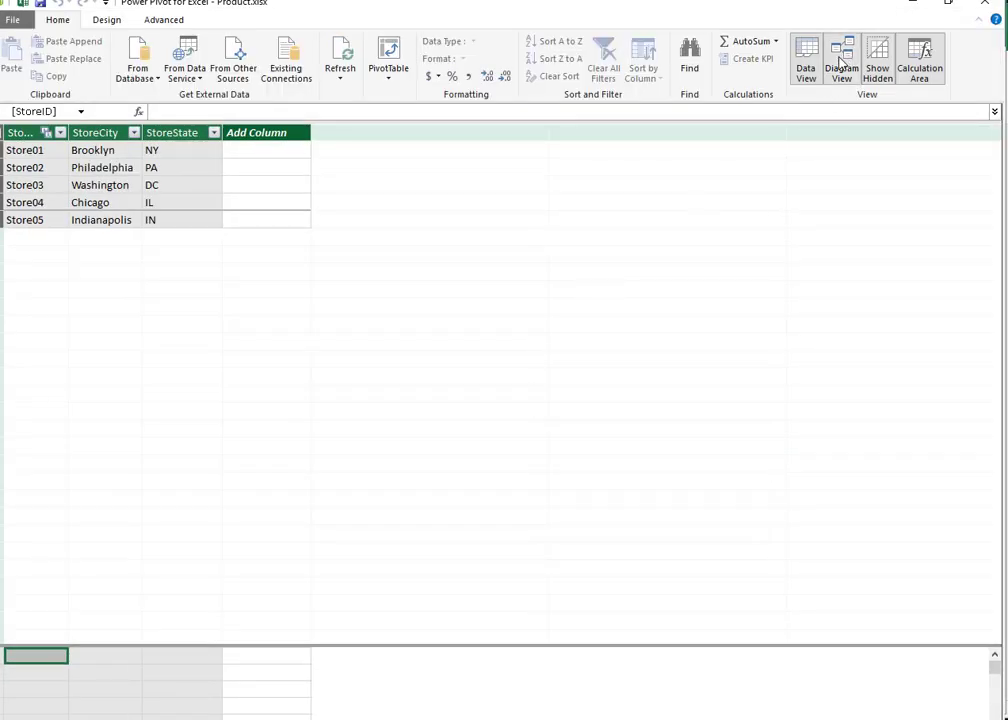
click(842, 62)
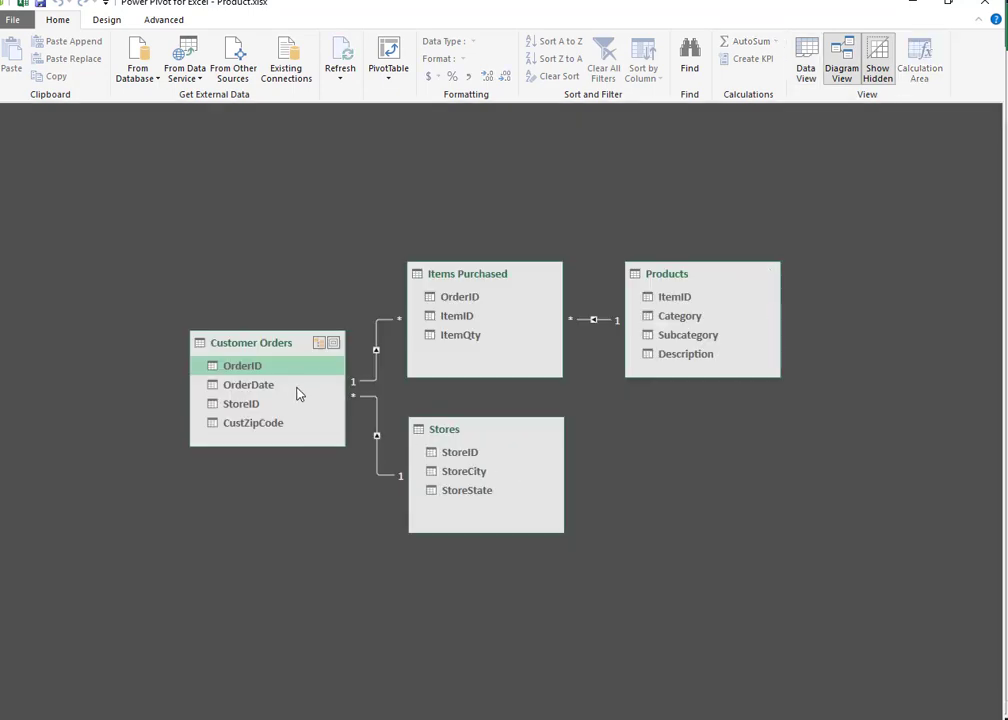
click(465, 472)
click(463, 456)
click(465, 488)
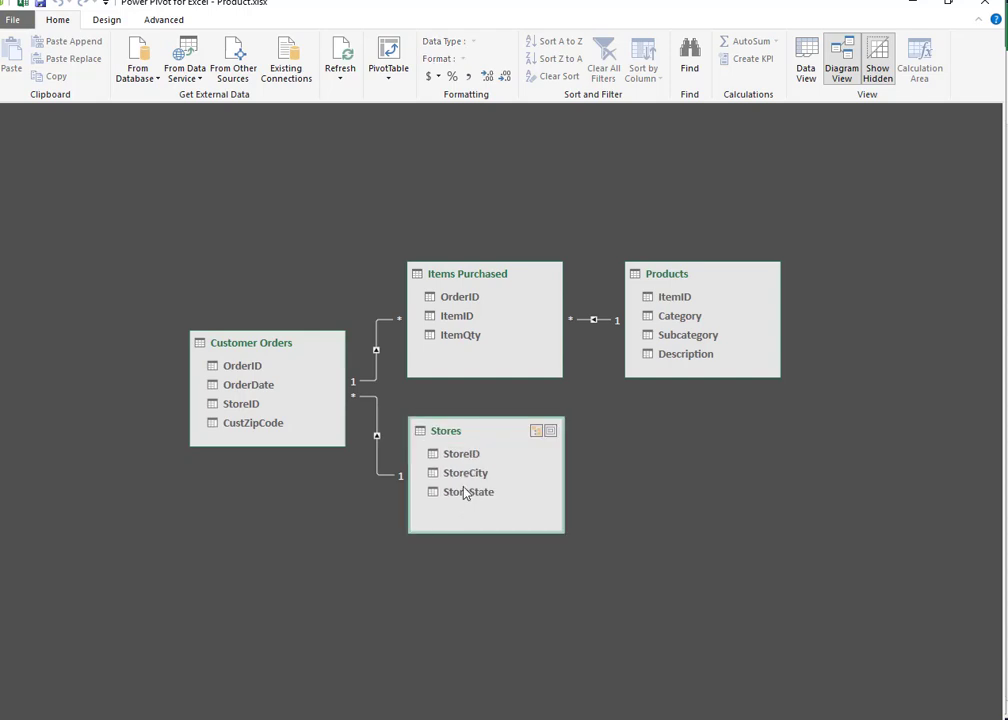
click(462, 455)
Delete the relationship between Customer Orders and Stores and recreate it by linking StoreID in both tables.
click(377, 462)
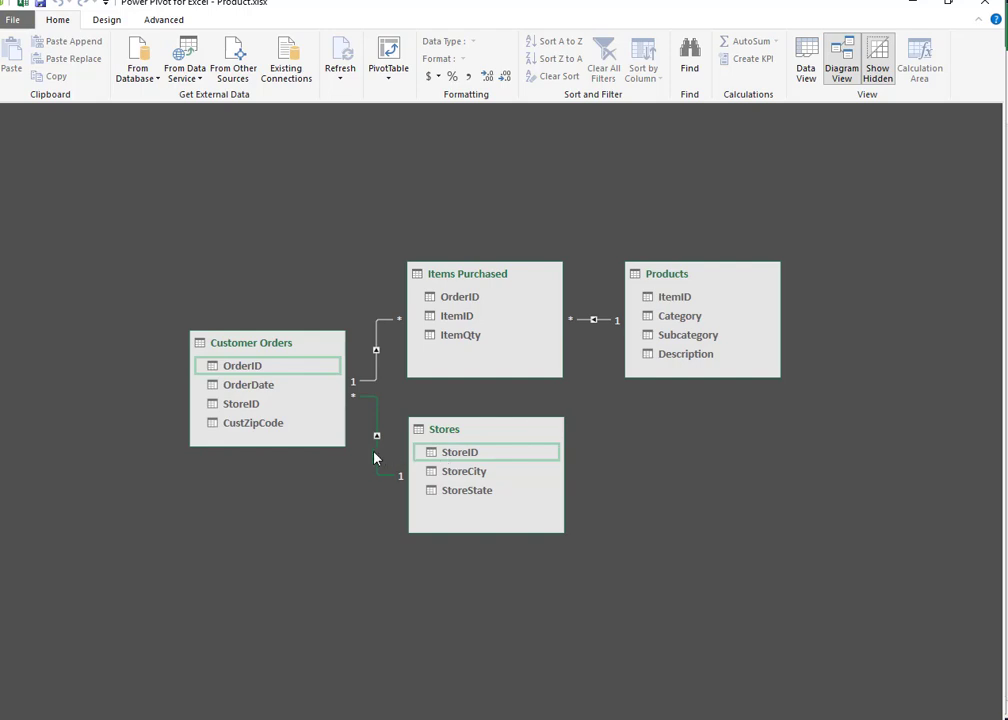
key(Delete)
click(478, 412)
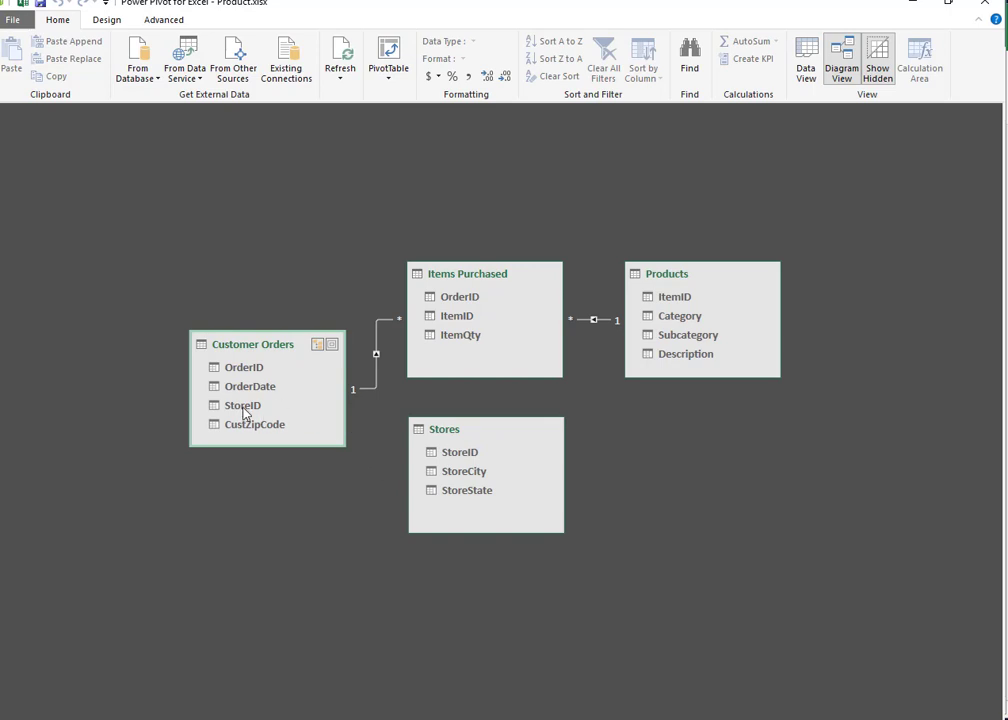
drag(242, 406, 475, 452)
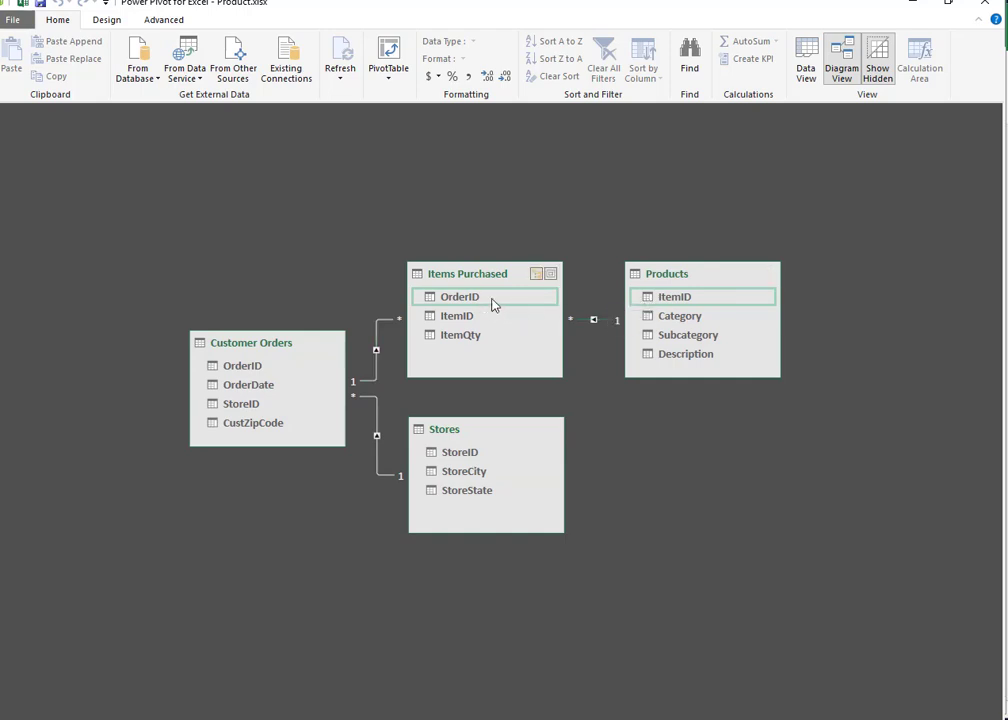
Delete the relationship between Items Purchased and Products and recreate it by linking ItemID in both tables.
key(Delete)
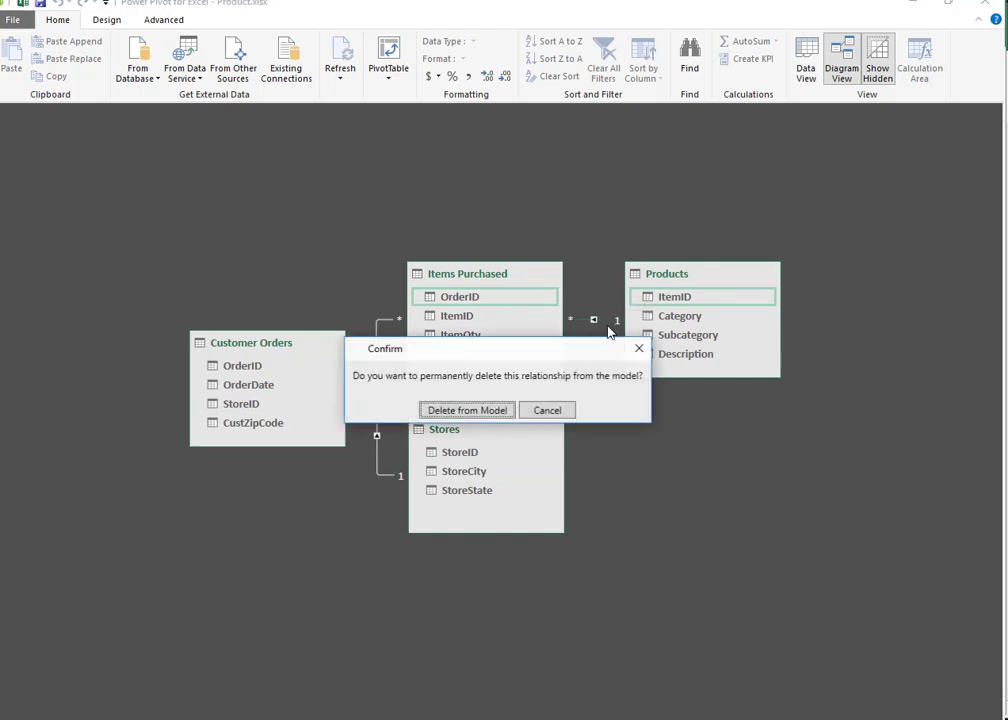
click(474, 411)
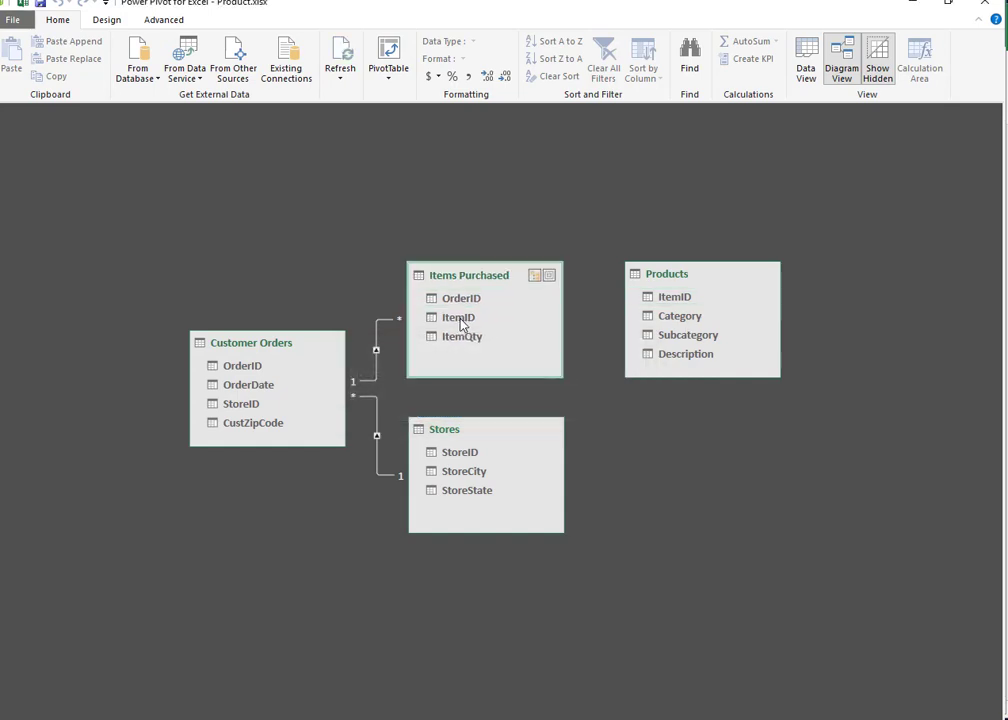
drag(452, 320, 693, 302)
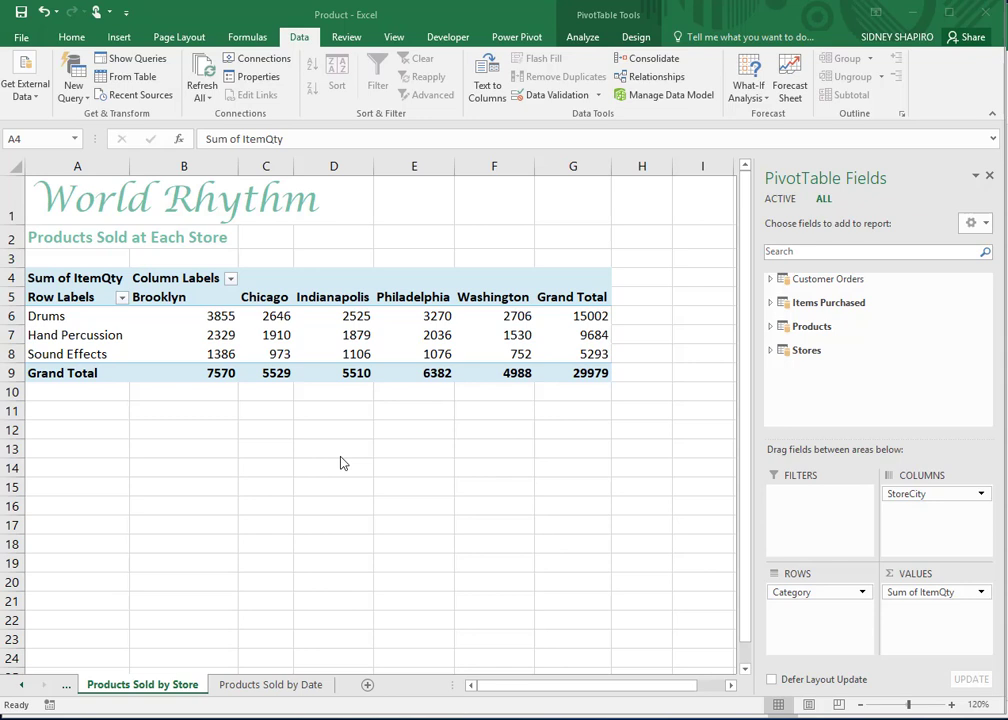
Insert a timeline for the PivotTable based on OrderDate from the Customer Orders table.
click(345, 337)
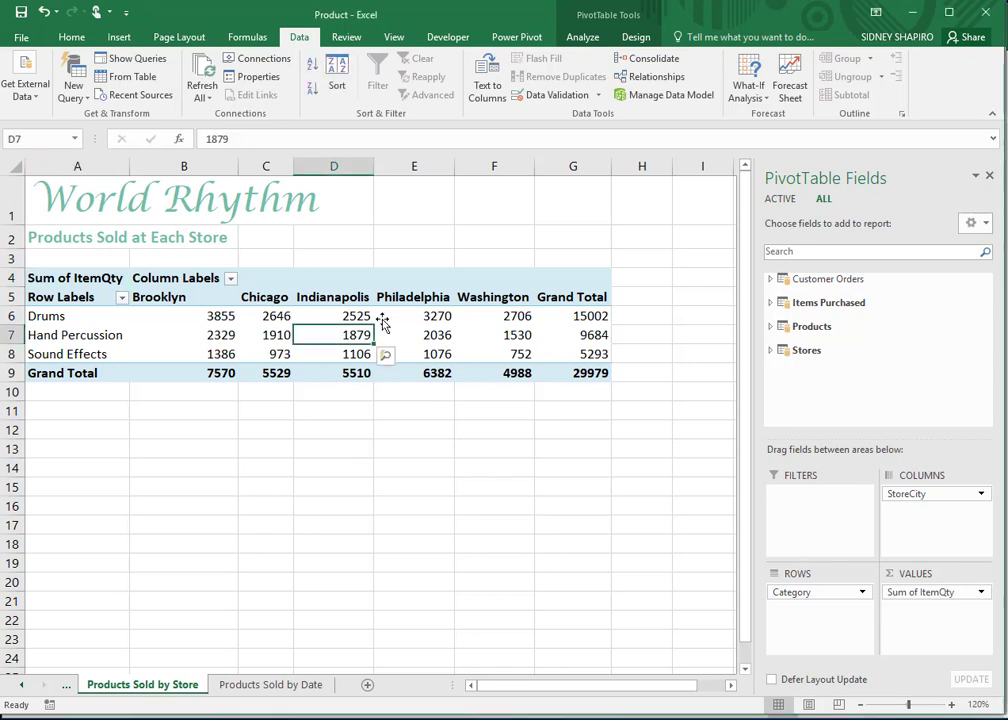
click(592, 45)
click(362, 76)
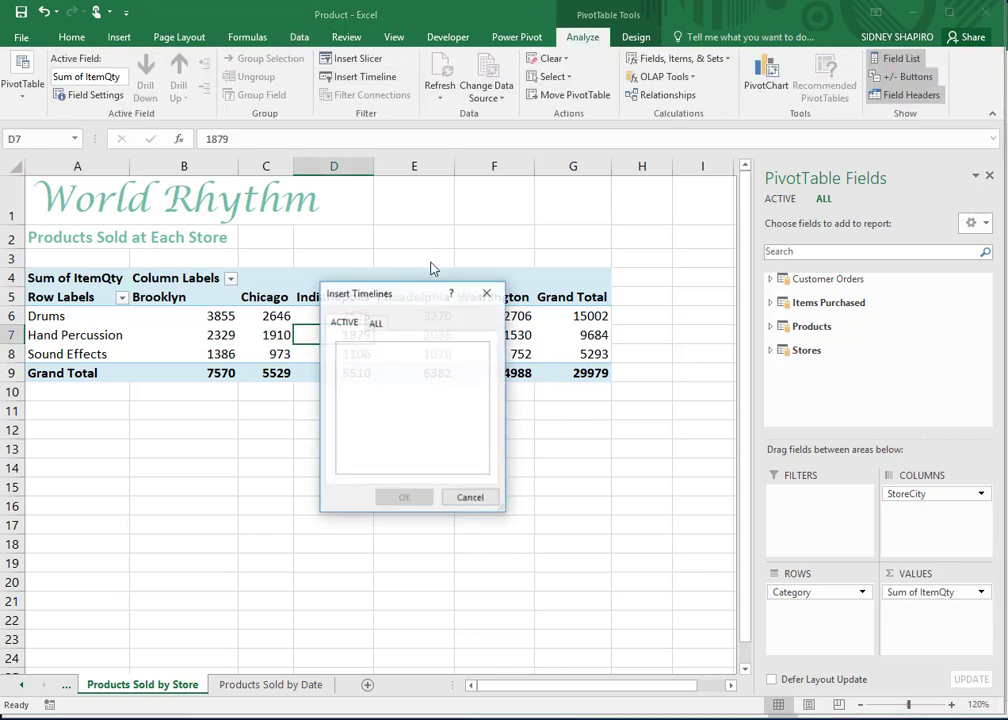
click(376, 323)
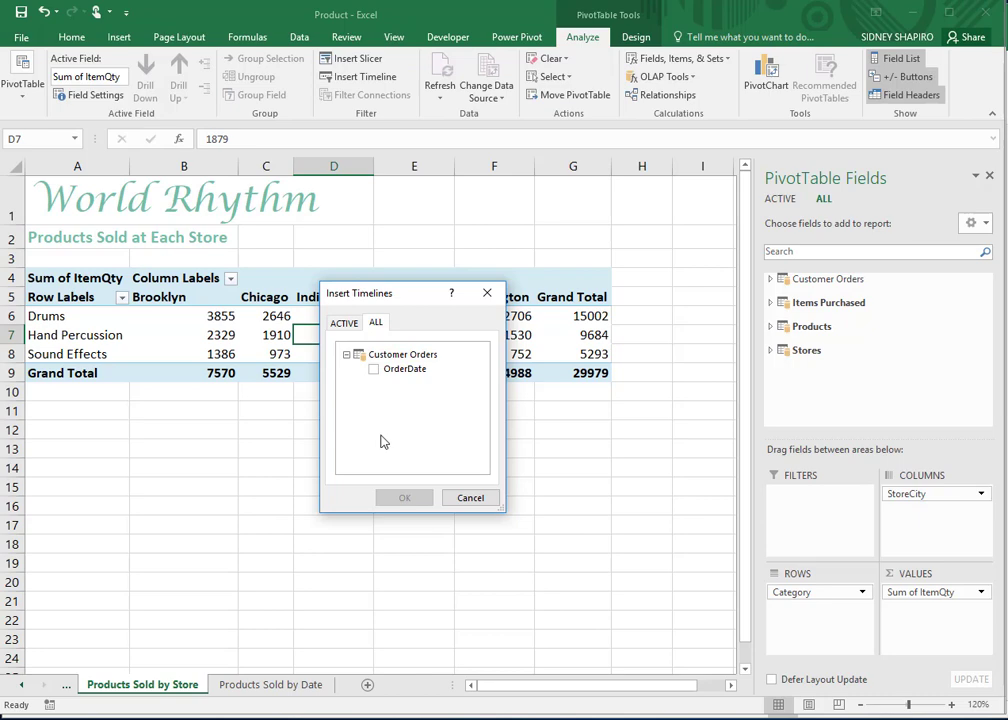
click(373, 370)
click(412, 500)
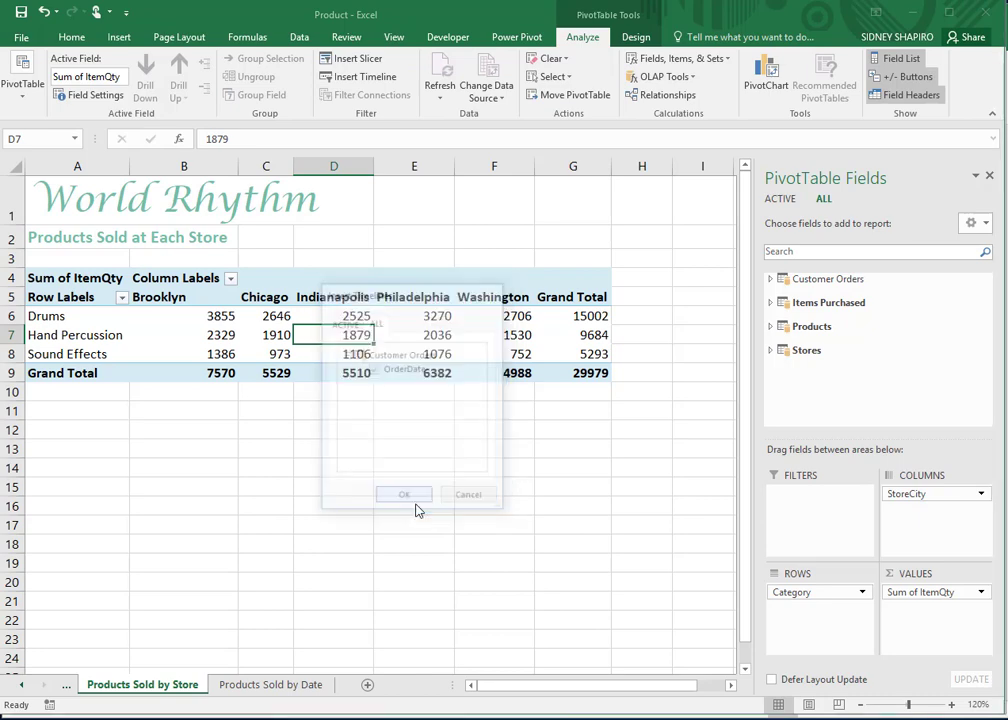
Move the OrderDate timeline below the PivotTable and widen it to end just past column G.
click(378, 378)
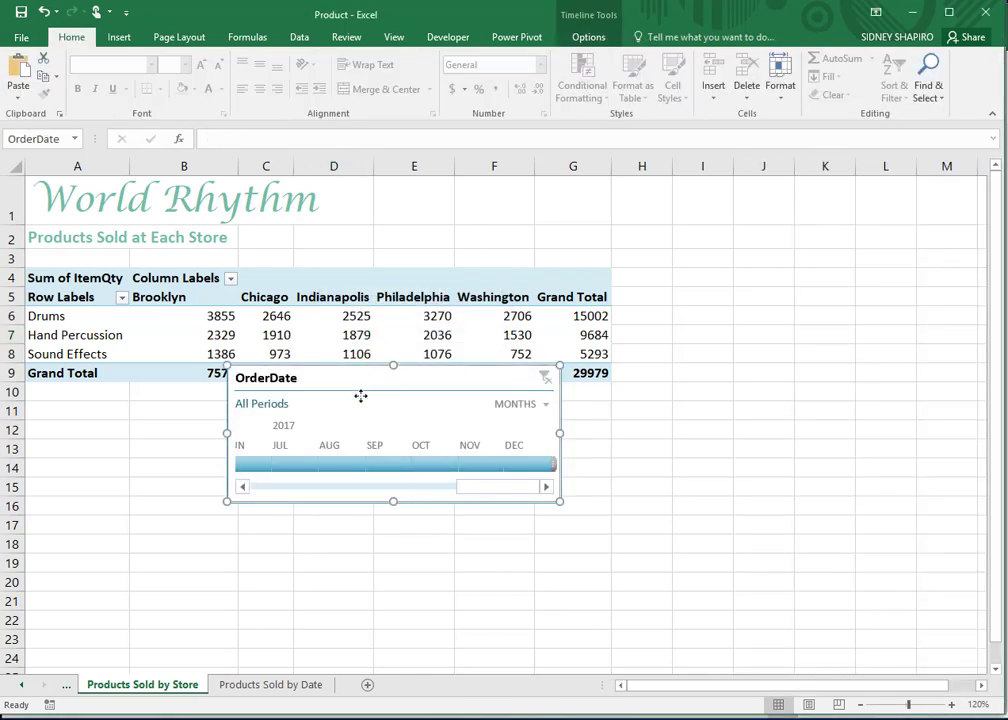
drag(360, 396, 219, 451)
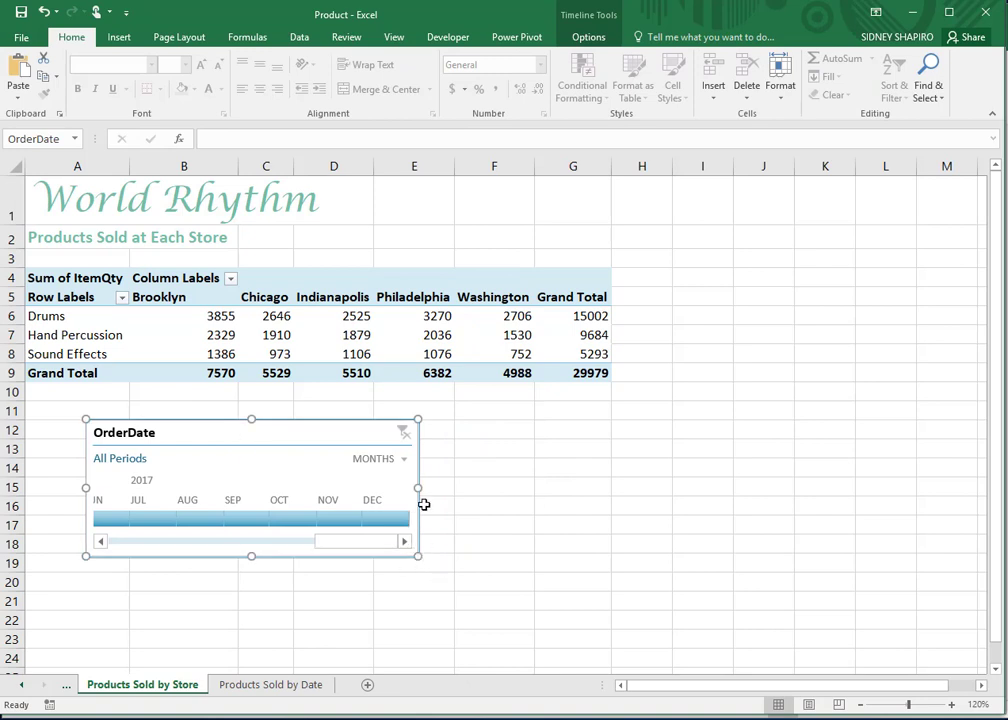
drag(419, 487, 619, 472)
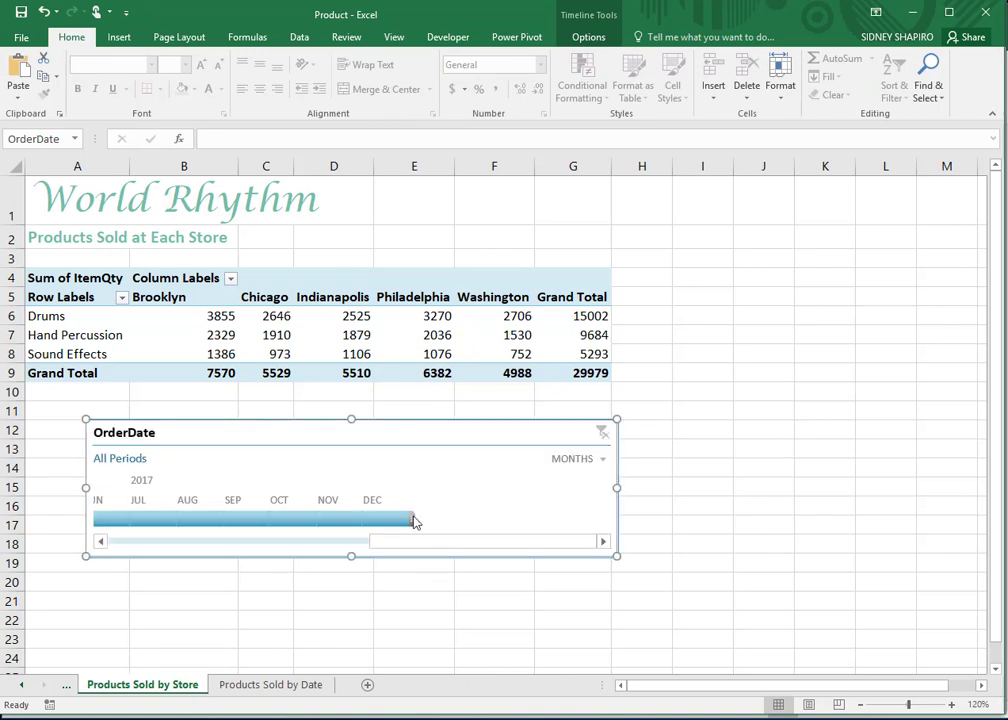
Filter the PivotTable to January through March 2016 with the OrderDate timeline.
click(101, 542)
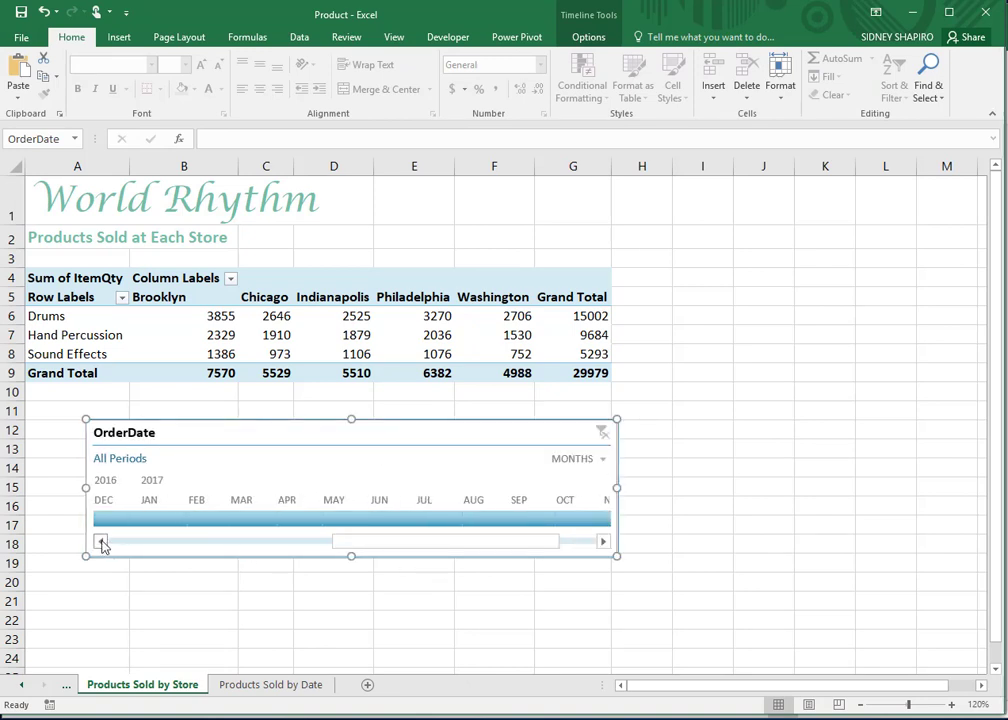
click(101, 542)
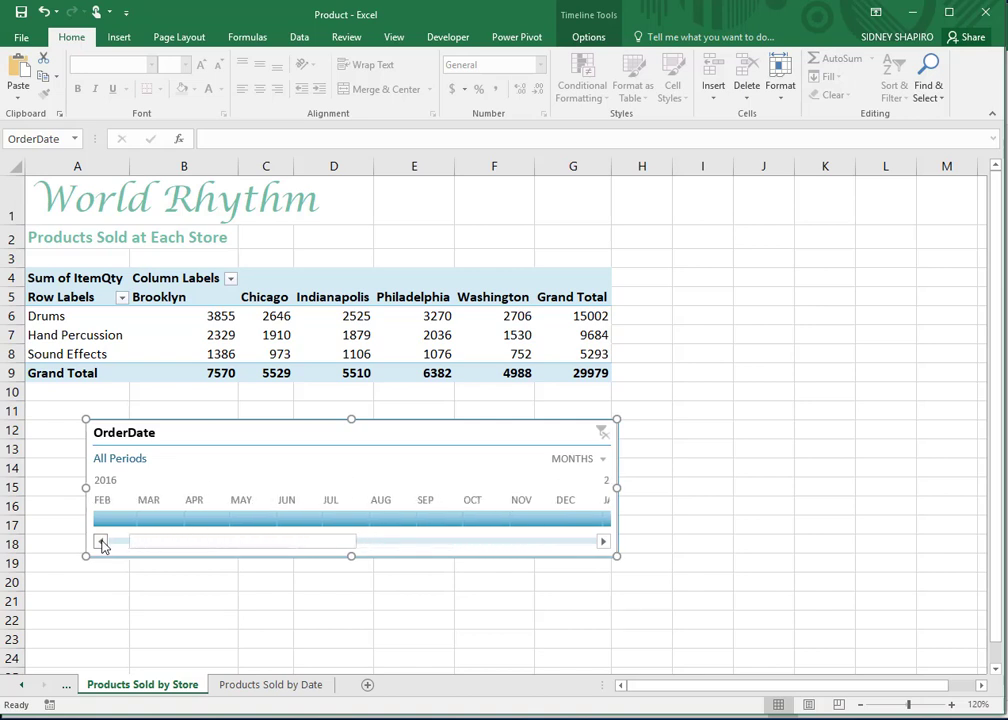
click(117, 519)
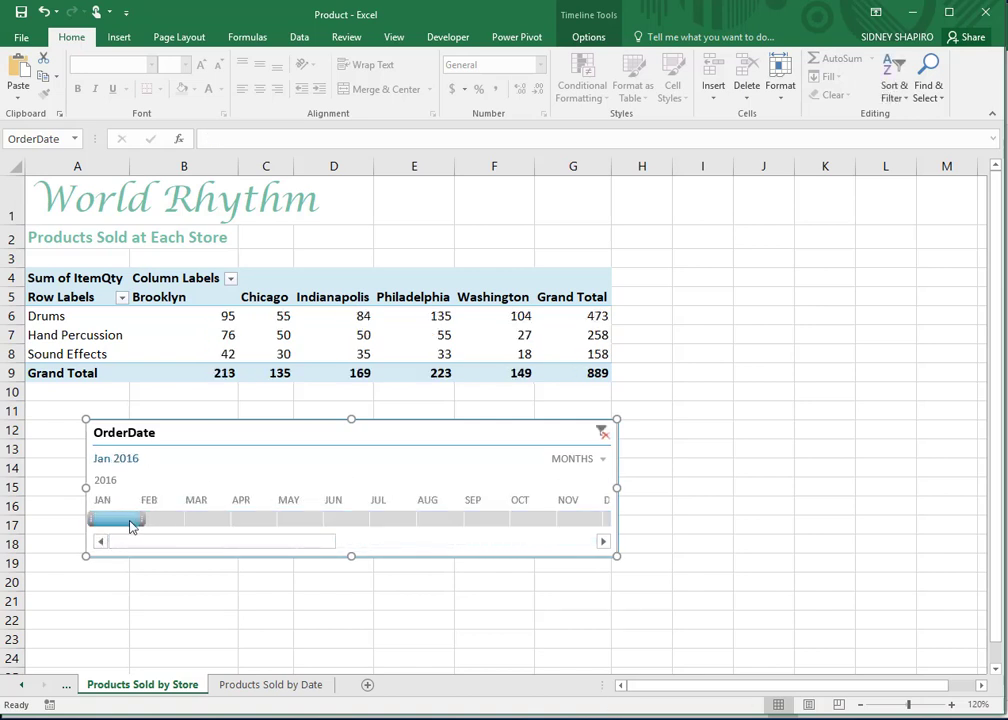
drag(124, 525, 198, 520)
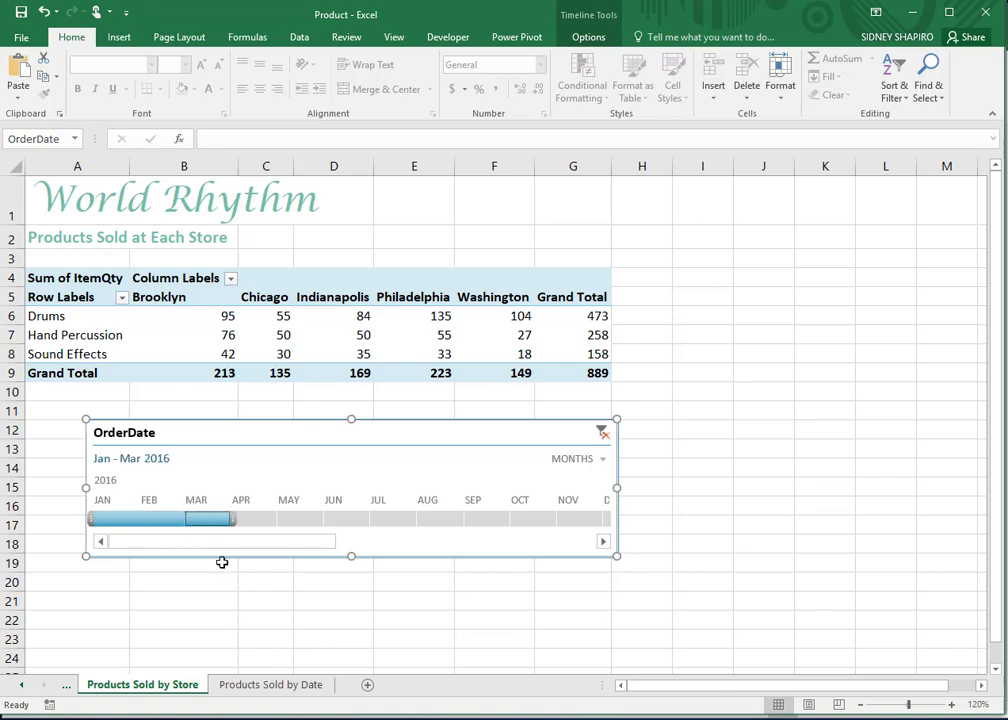
Change the OrderDate timeline filter to the single month of March 2017.
click(350, 547)
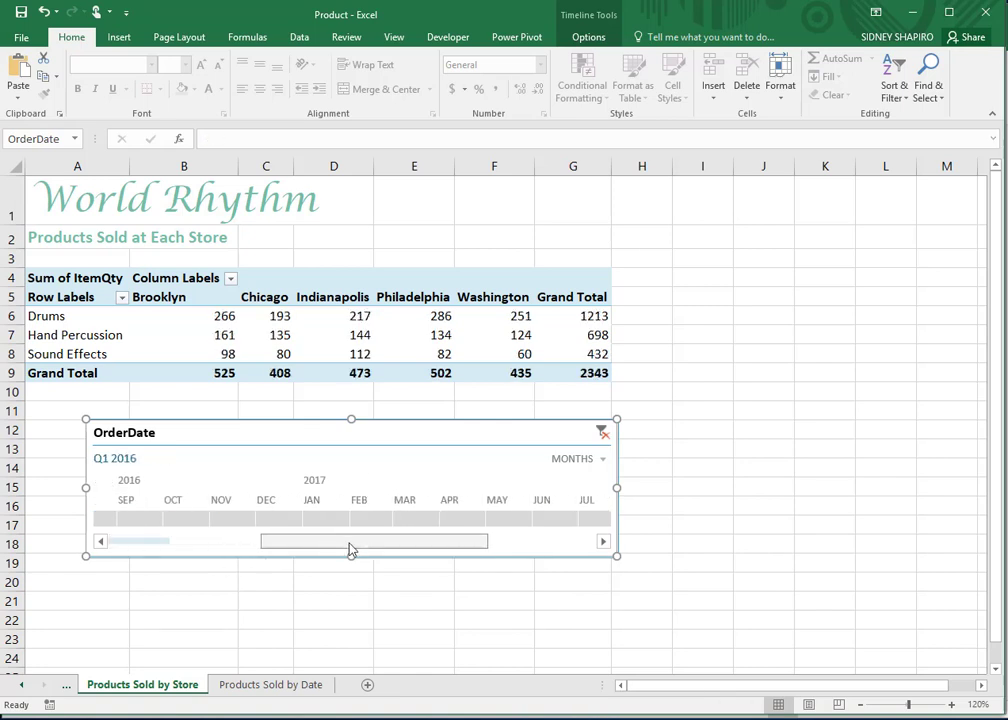
drag(355, 547, 351, 549)
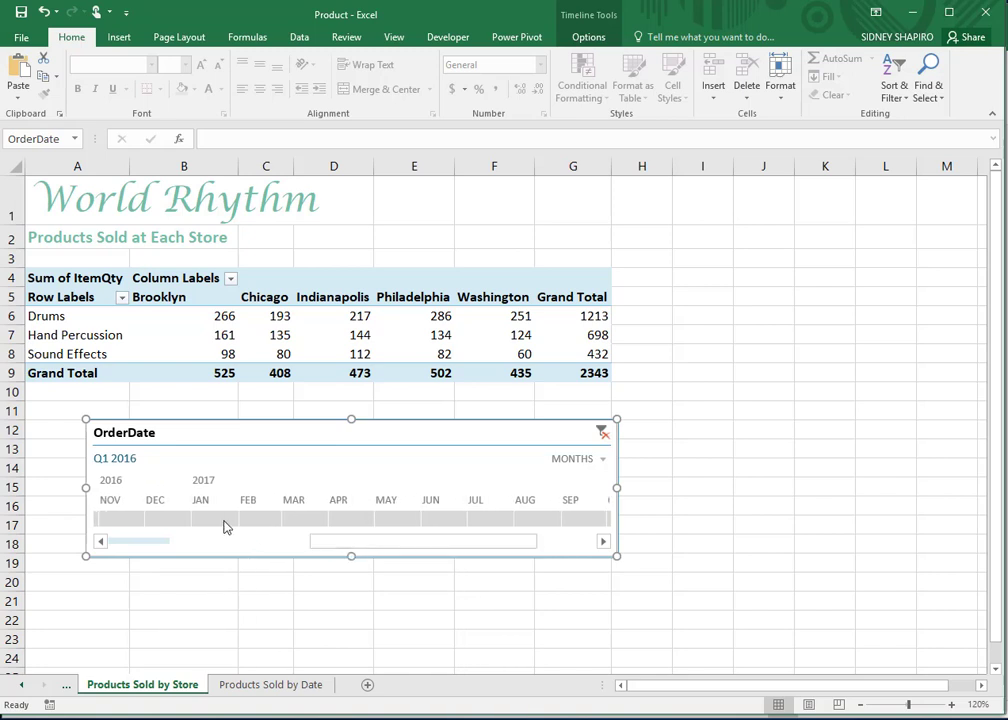
drag(222, 522, 358, 550)
click(513, 520)
click(472, 524)
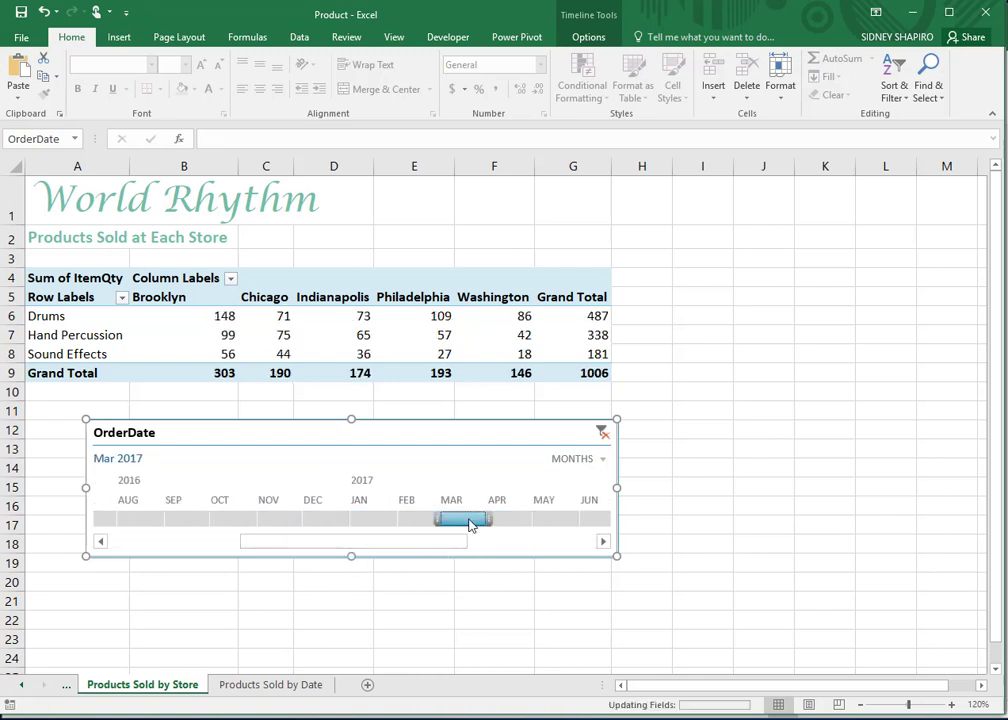
click(502, 520)
click(452, 523)
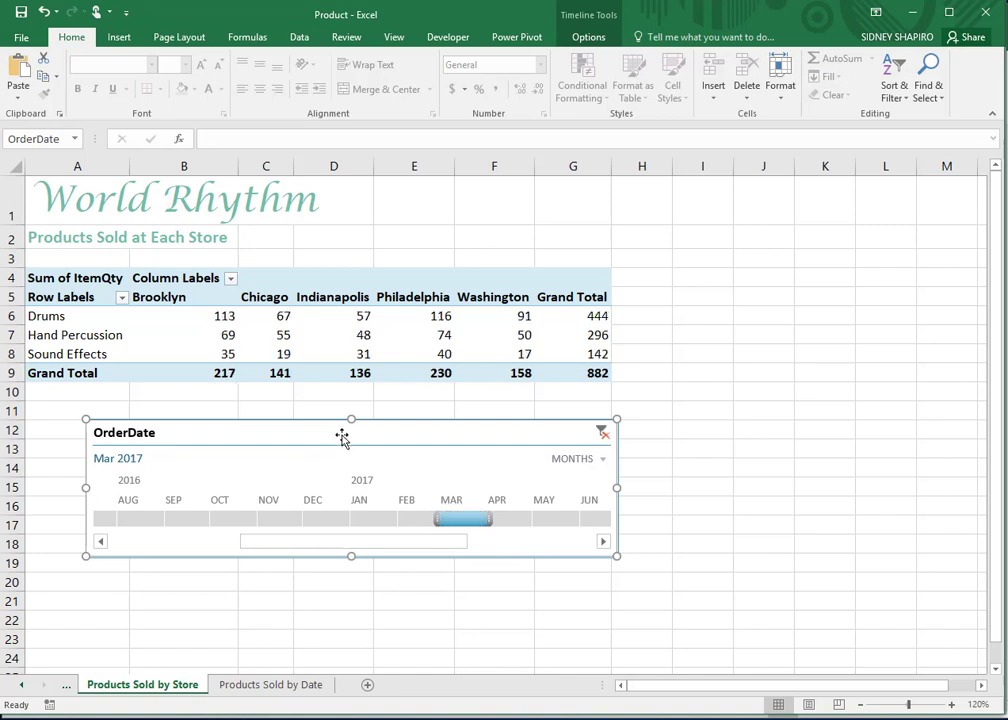
Place the OrderDate timeline directly beneath the PivotTable's Grand Total row and filter it to October 2016.
drag(314, 431, 258, 410)
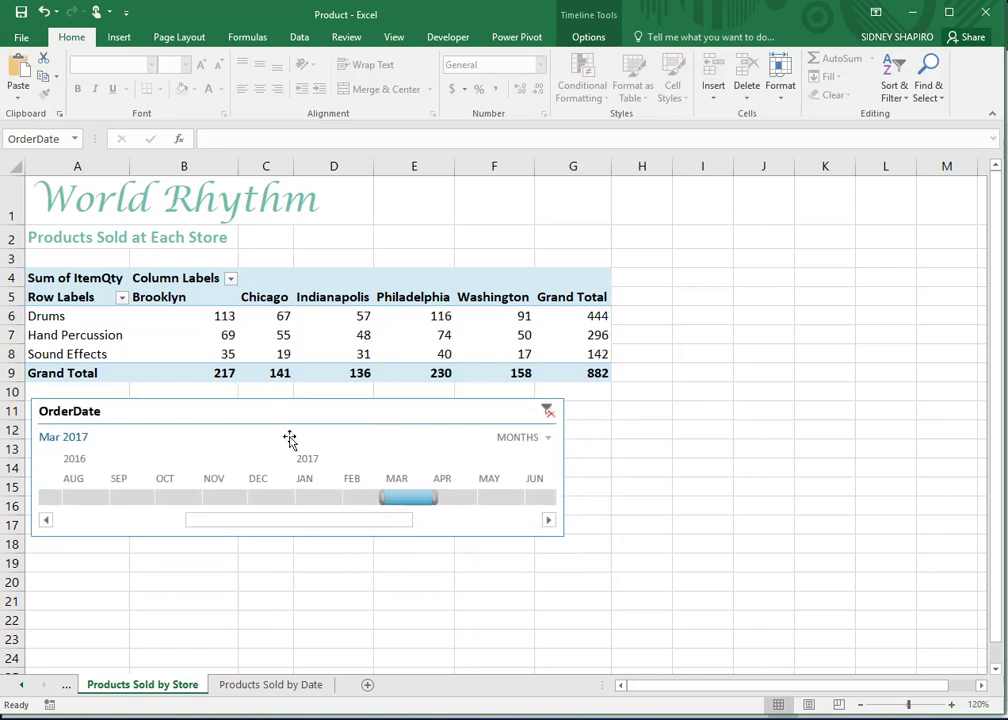
click(253, 501)
click(197, 501)
click(158, 500)
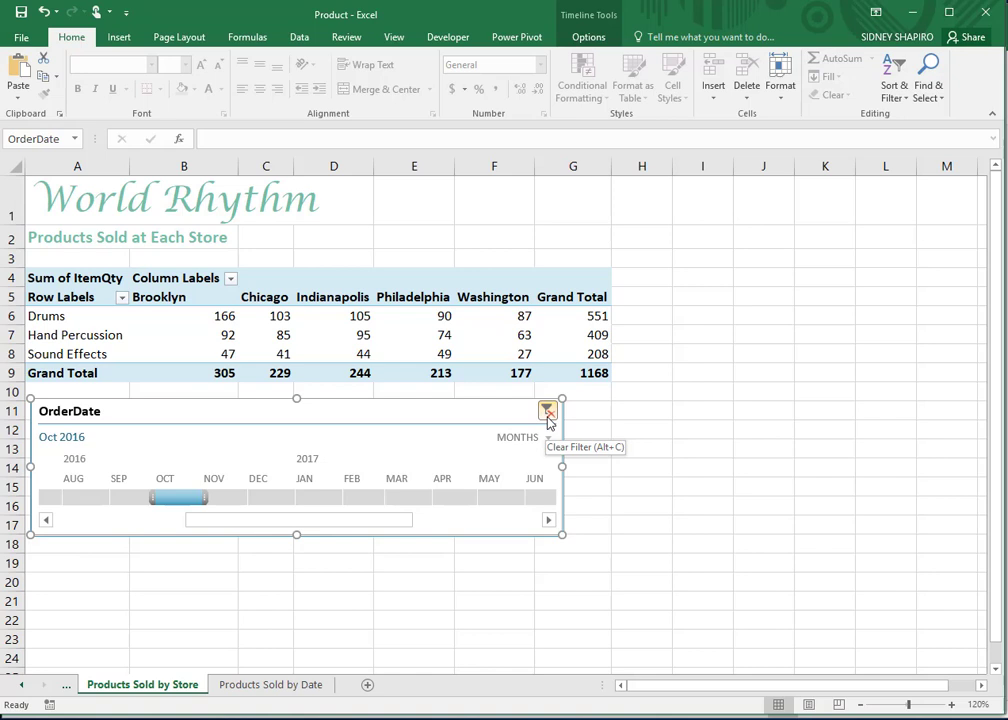
Try other single months on the OrderDate timeline, including November and December 2016, and clear the filter.
click(121, 499)
click(94, 502)
click(225, 499)
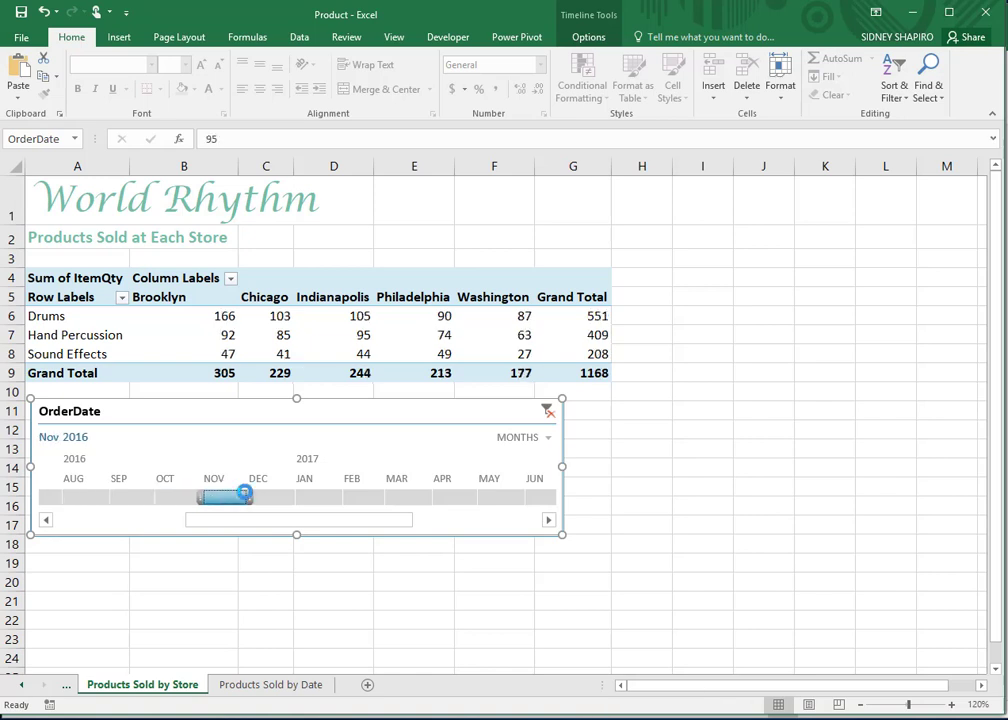
click(272, 499)
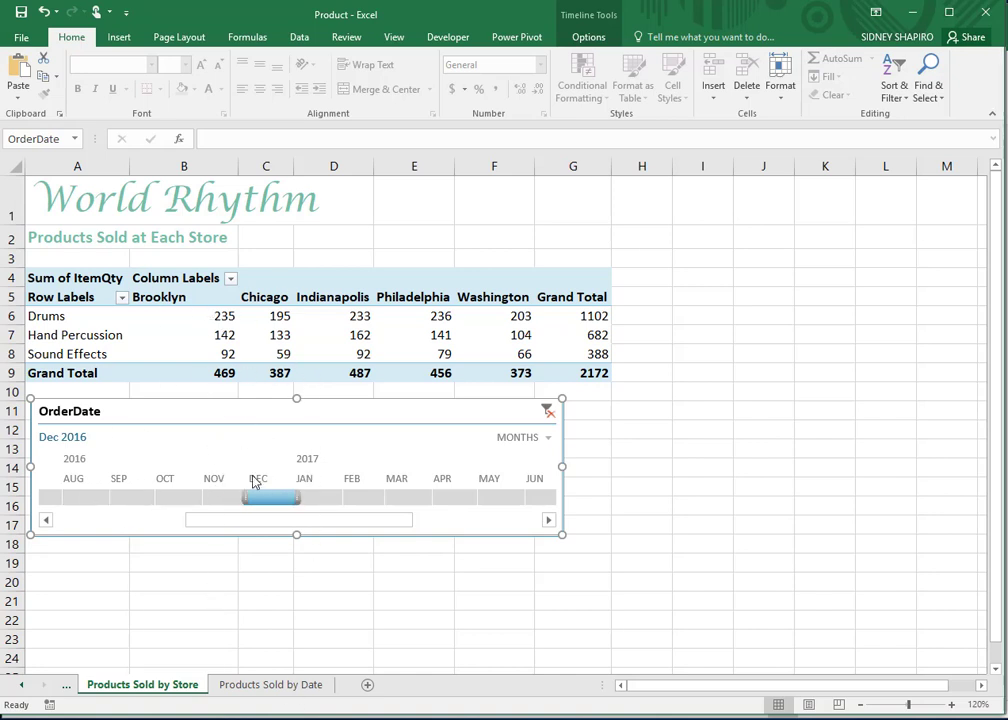
mouse_move(356, 411)
mouse_down()
mouse_move(643, 353)
mouse_move(958, 270)
mouse_move(603, 472)
mouse_move(358, 425)
mouse_move(351, 408)
mouse_up()
click(216, 498)
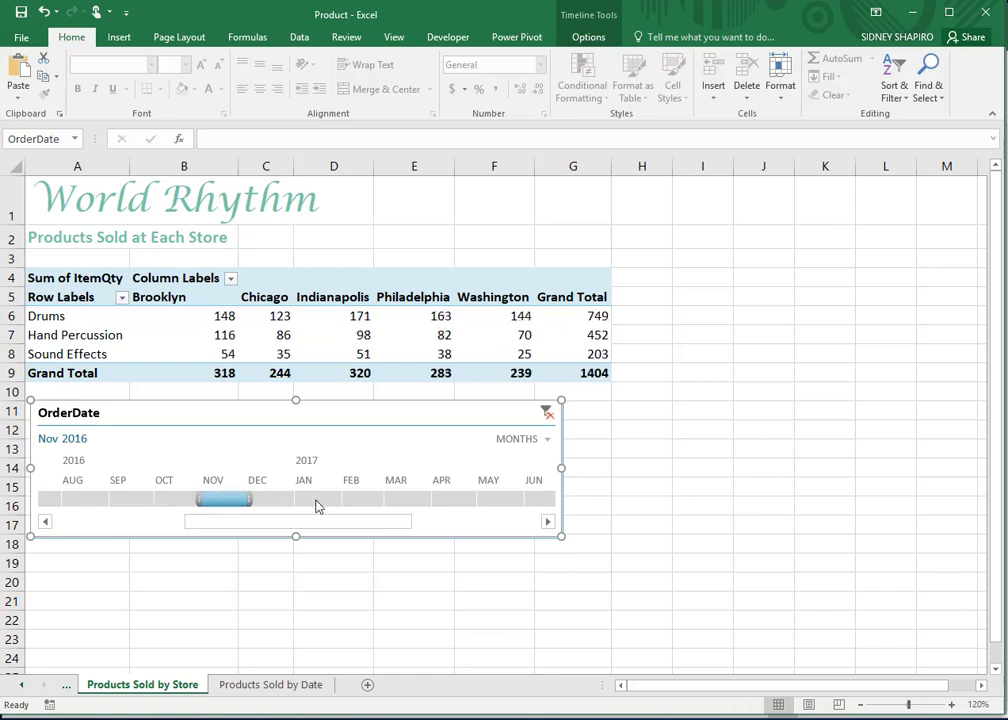
click(547, 412)
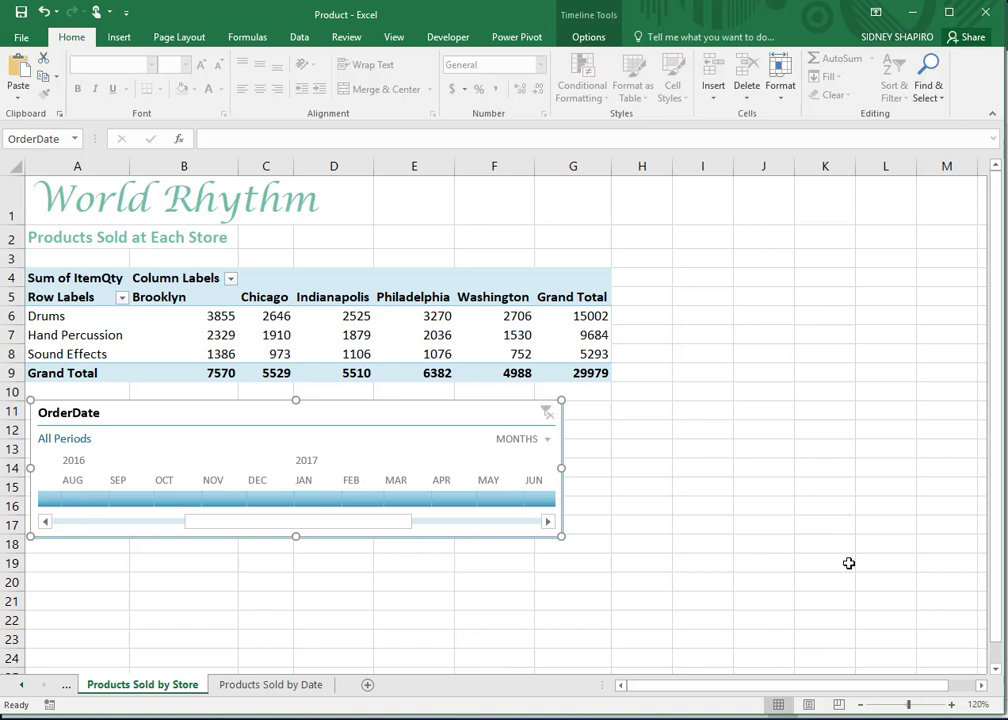
Set the OrderDate timeline's time level to quarters and filter the PivotTable to Q4 2016.
click(540, 439)
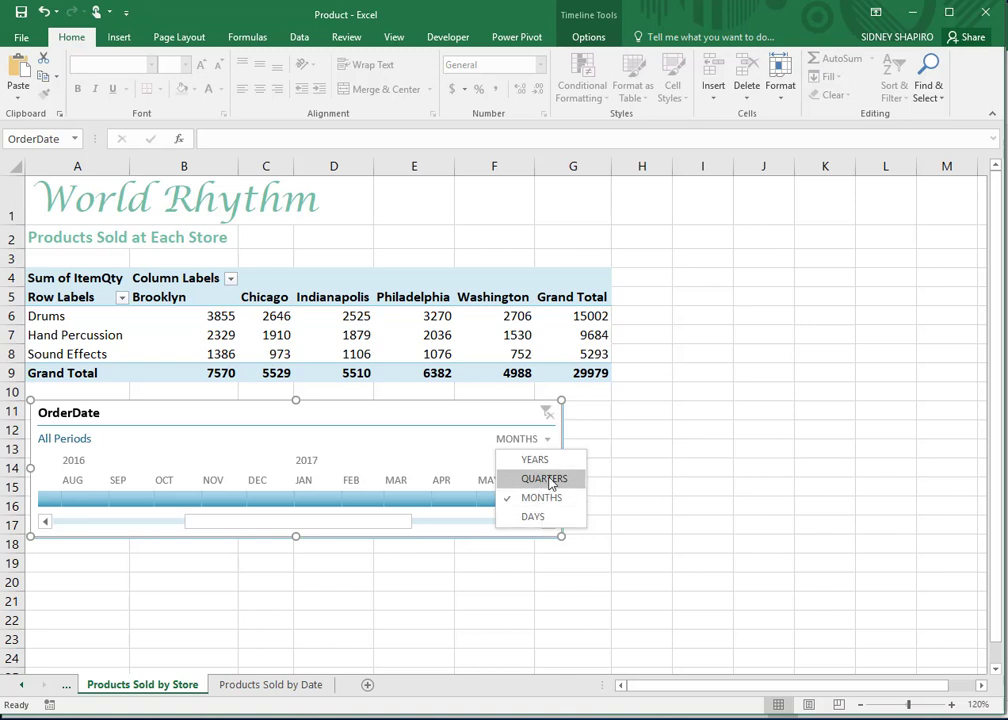
click(544, 479)
click(55, 500)
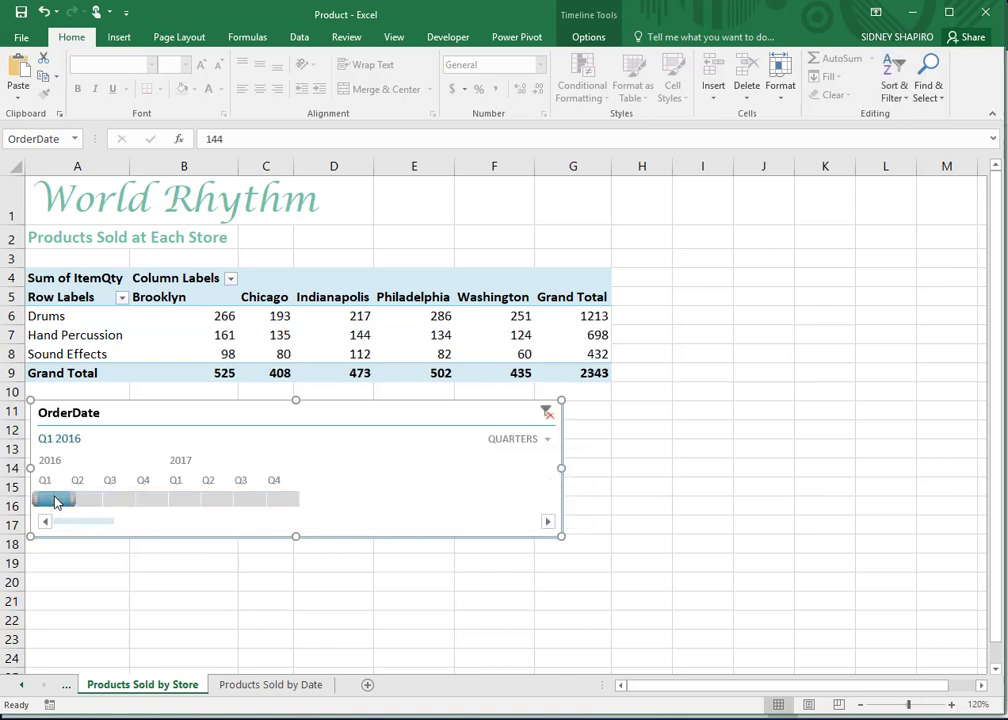
drag(55, 500, 157, 497)
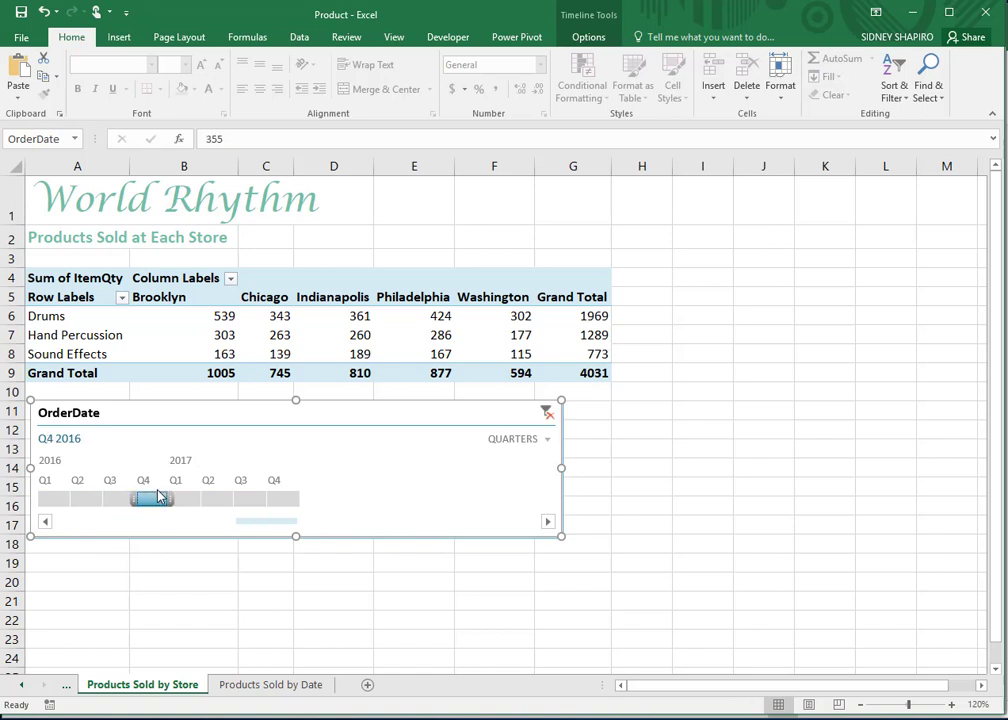
Set the OrderDate timeline's time level to years and filter the PivotTable to 2016.
click(544, 439)
click(540, 462)
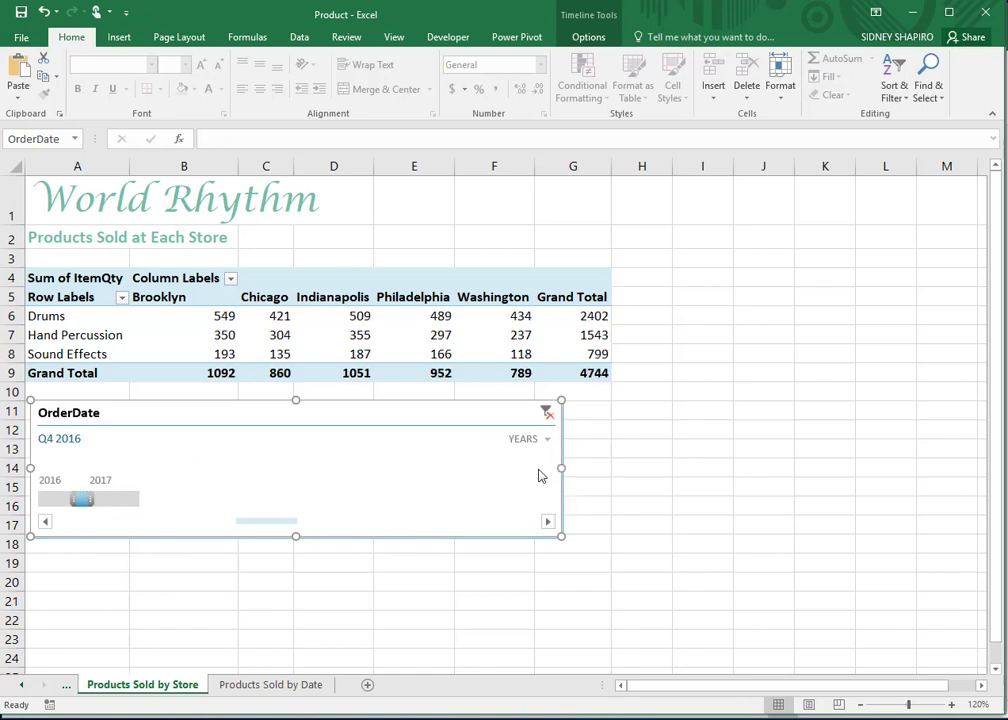
click(50, 500)
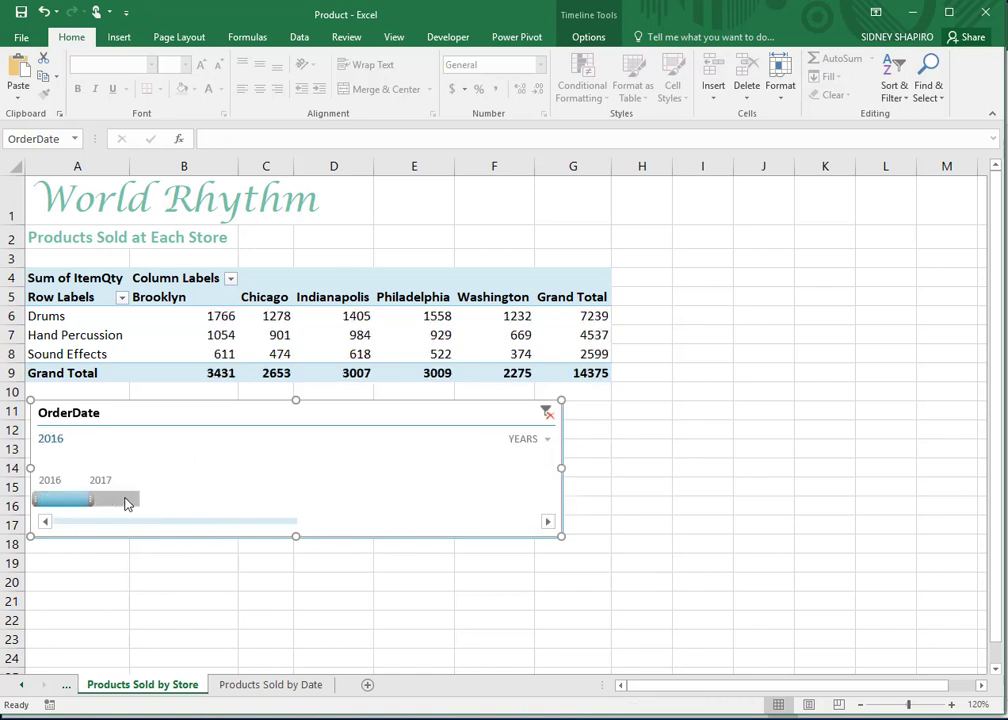
Switch the OrderDate timeline filter between 2017 and 2016, ending on 2017.
click(127, 503)
click(63, 503)
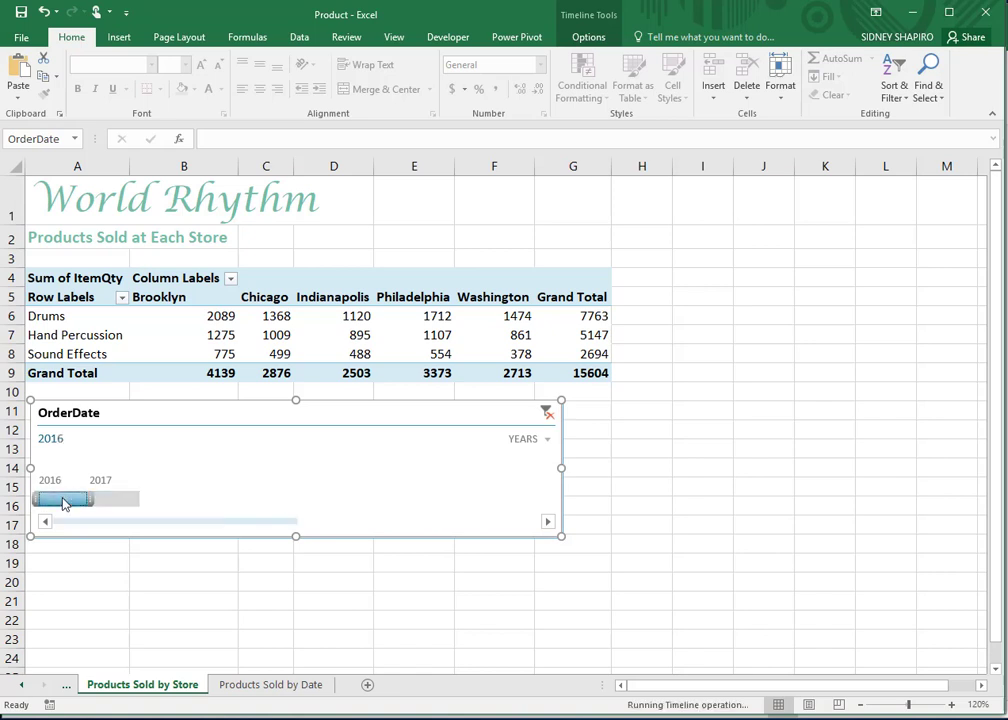
click(110, 499)
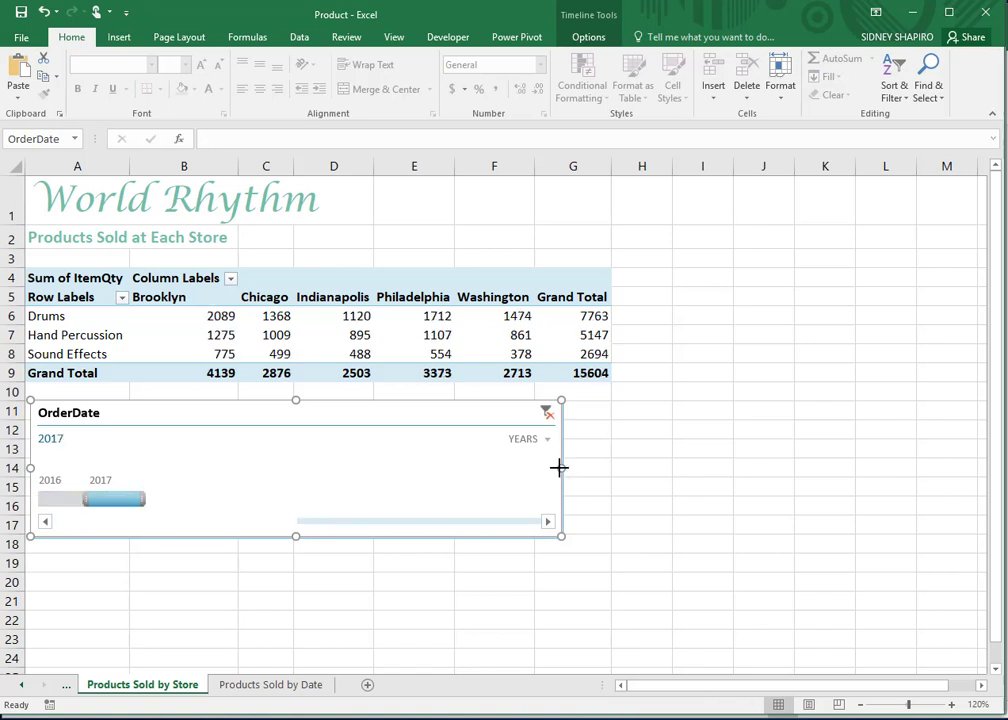
Narrow the OrderDate timeline to just past column A, try the 2016 and 2017 filters in it, and clear the filter.
drag(559, 467, 160, 477)
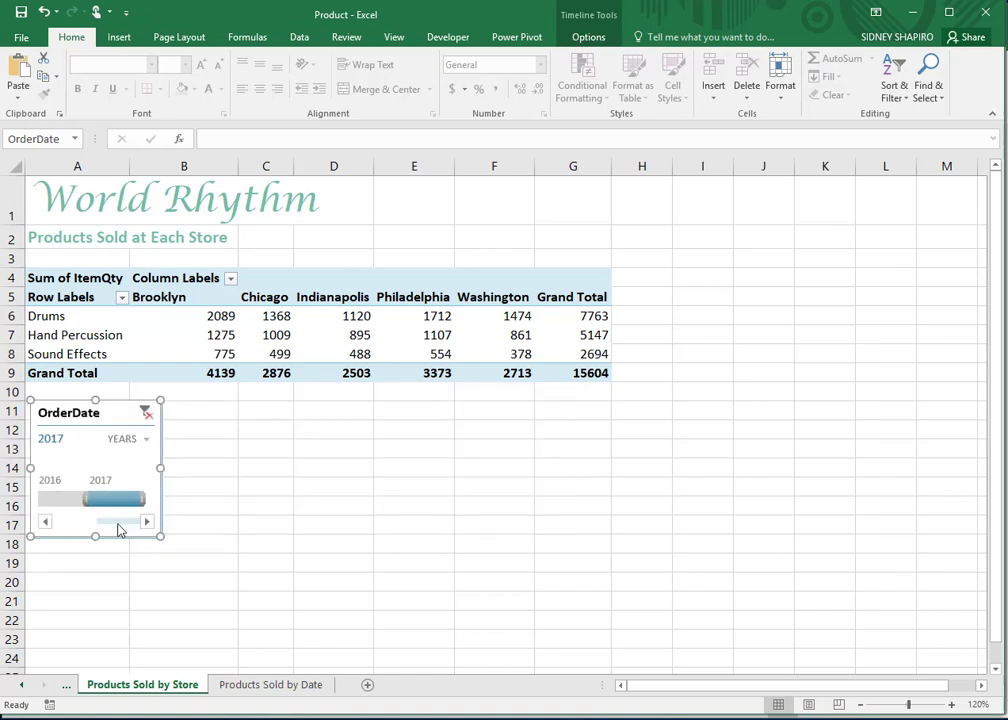
click(61, 499)
click(110, 499)
click(146, 412)
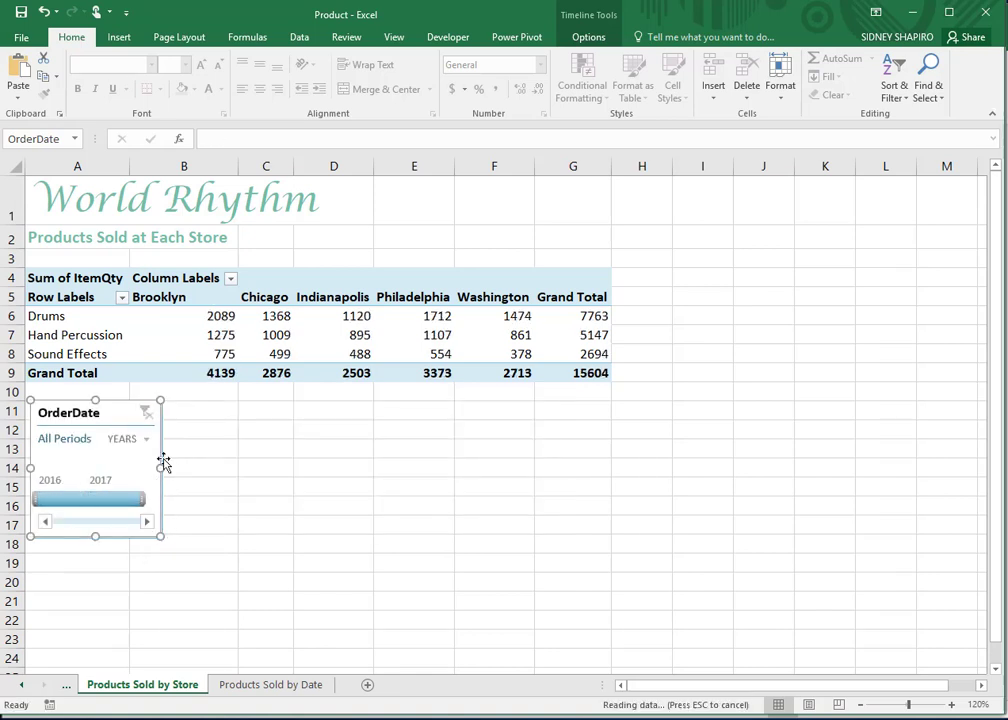
Widen the OrderDate timeline to just inside column E and set its time level to months, showing the start of 2016.
drag(160, 469, 390, 466)
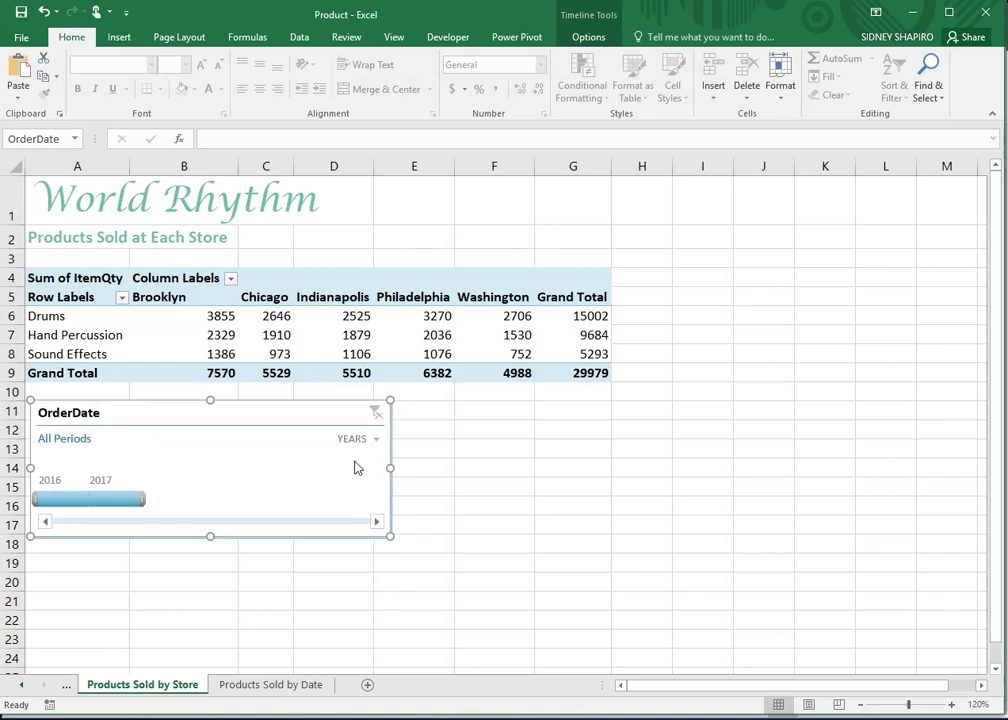
click(356, 440)
click(370, 497)
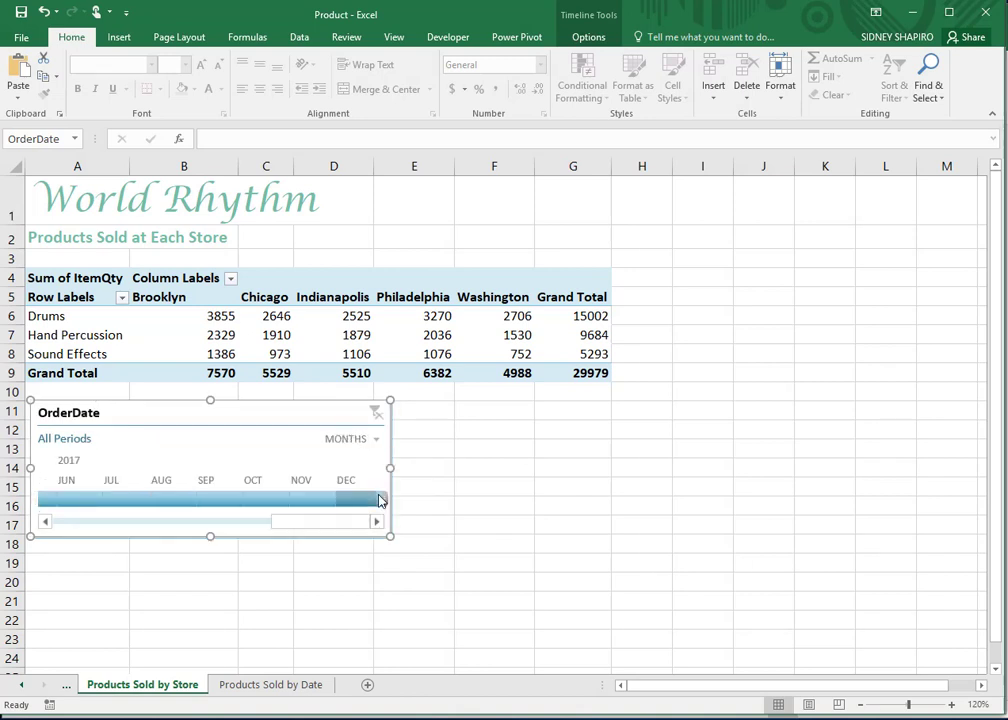
drag(302, 522, 50, 533)
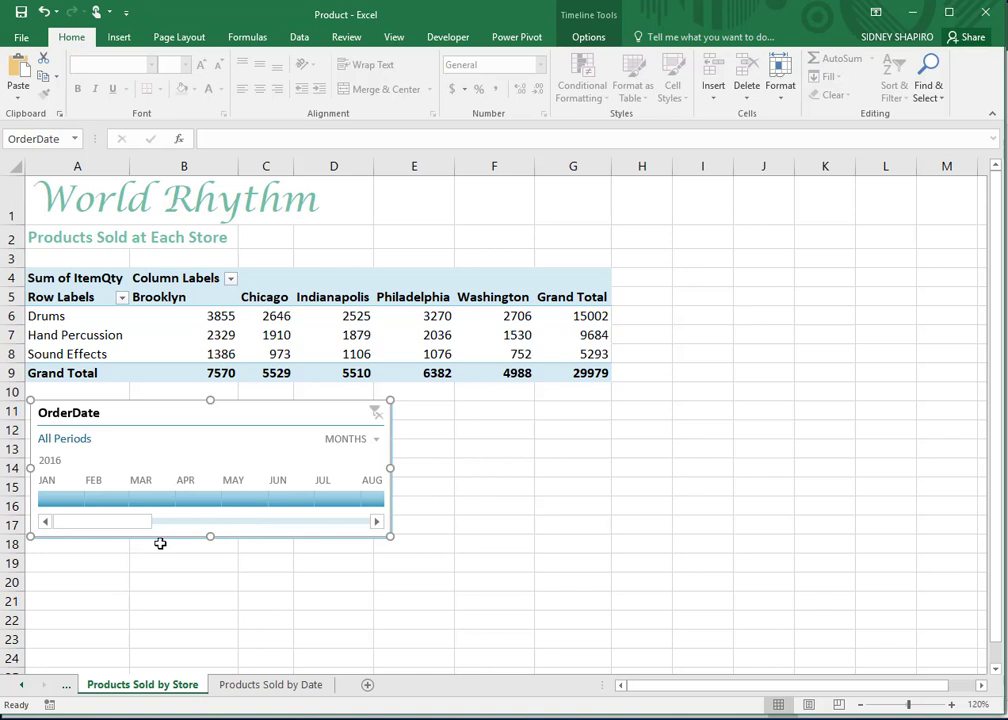
Deselect the timeline and select the Washington Grand Total cell in the PivotTable.
click(490, 448)
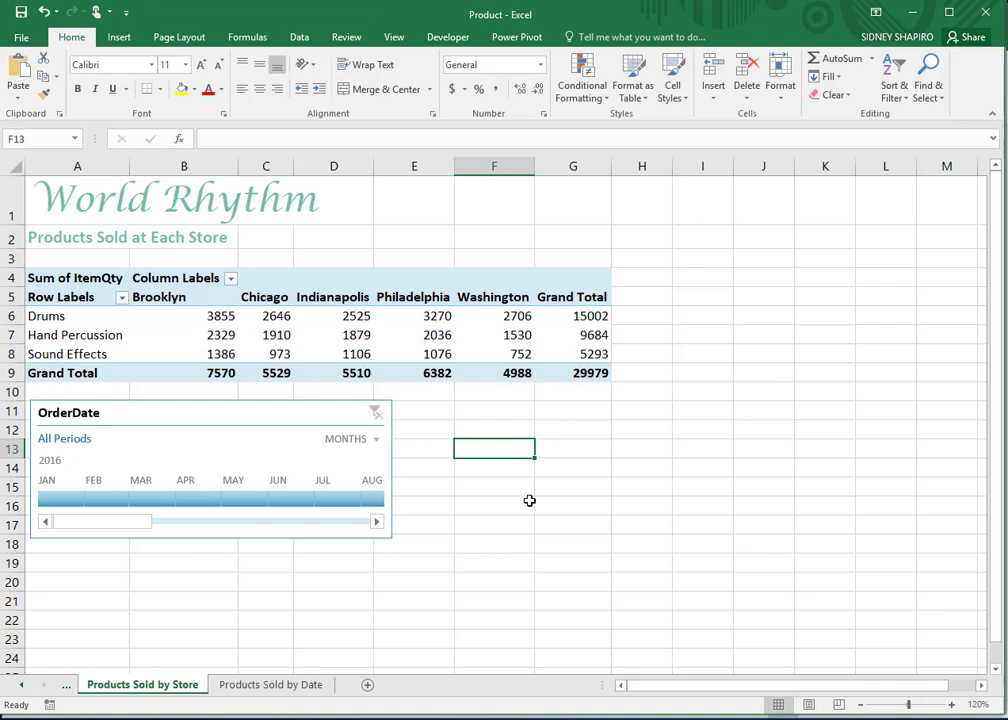
click(468, 370)
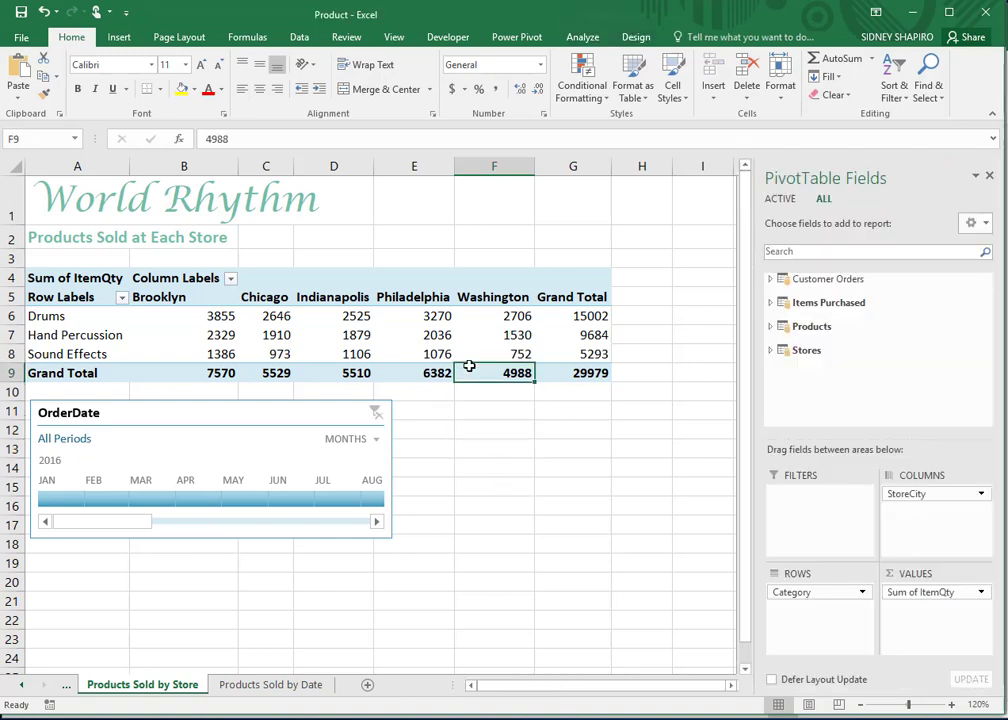